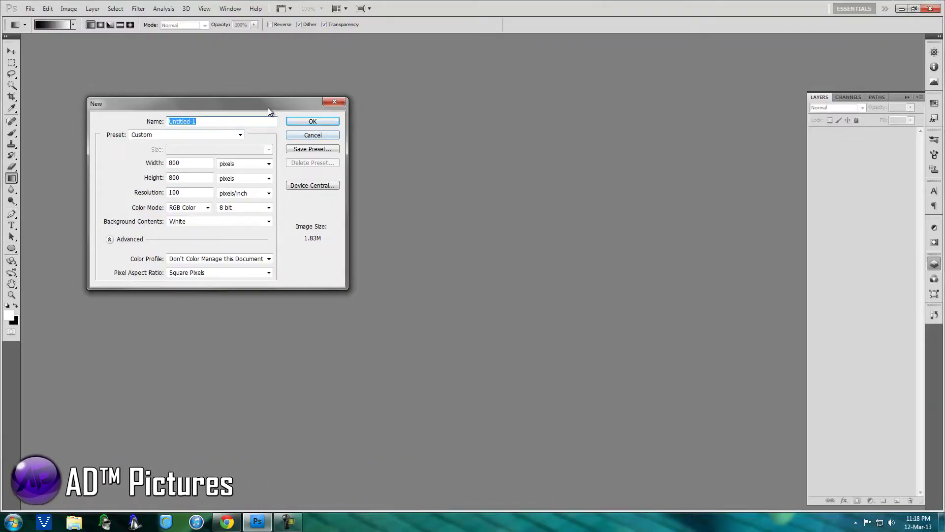
- Create an 800 × 800 pixel, 100 ppi RGB document with a white background
left_click_drag(267, 104, 457, 114)
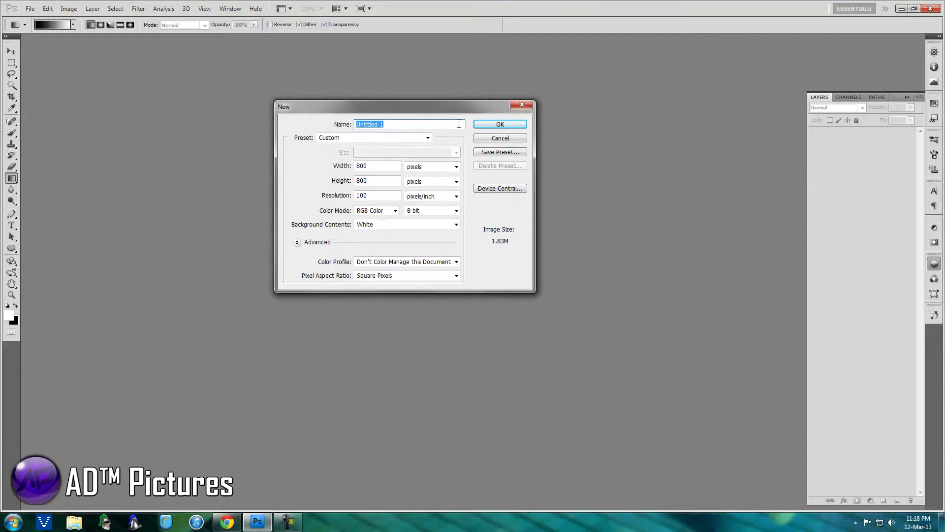
left_click(485, 124)
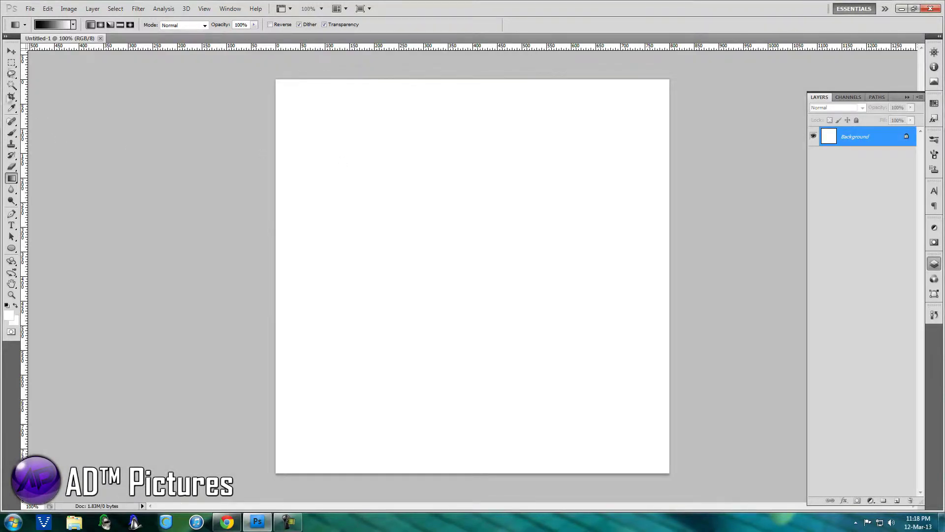
- Convert the locked Background into the editable Layer 0
left_click(12, 52)
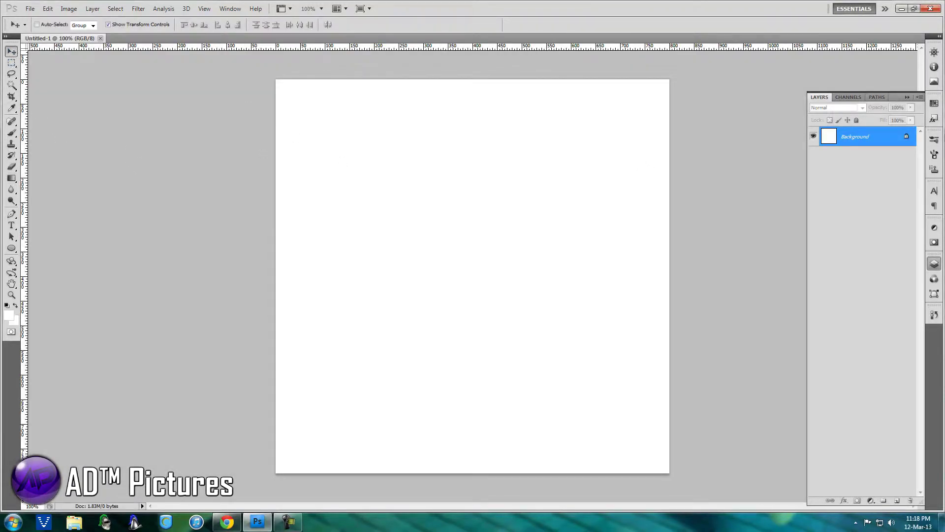
double_click(864, 141)
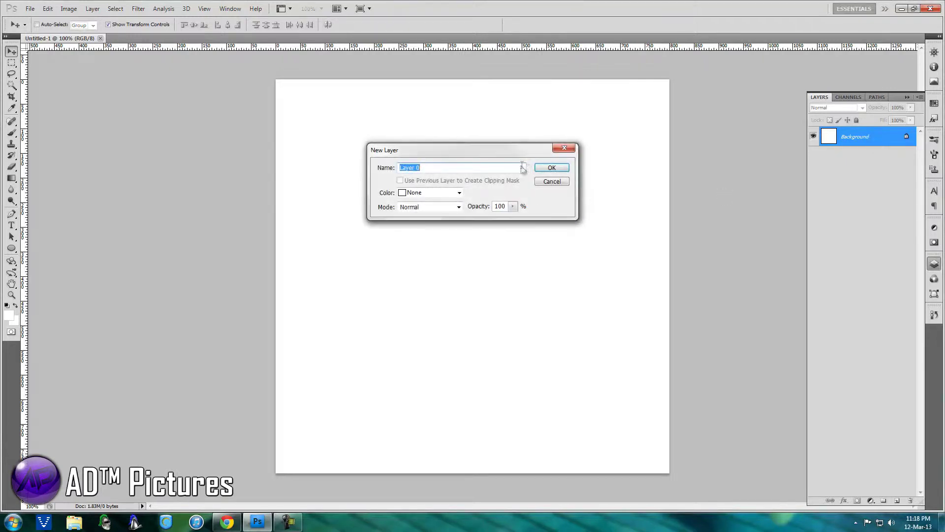
left_click(554, 167)
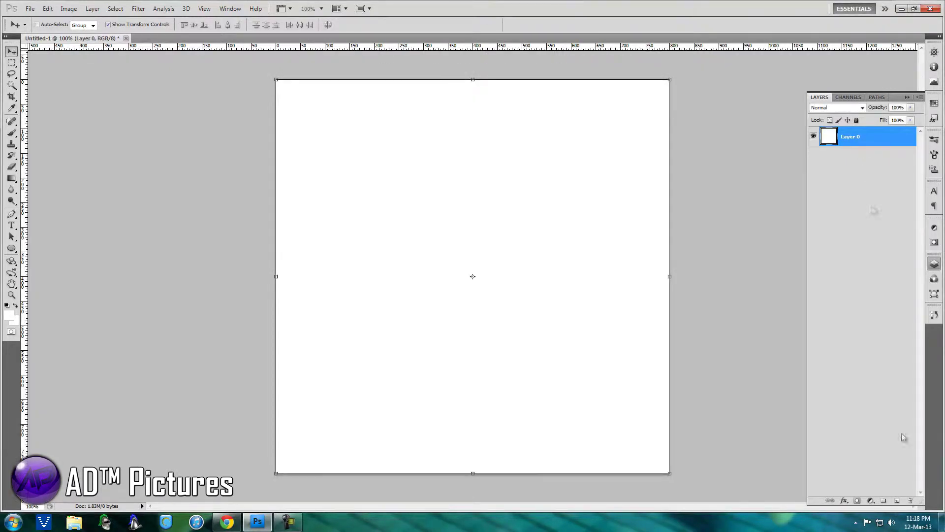
- Add a new layer and draw a large circle across the canvas with the Ellipse Tool
left_click(895, 501)
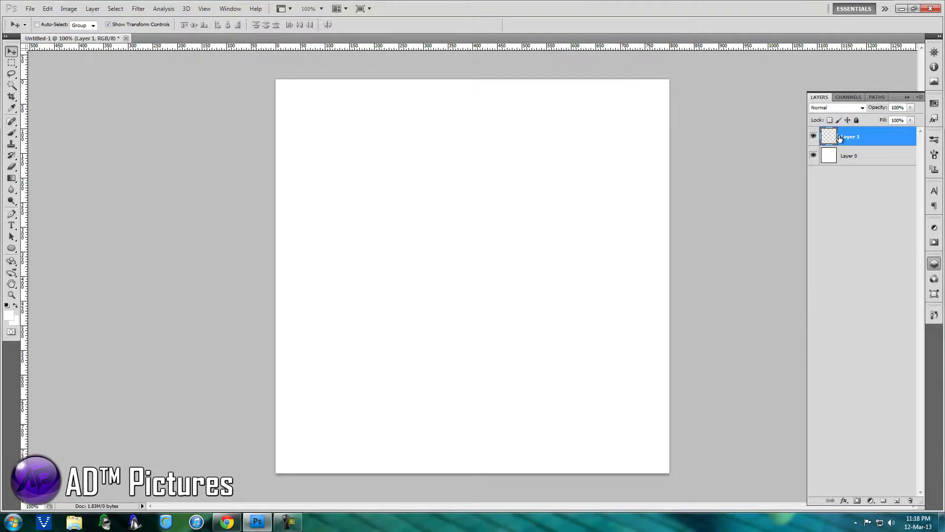
left_click(11, 249)
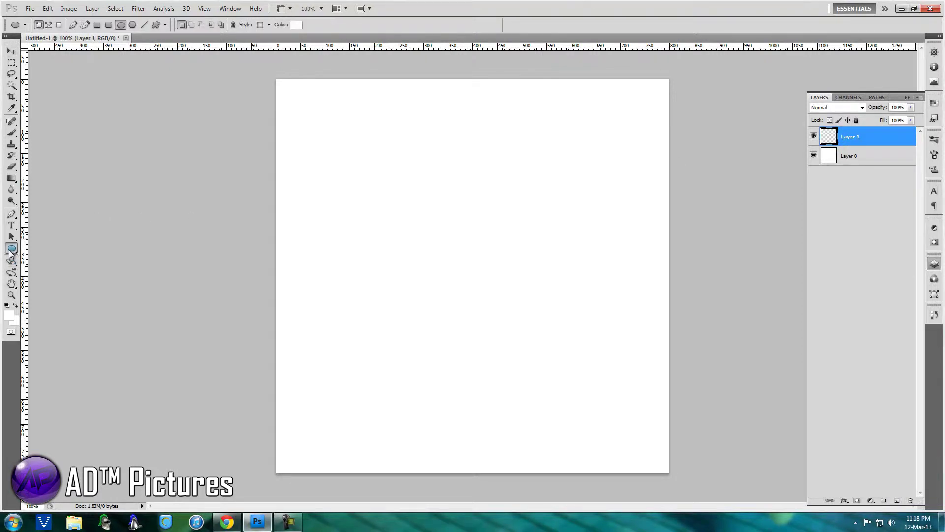
right_click(11, 249)
left_click(41, 267)
left_click_drag(285, 116, 715, 468)
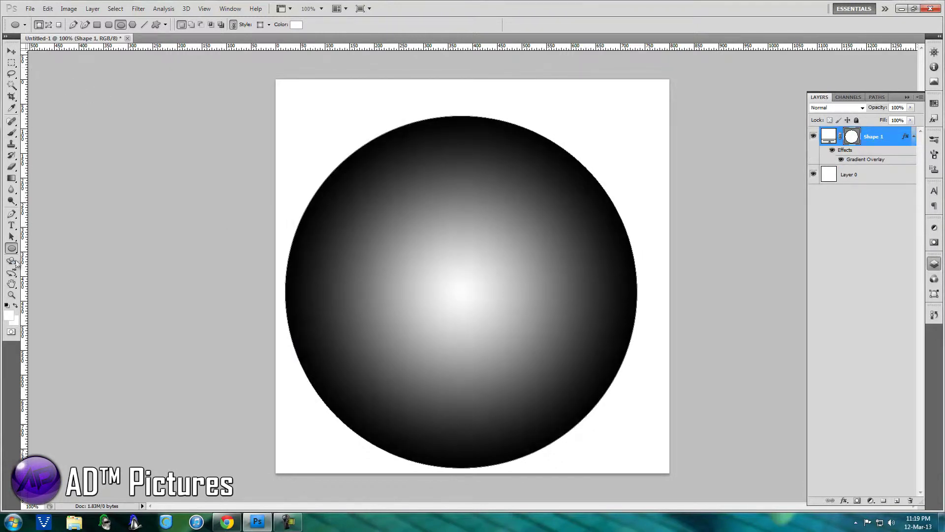
- Set the circle's Gradient Overlay to Radial, angle 13°, with the light centre and dark edges kept
double_click(907, 139)
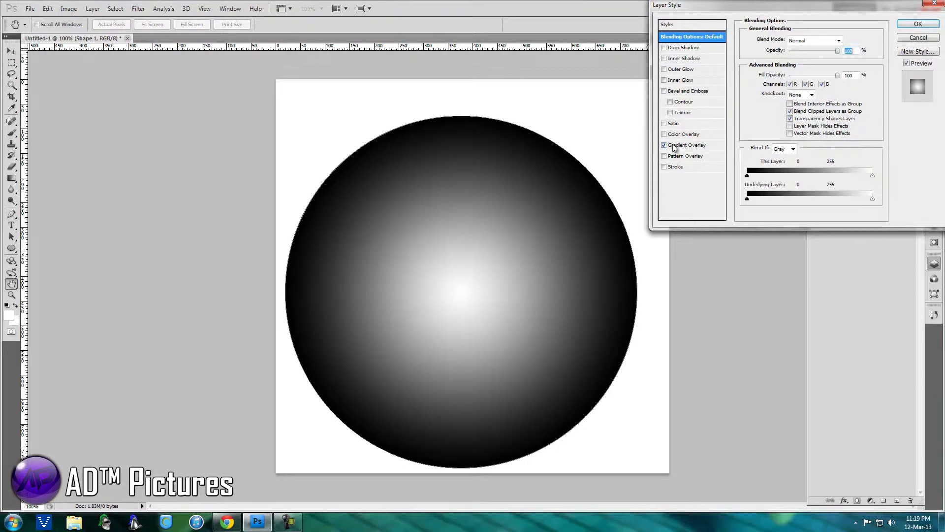
left_click(675, 147)
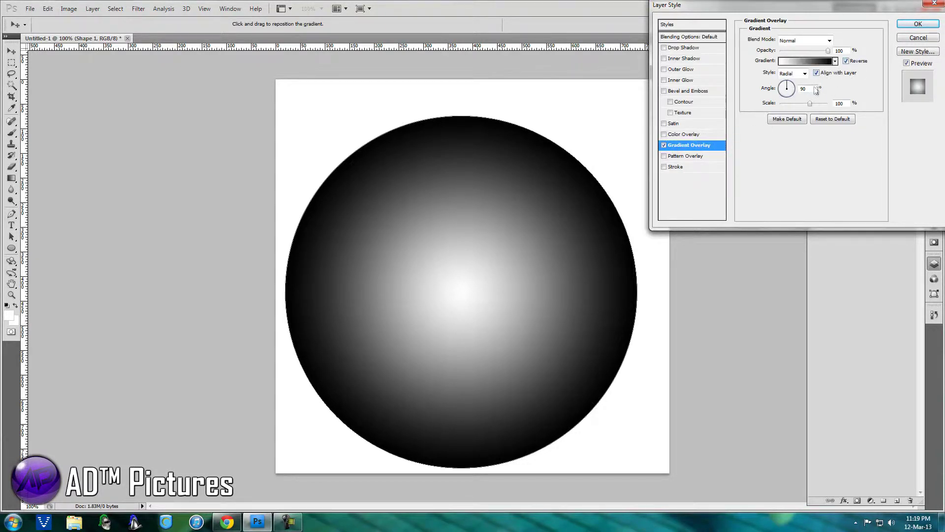
left_click(793, 74)
left_click(793, 92)
left_click_drag(794, 95, 801, 87)
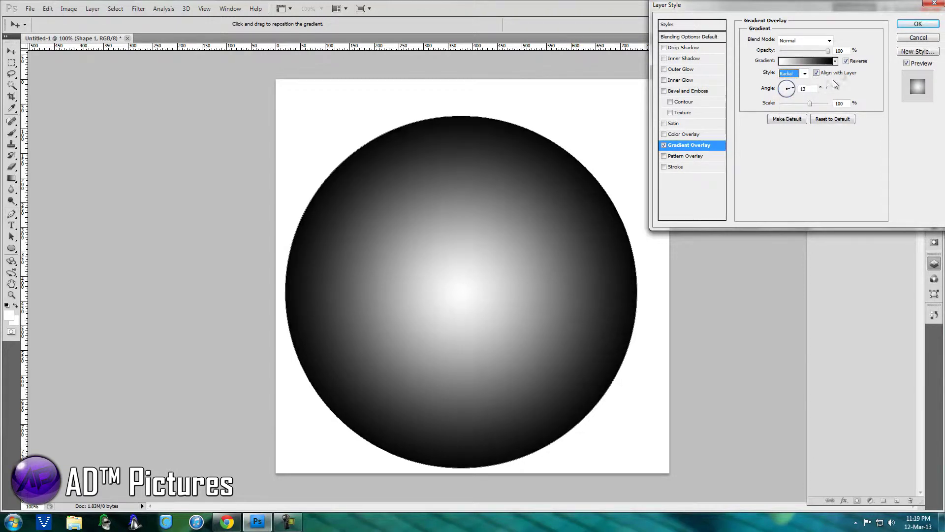
left_click(846, 61)
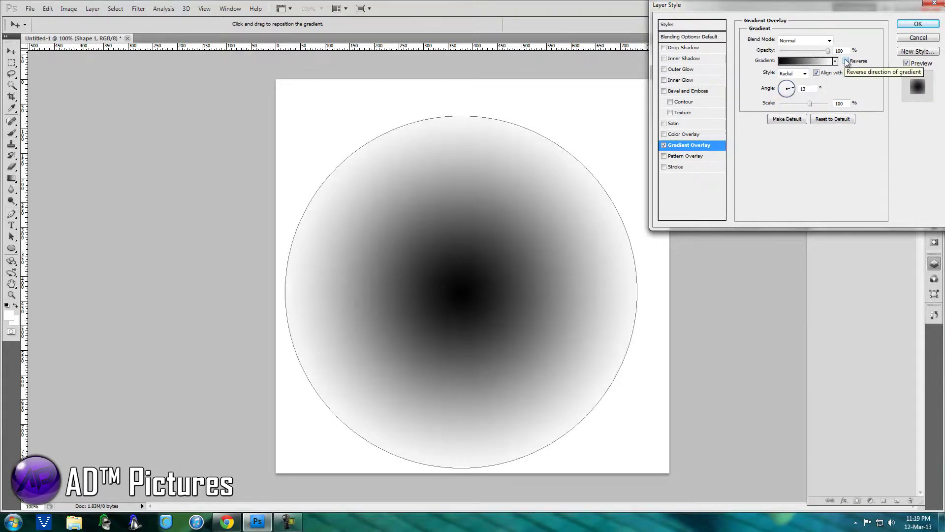
left_click(846, 61)
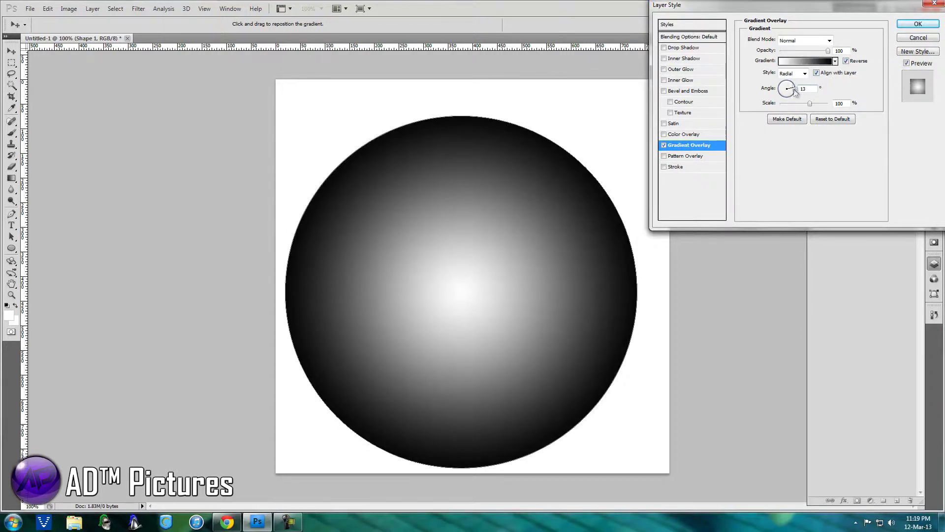
- Recolour the gradient stops to dark red #610b0b and bright red #f42f2f and apply the style
left_click(807, 61)
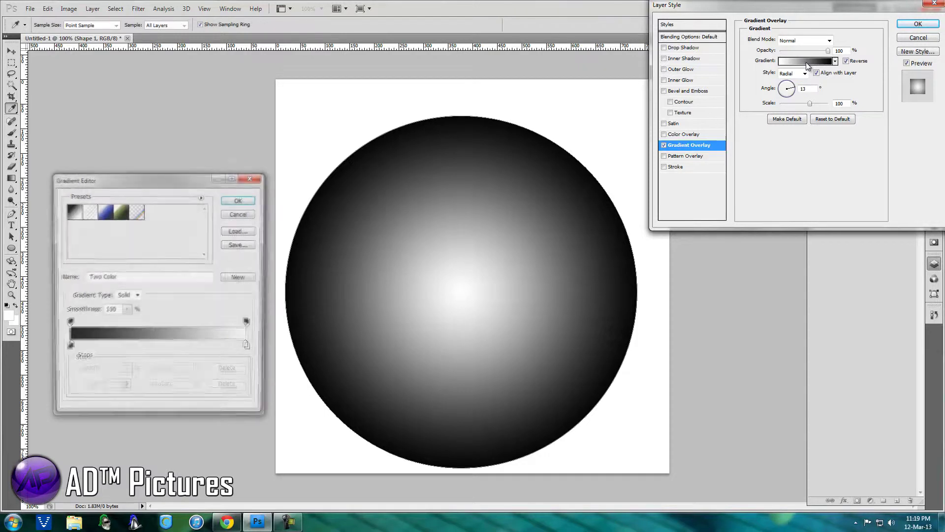
double_click(69, 348)
left_click(758, 245)
left_click_drag(759, 244, 774, 285)
left_click(890, 202)
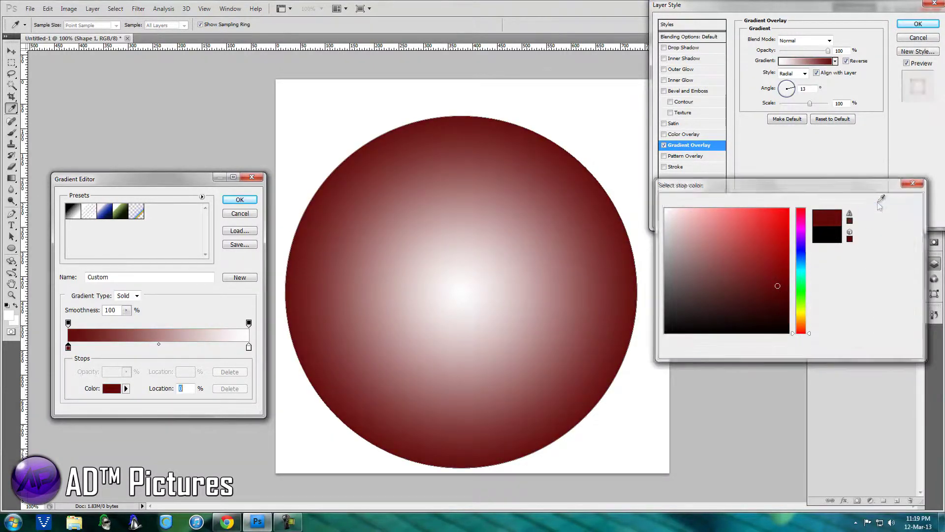
double_click(249, 346)
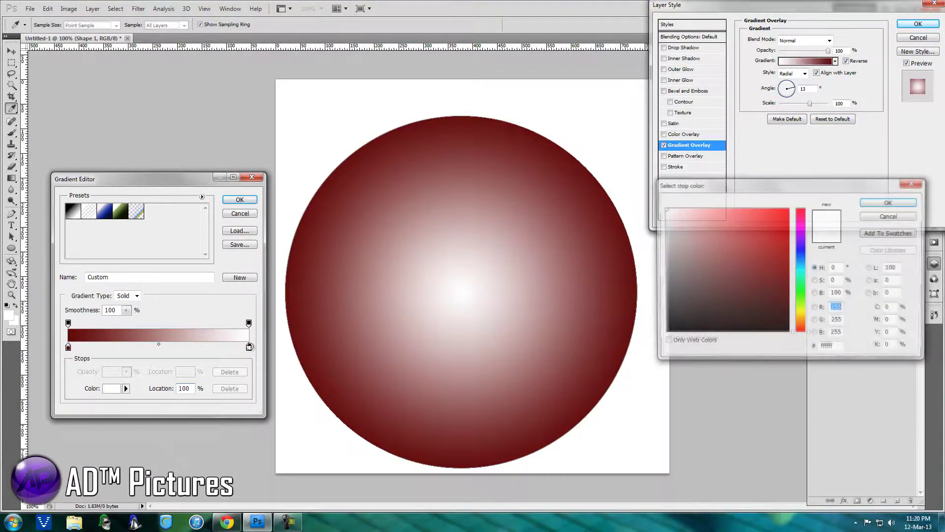
left_click_drag(783, 217, 759, 215)
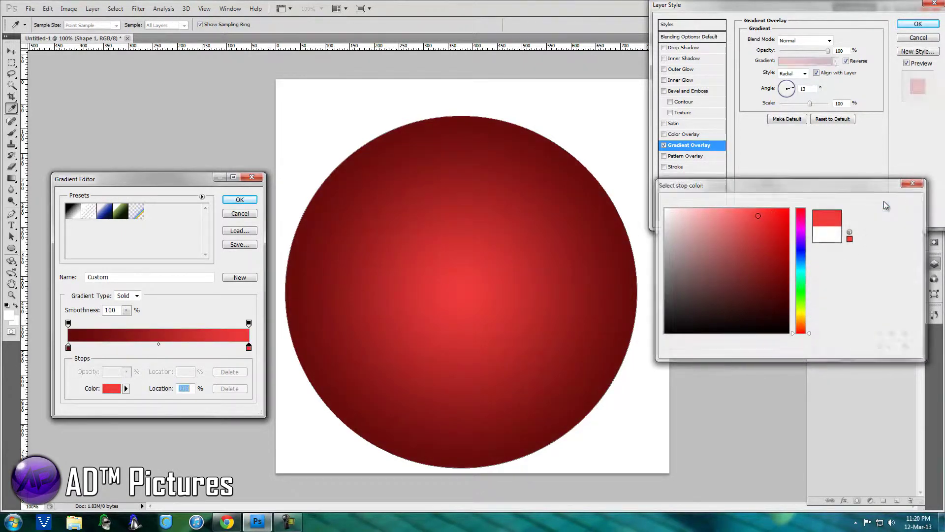
left_click(890, 202)
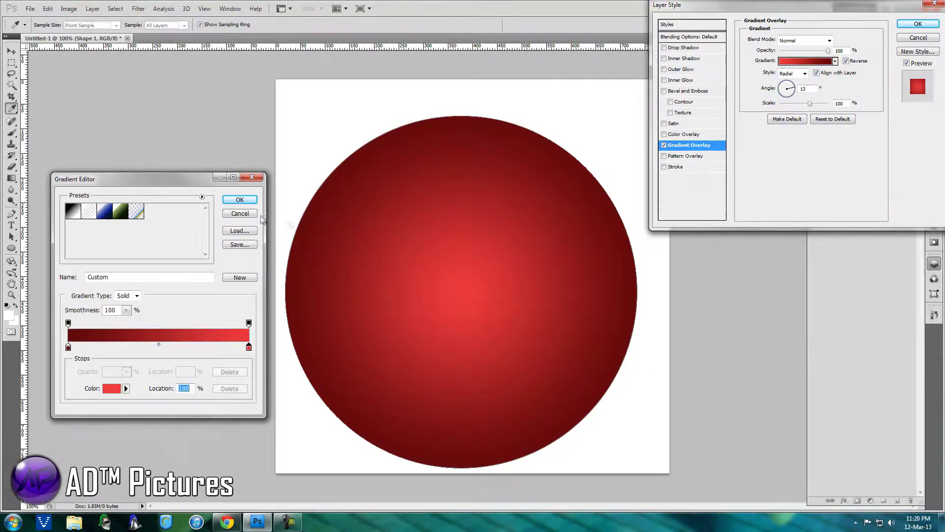
left_click(240, 201)
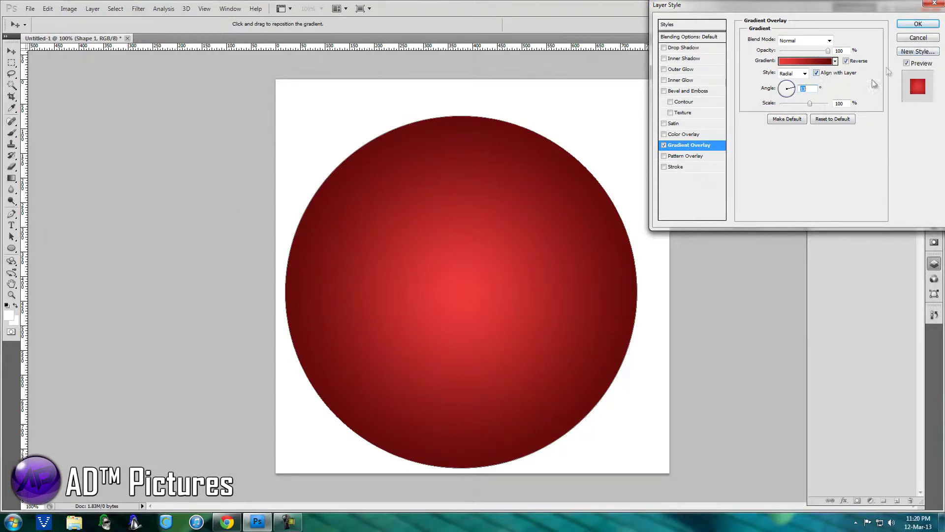
left_click(920, 24)
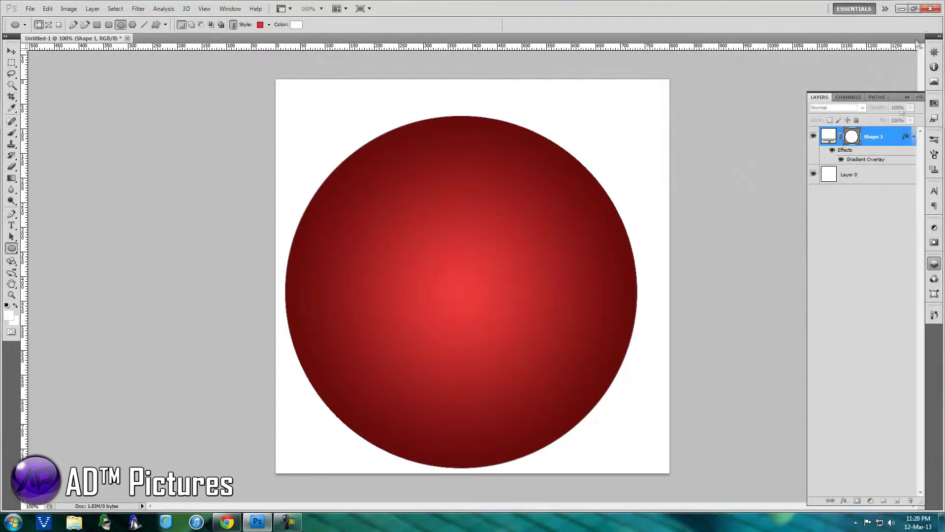
- Collapse Shape 1's effects and add an empty Layer 1 above the red circle
left_click(914, 137)
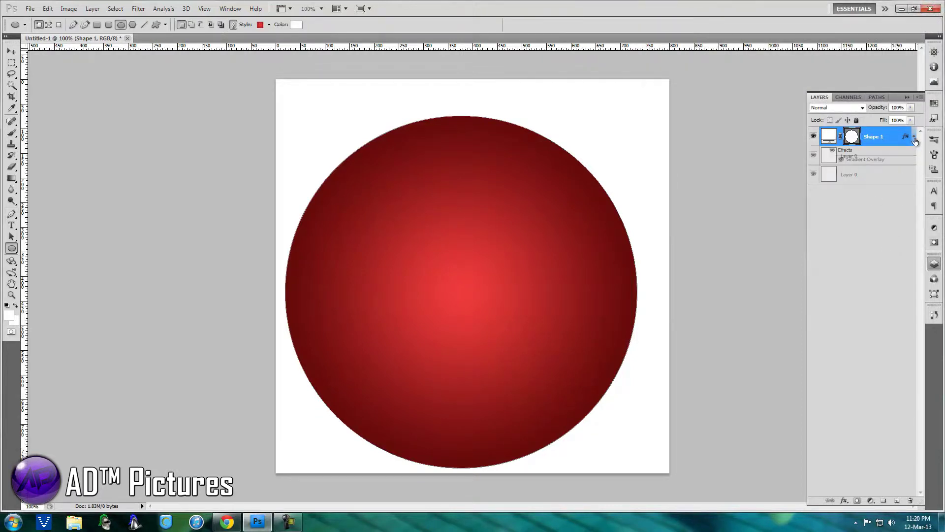
left_click(895, 502)
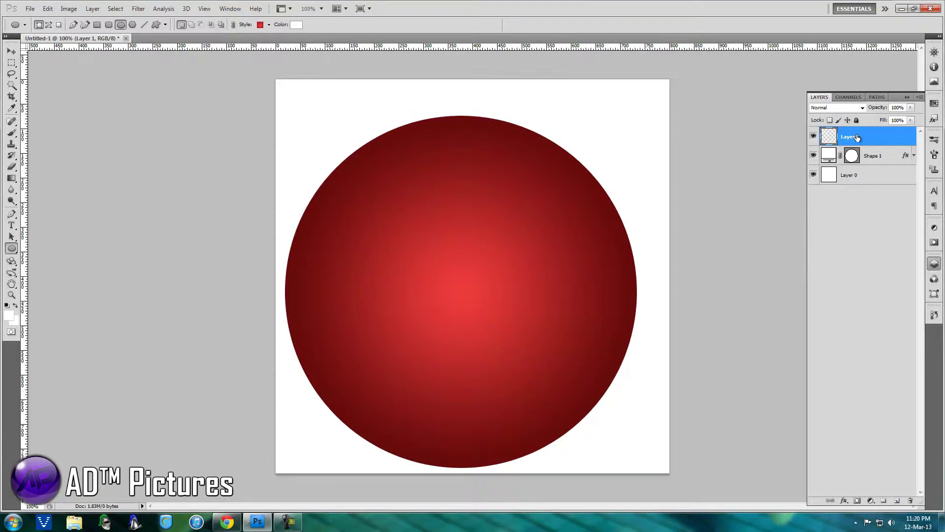
double_click(901, 141)
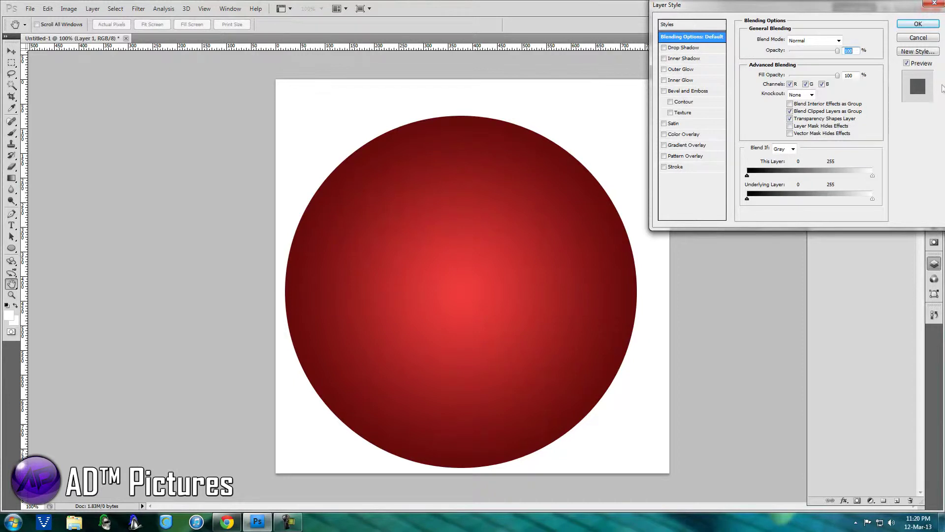
left_click(918, 23)
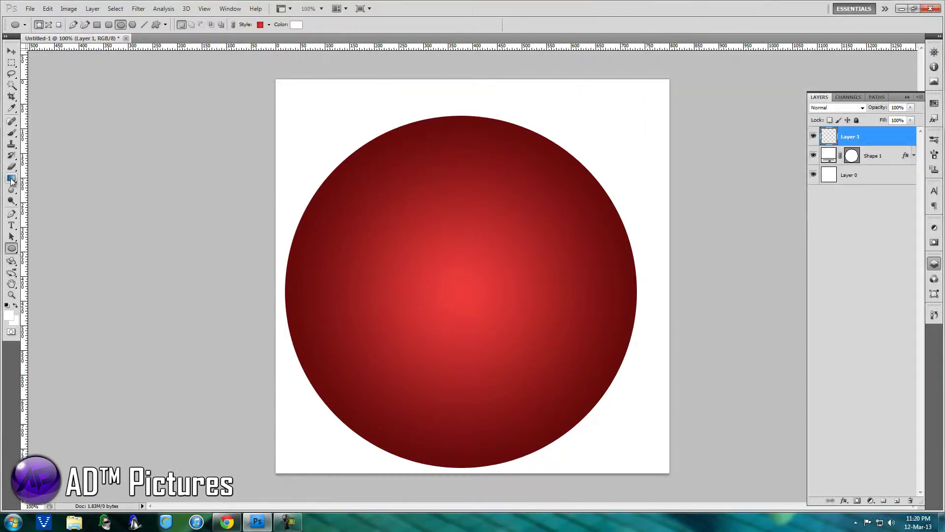
- Reselect the Ellipse Tool and set the foreground colour to white #ffffff
right_click(12, 250)
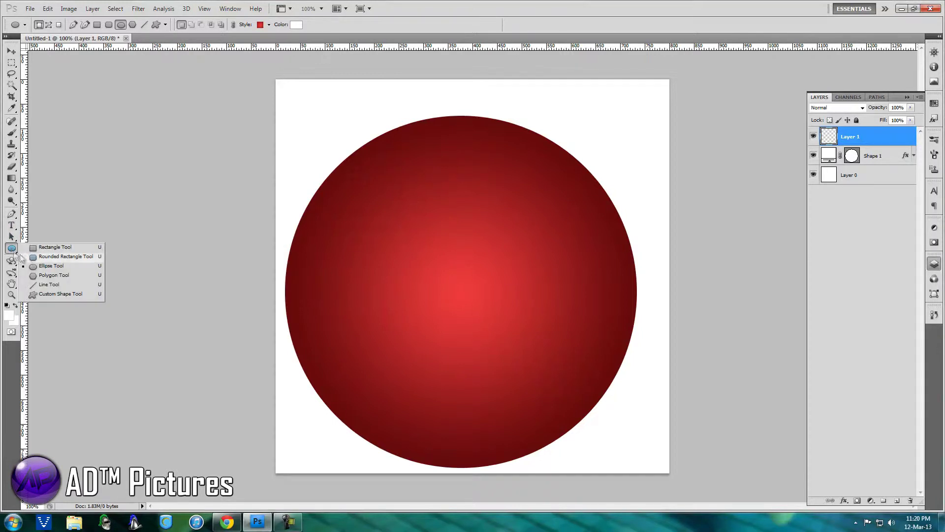
left_click(40, 266)
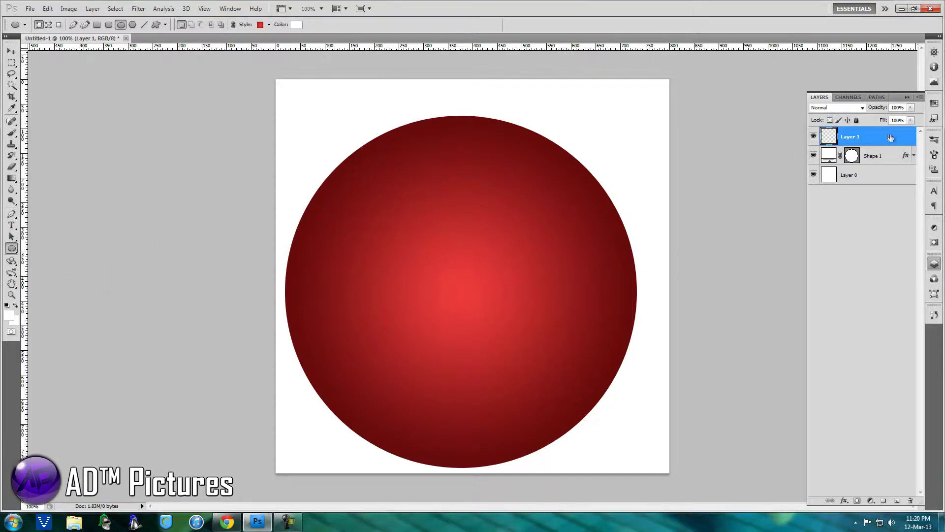
left_click(9, 318)
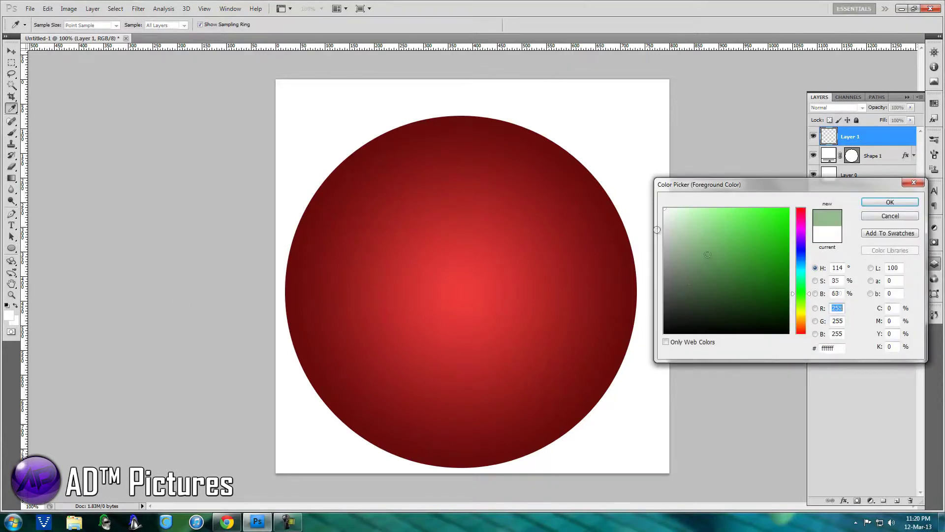
left_click(882, 202)
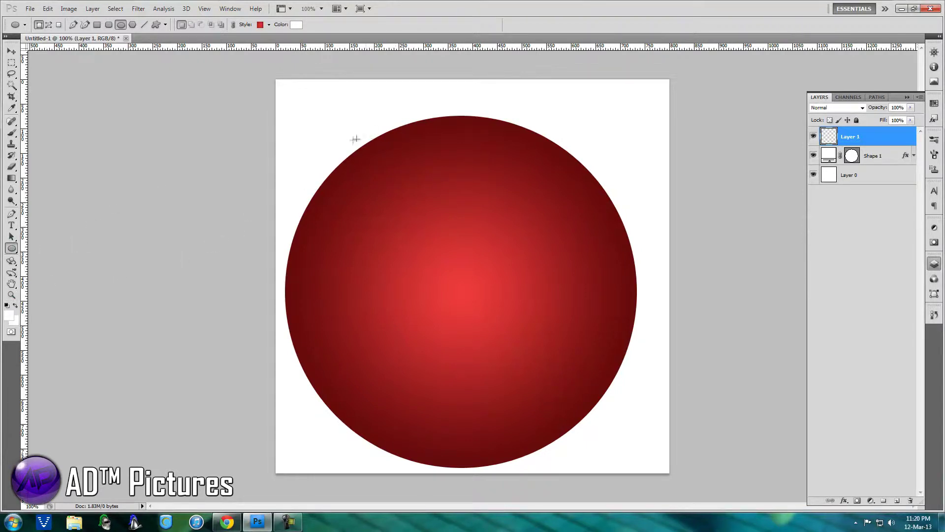
- Draw a large white ellipse over the circle's upper part, collapse its effects, and deselect it
left_click_drag(361, 168, 655, 391)
key("v")
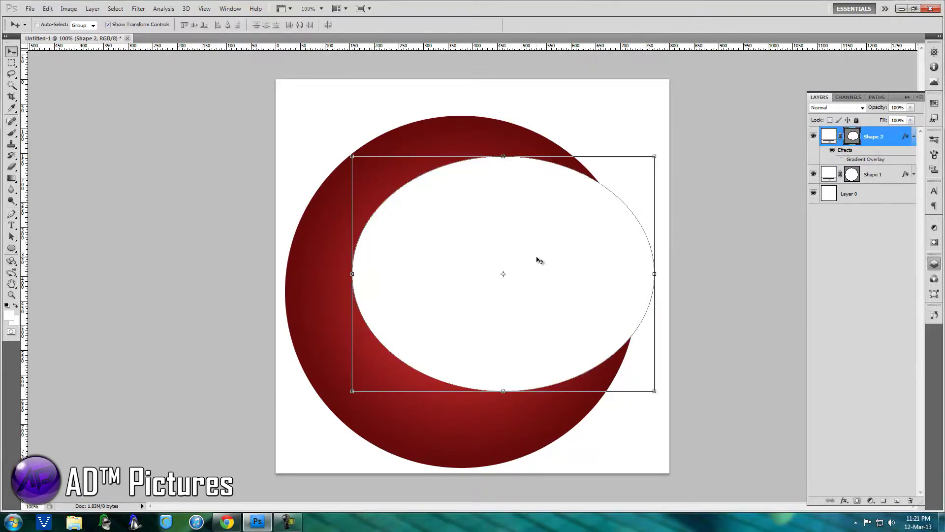
left_click_drag(537, 258, 494, 223)
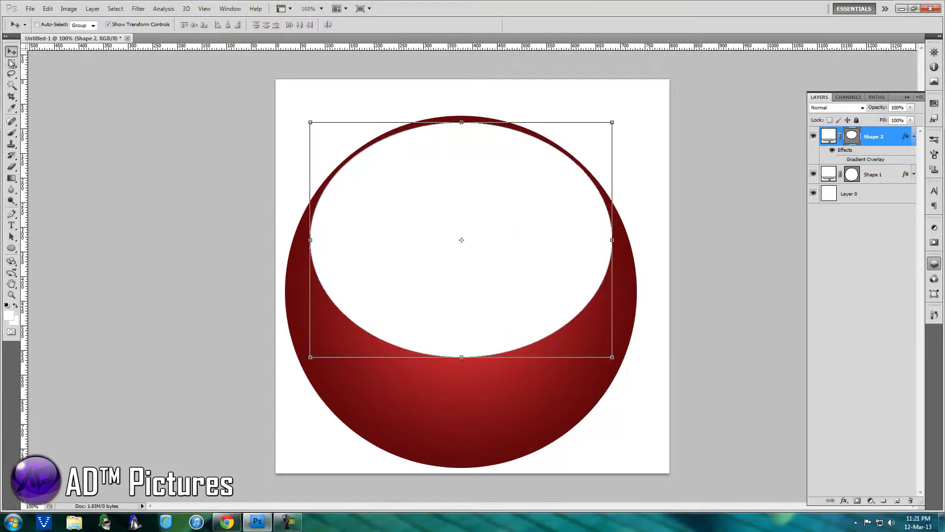
left_click(914, 136)
left_click(891, 401)
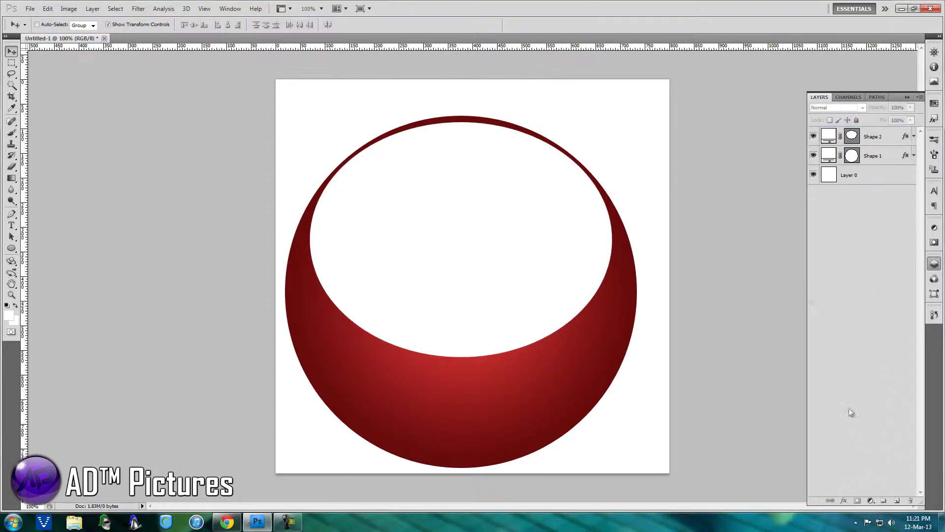
- Select Shape 2, add a white layer mask to it, and pick the Gradient Tool
left_click(561, 248)
left_click(438, 196)
left_click(858, 137)
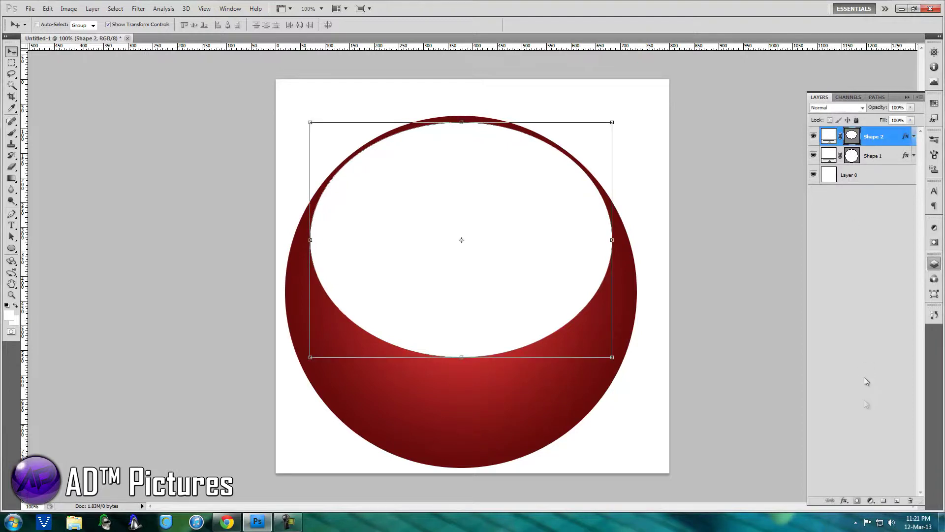
left_click(857, 500)
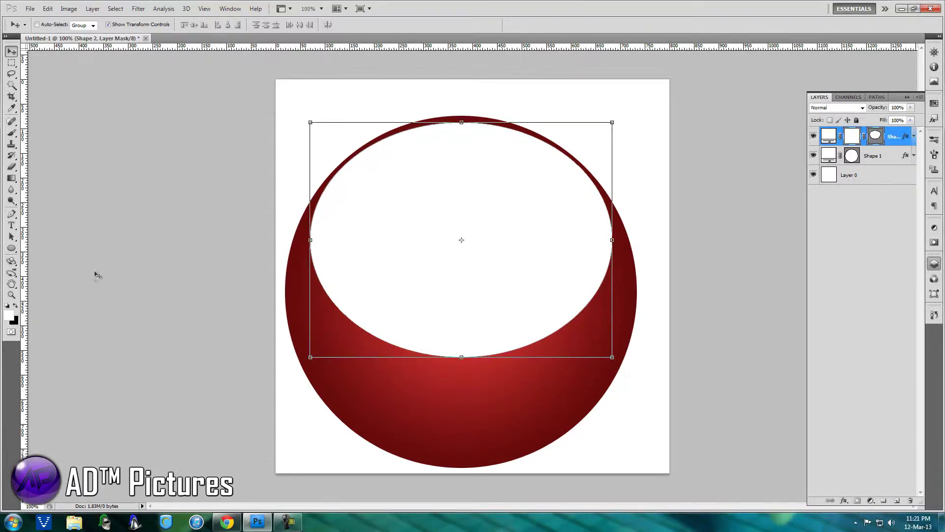
left_click(10, 179)
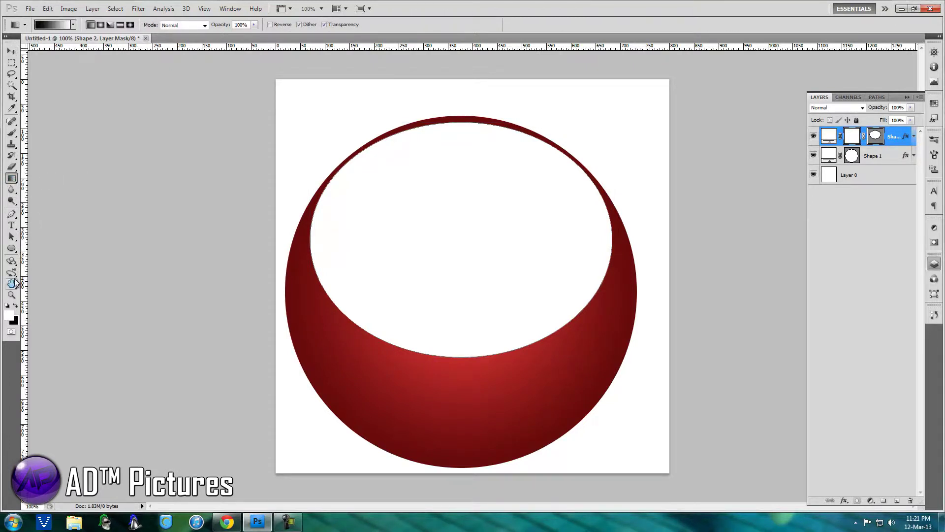
- Set black foreground and white background, then drag a top-to-bottom gradient across Shape 2's mask
left_click(8, 317)
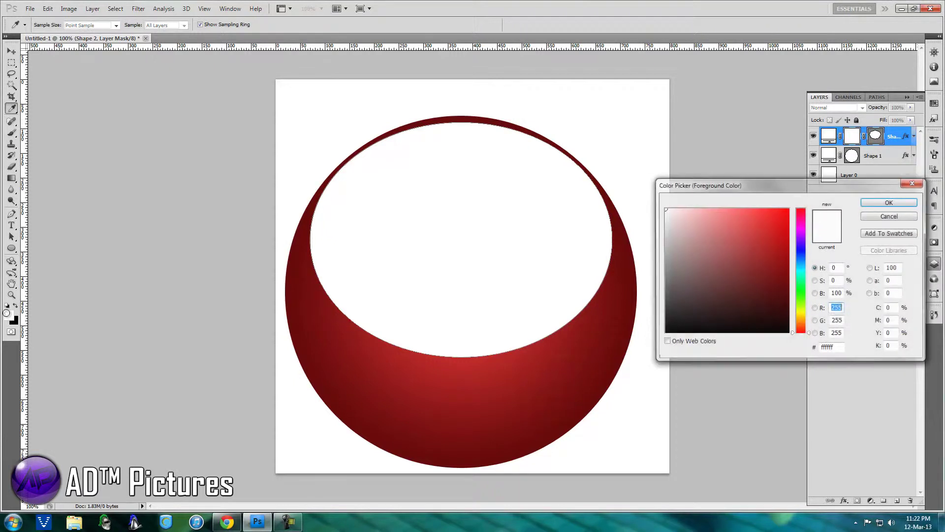
left_click_drag(719, 252, 789, 333)
left_click(888, 202)
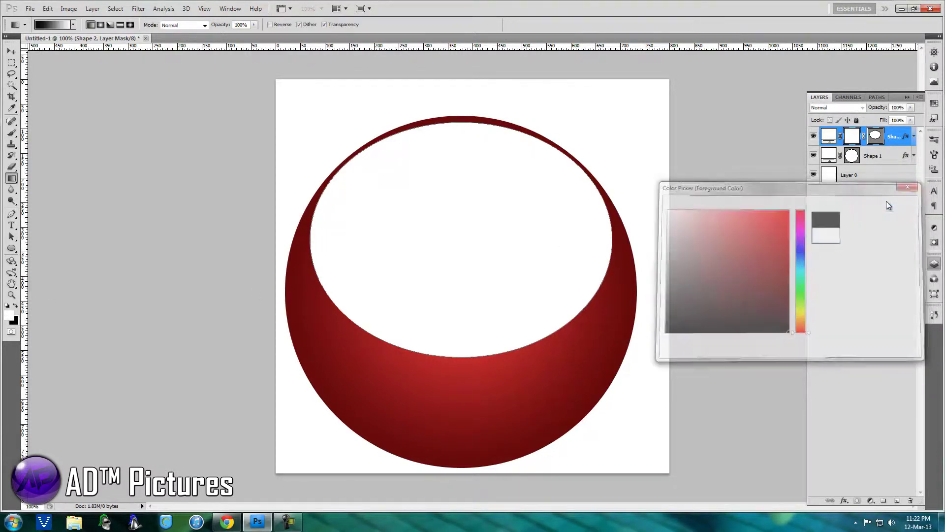
left_click(17, 323)
left_click_drag(697, 214, 665, 209)
left_click(903, 205)
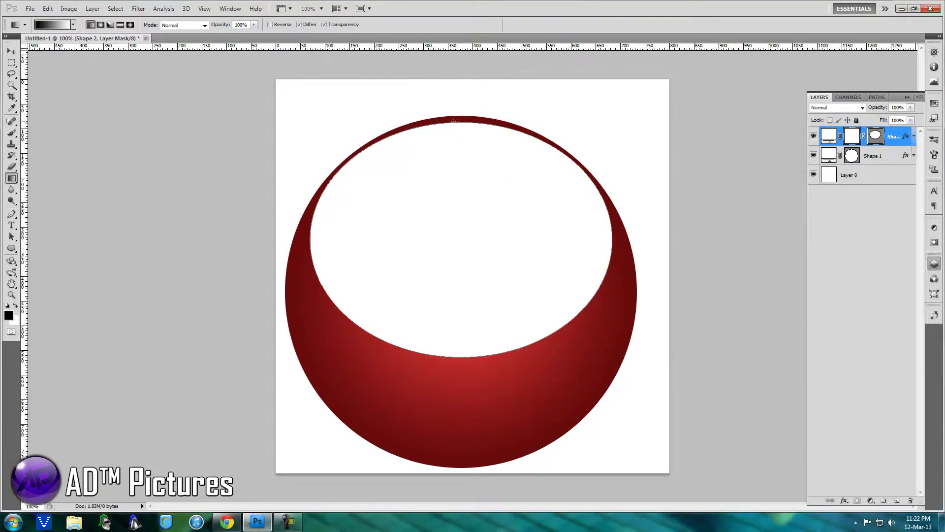
left_click_drag(452, 200, 463, 358)
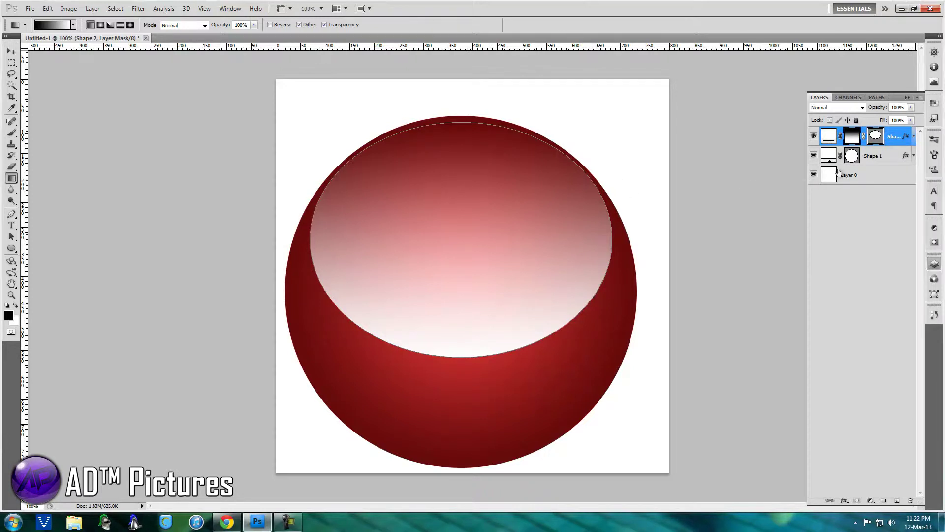
- Rotate the Shape 2 highlight ellipse 180° with Ctrl+T and set its opacity to 60%
key("ctrl+t")
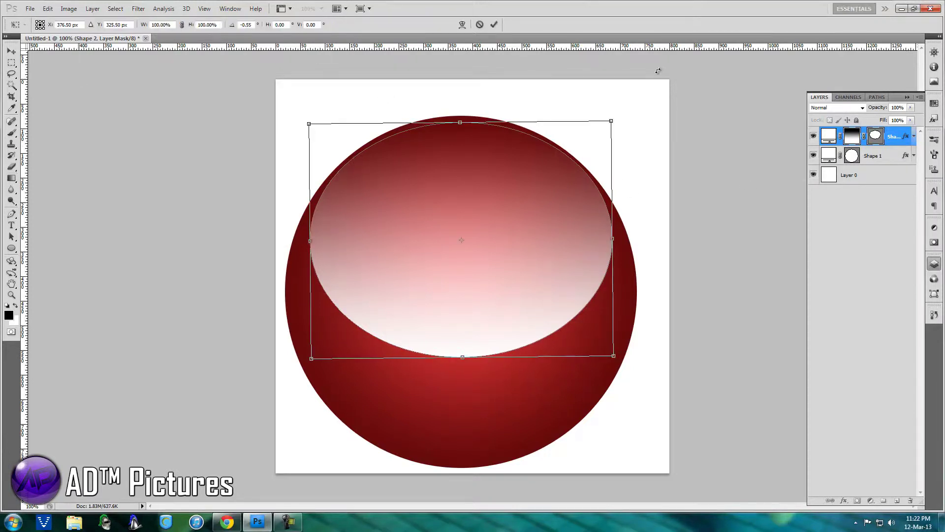
left_click_drag(630, 111, 252, 393)
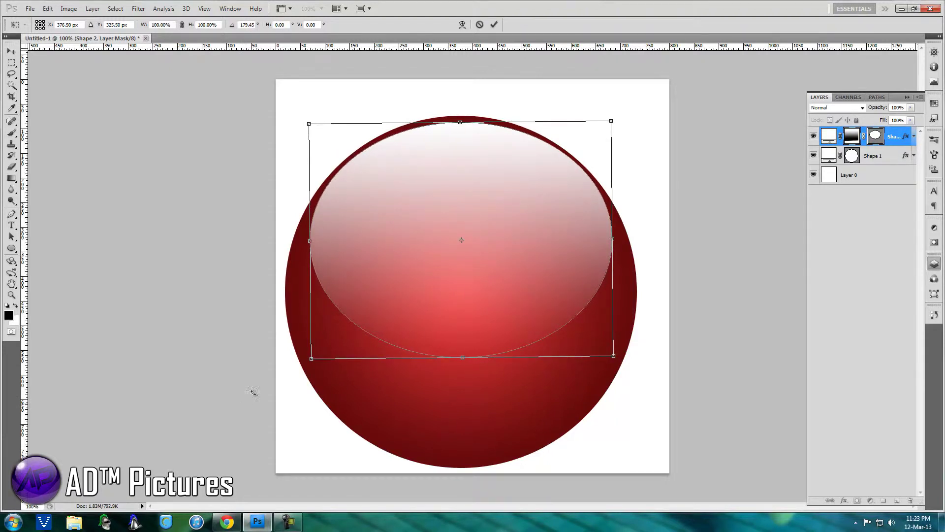
left_click(911, 108)
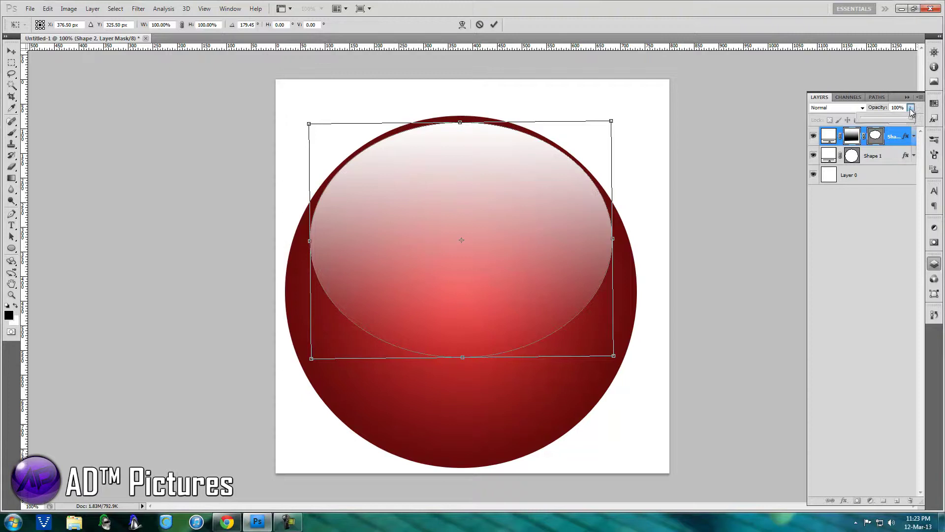
left_click_drag(887, 115, 900, 117)
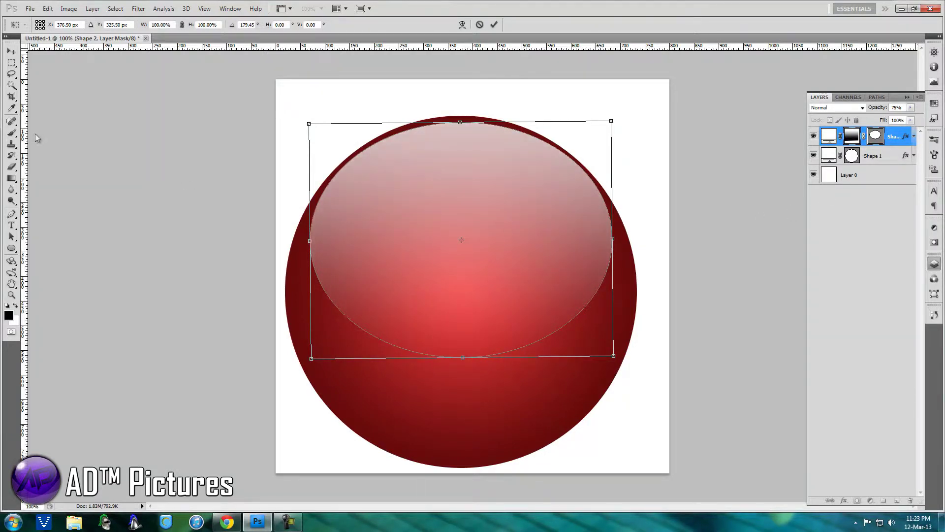
left_click(10, 52)
left_click(420, 196)
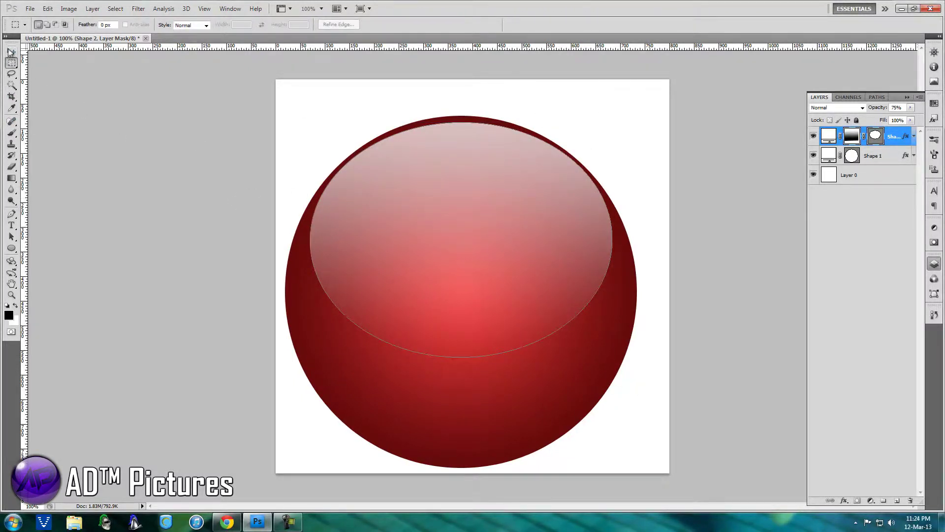
left_click(902, 107)
type("60")
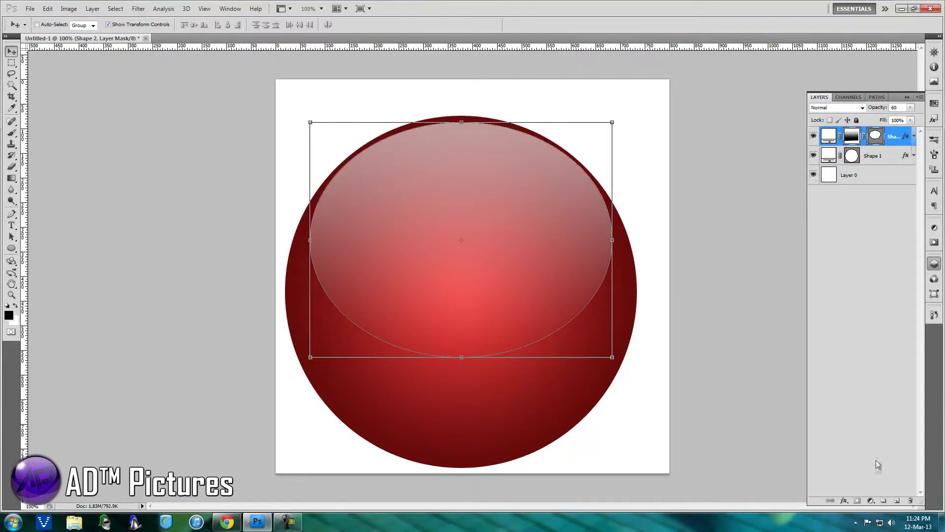
- Add a new top layer and drag a paragraph text box across the middle of the orb
left_click(897, 500)
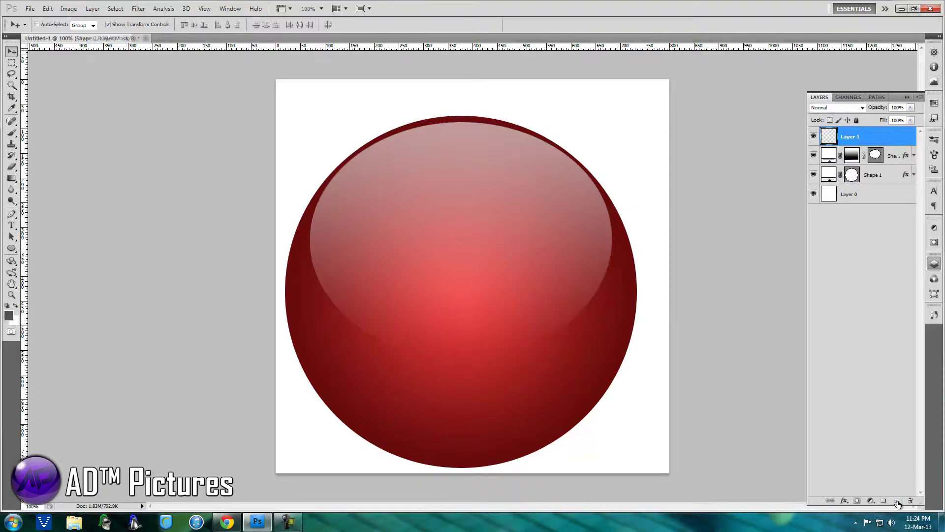
double_click(855, 141)
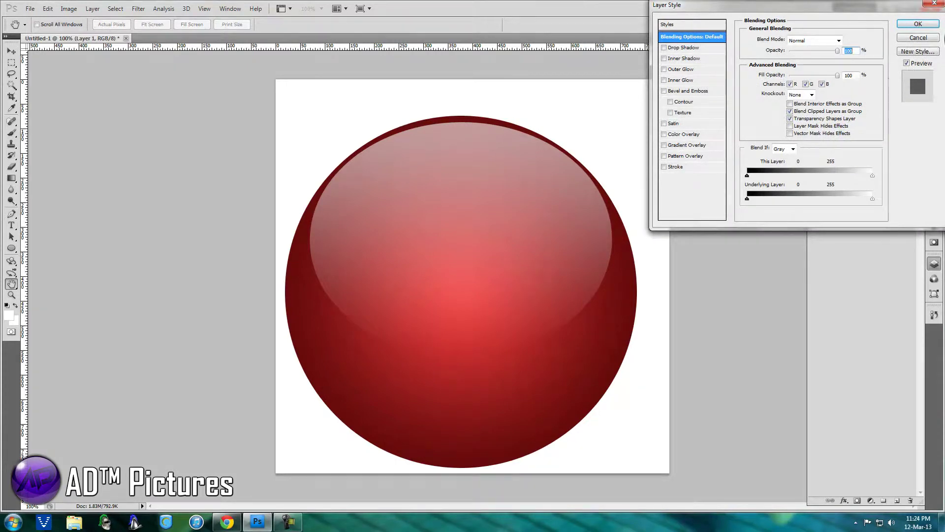
left_click(918, 24)
left_click(13, 227)
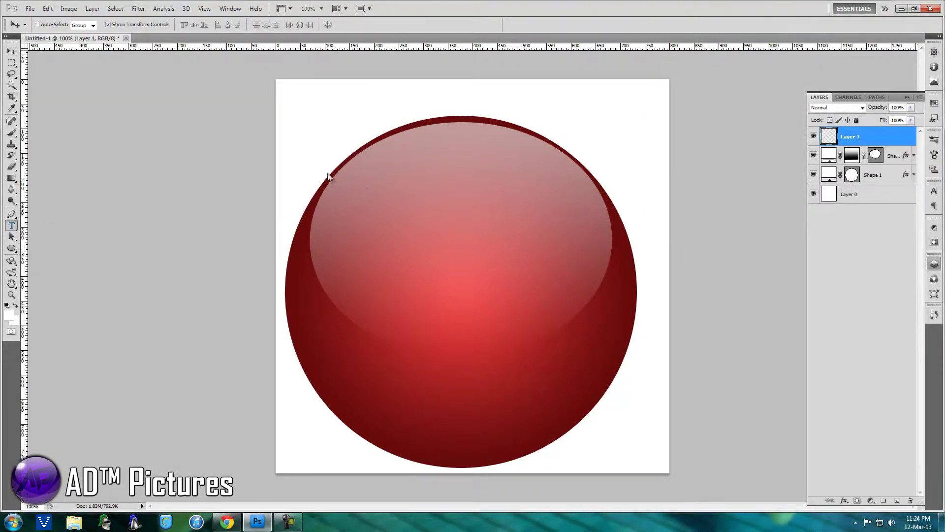
left_click_drag(17, 225, 37, 227)
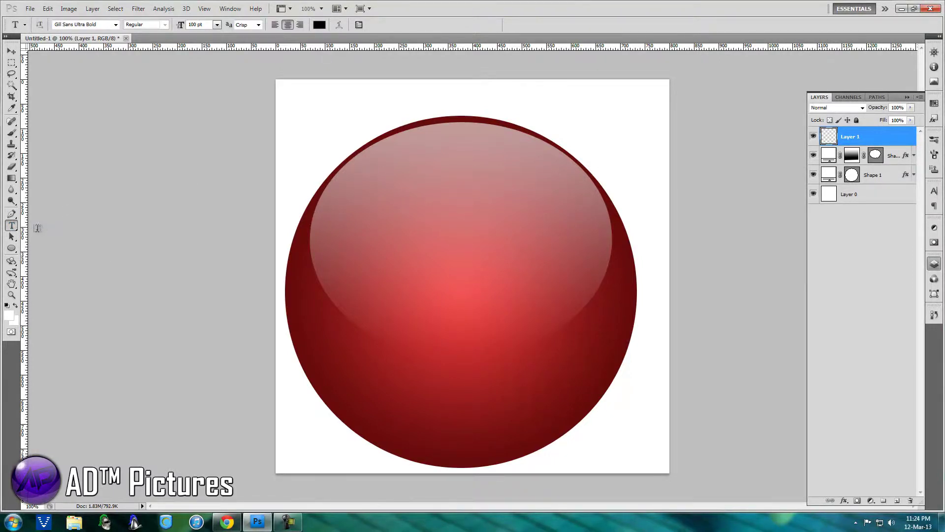
left_click_drag(509, 333, 692, 426)
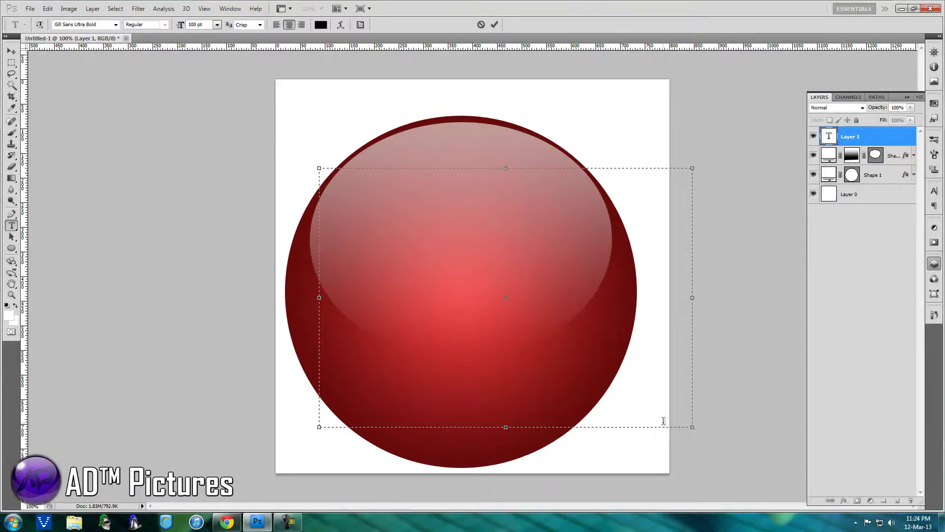
- Type 'AD' in the text box and style it in FoughtKnight at 300 pt
type("AD")
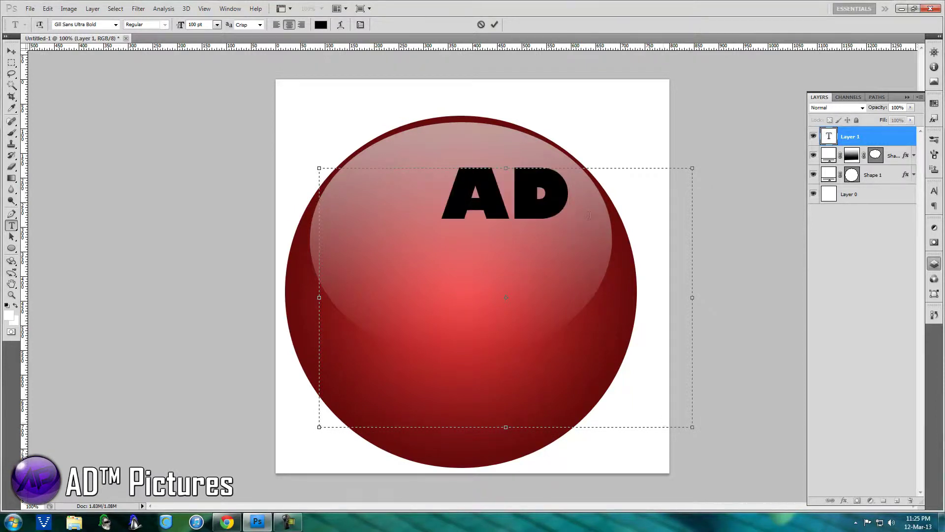
key("ctrl+a")
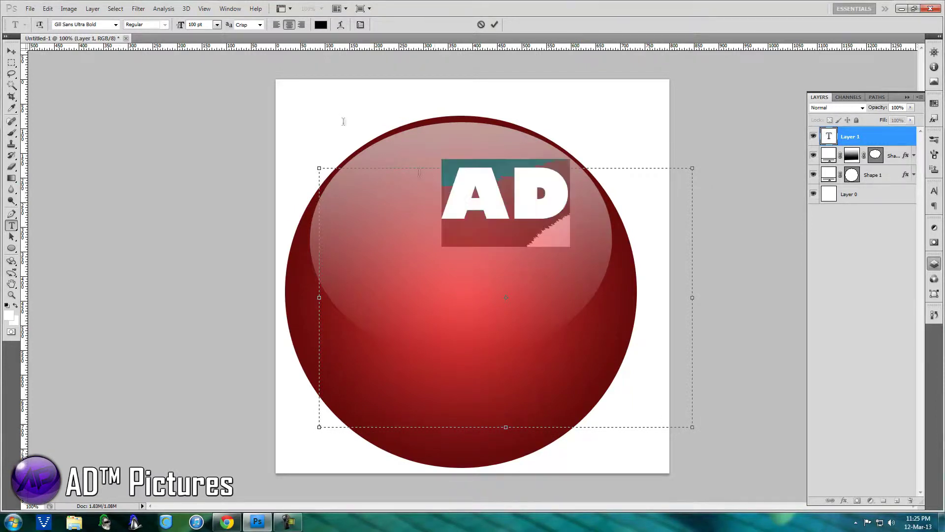
left_click(116, 26)
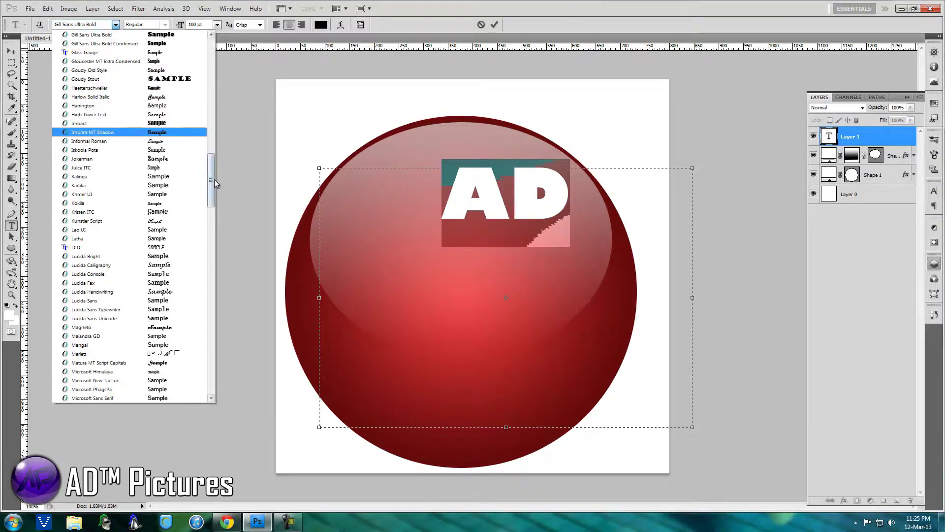
left_click(94, 126)
left_click_drag(576, 196, 469, 186)
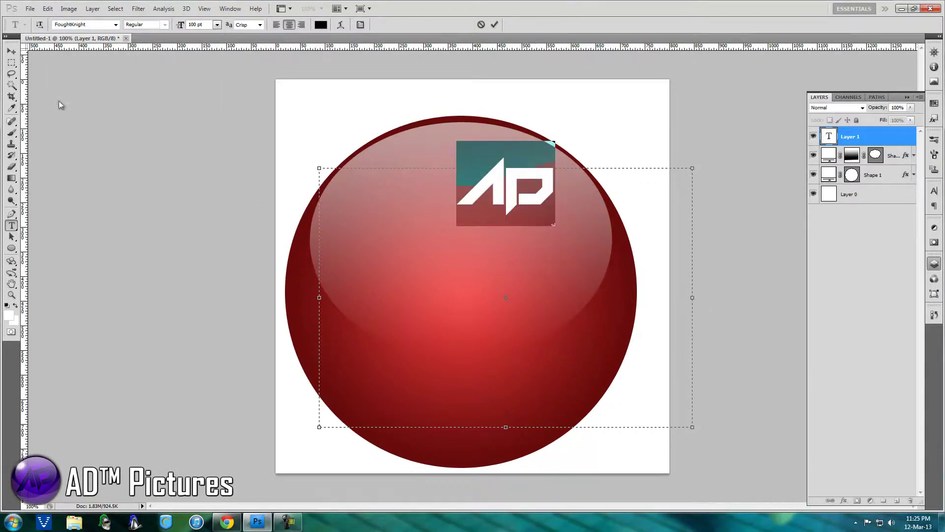
left_click_drag(180, 25, 511, 266)
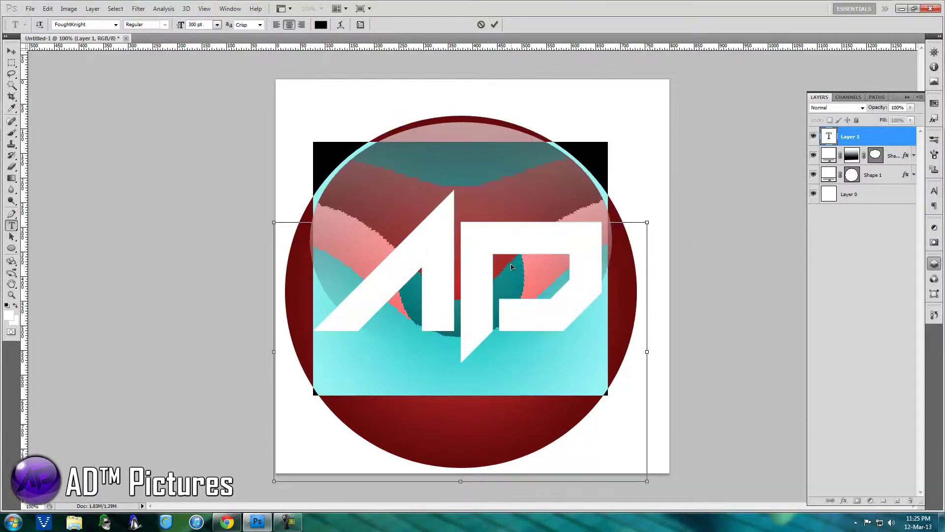
- Rotate the AD text about 20° counter-clockwise, resize it to 320 pt, centre it on the orb and commit
left_click_drag(748, 260, 747, 266)
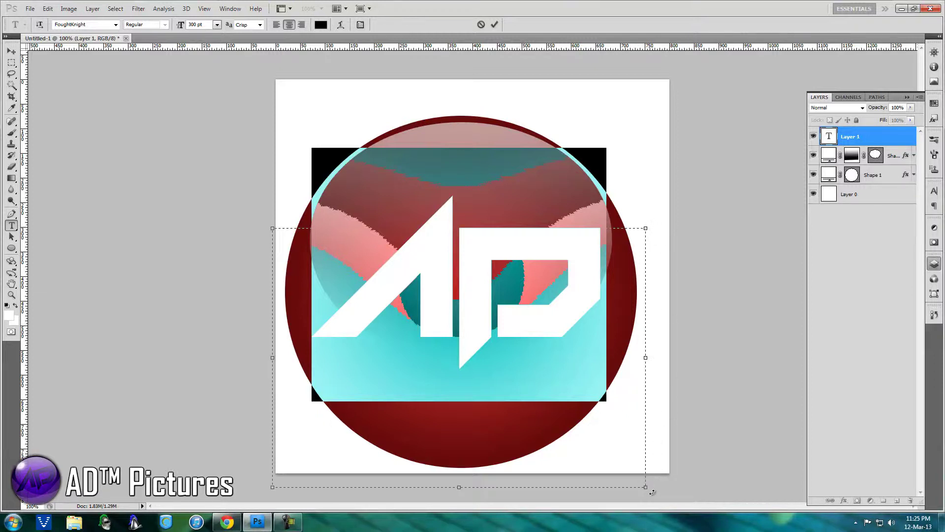
left_click_drag(652, 492, 688, 436)
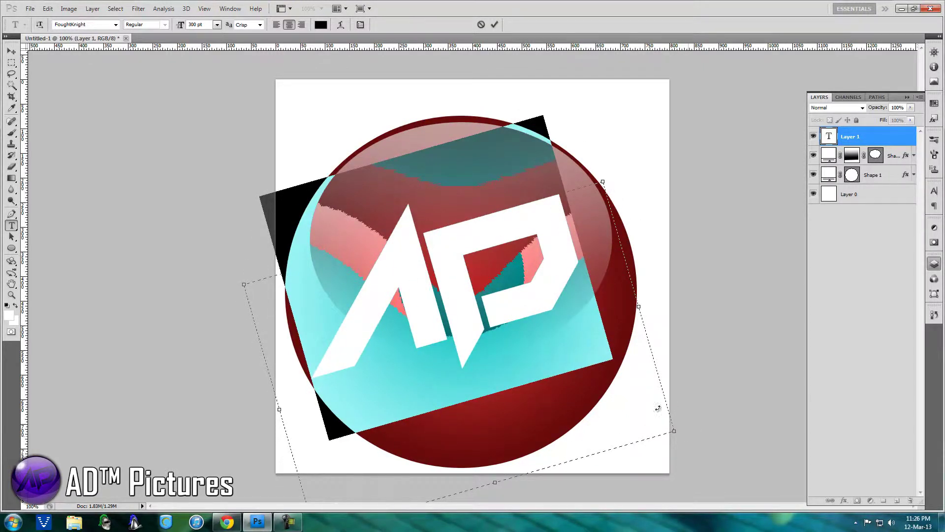
left_click_drag(517, 310, 534, 297)
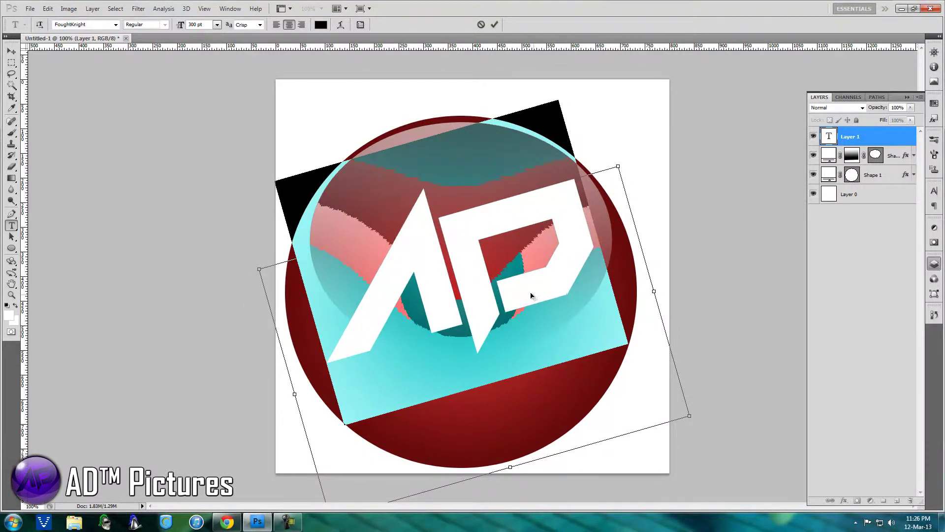
key("ctrl+alt+shift+period")
key("ctrl+alt+shift+period")
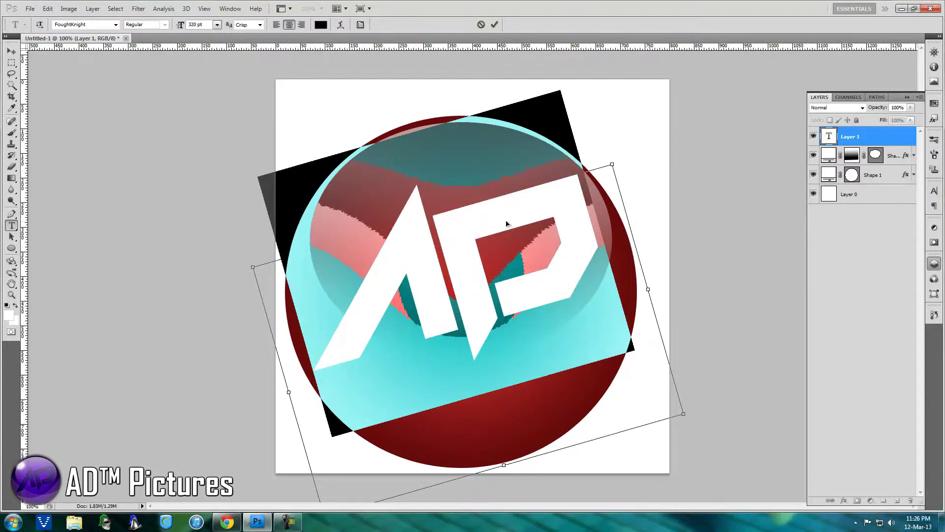
left_click_drag(507, 223, 512, 231)
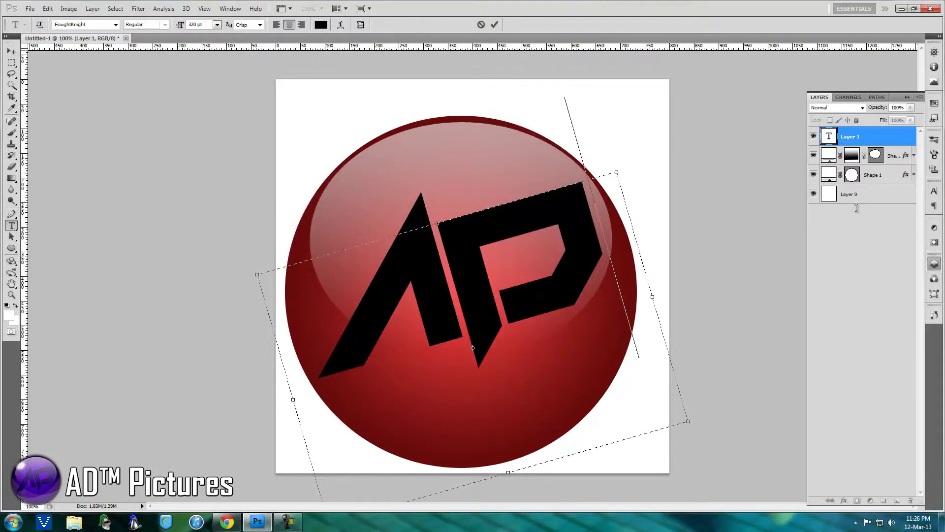
left_click_drag(876, 155, 879, 166)
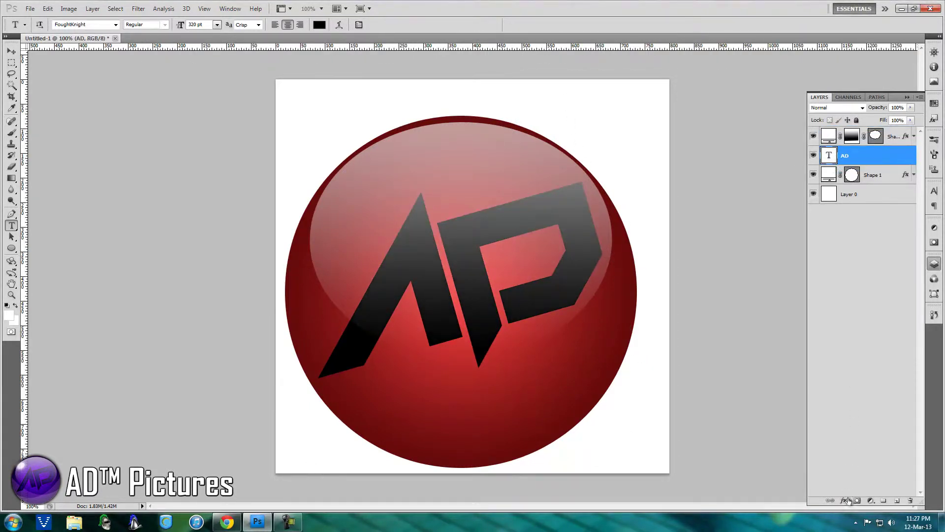
- Add a Hue/Saturation 2 adjustment layer over the AD text with Lightness at -100
left_click(871, 501)
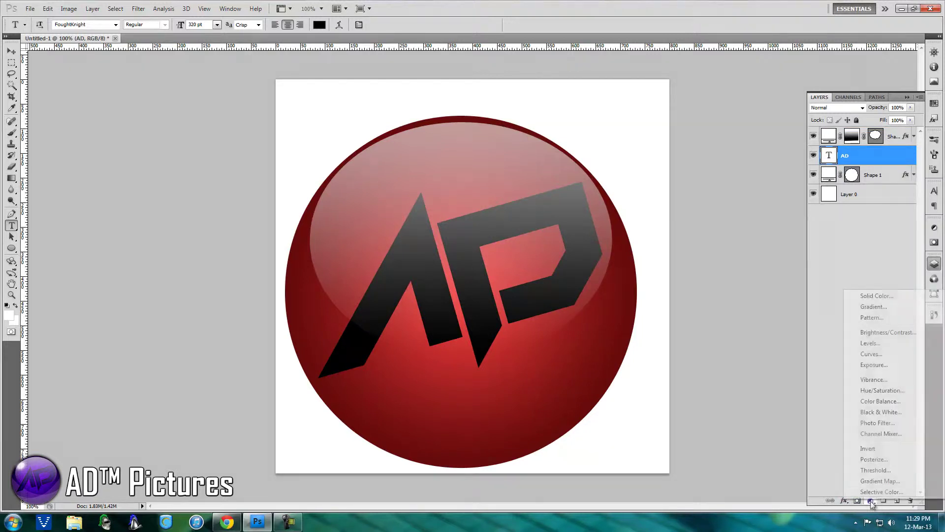
left_click(879, 390)
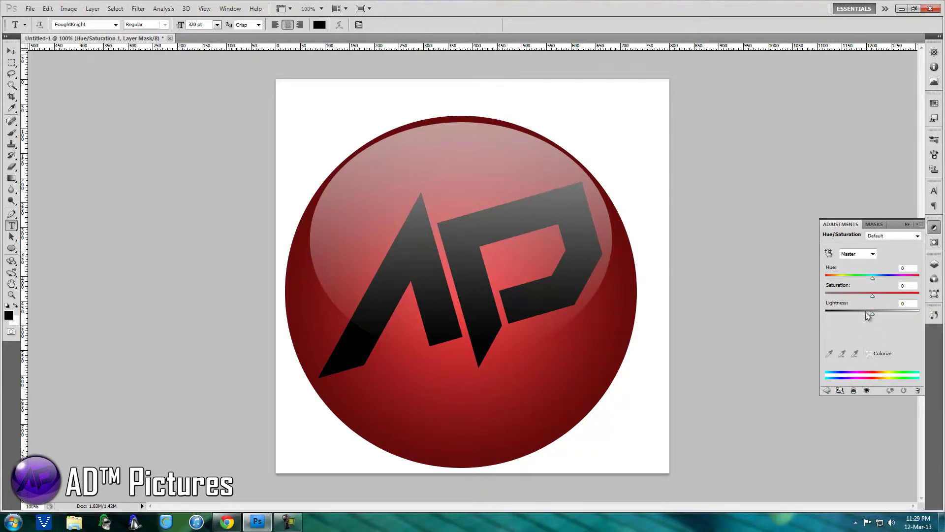
left_click_drag(873, 313, 847, 314)
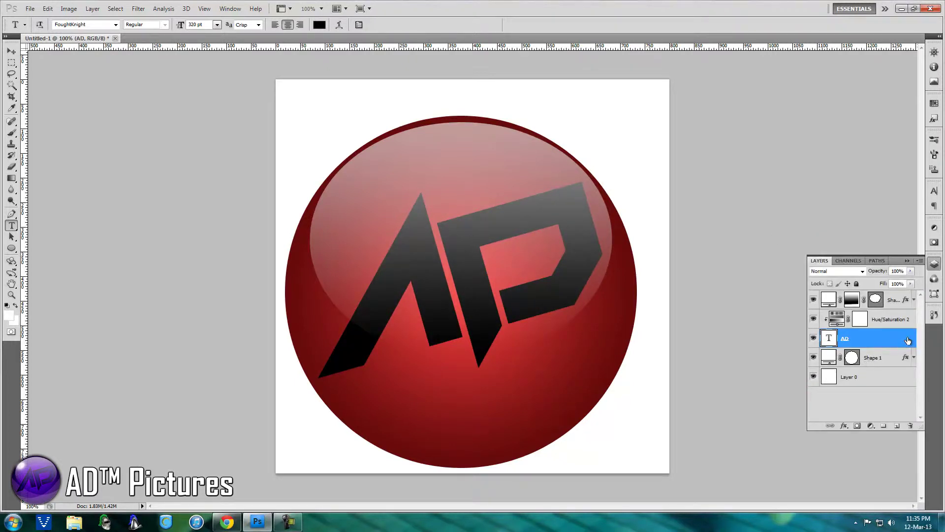
- Apply a very dark red (#2d0000) Color Overlay style to the AD text layer
double_click(907, 340)
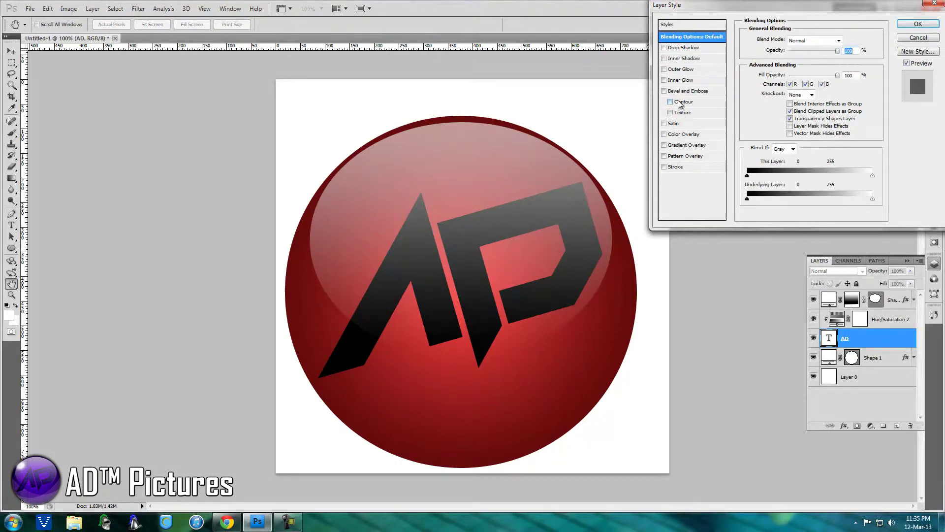
left_click(684, 134)
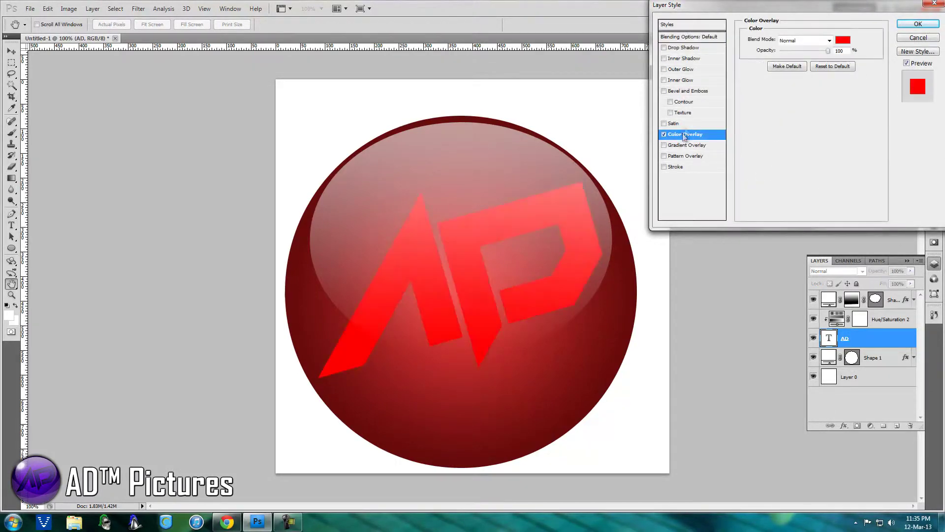
left_click(843, 40)
left_click_drag(771, 269, 784, 313)
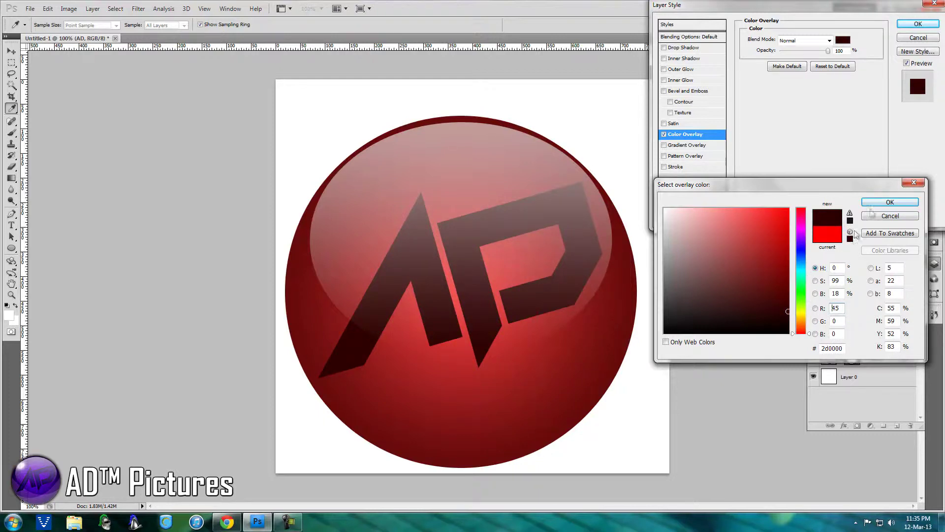
left_click(881, 206)
left_click(929, 26)
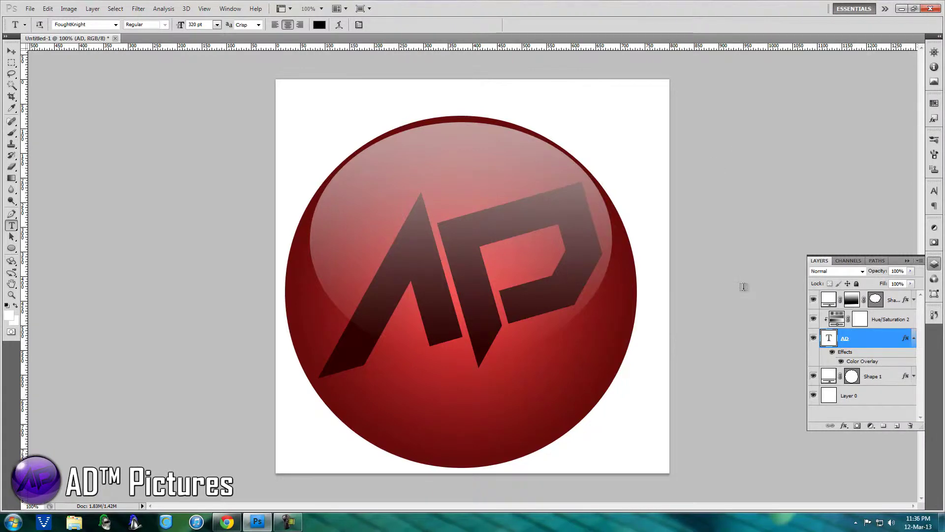
- Add a black, Normal-mode Inner Glow of 51 px size to the AD layer
double_click(876, 338)
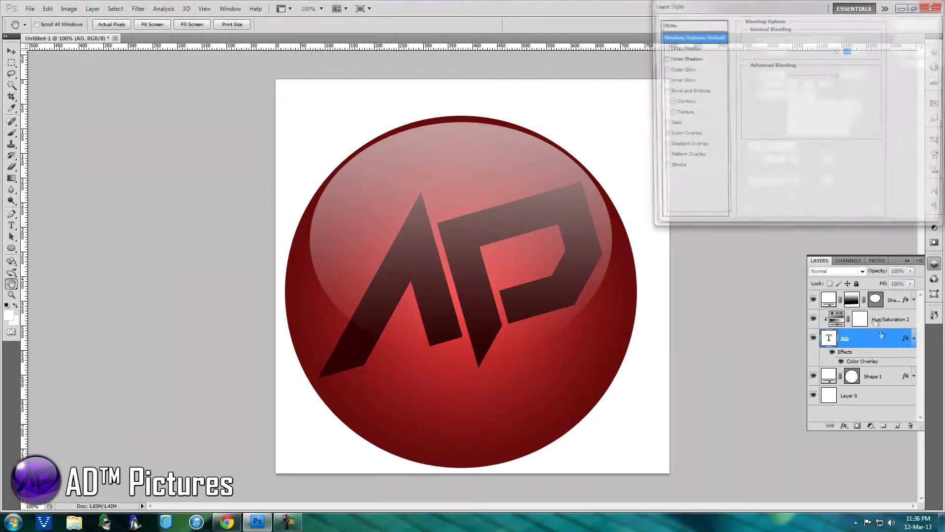
left_click(686, 81)
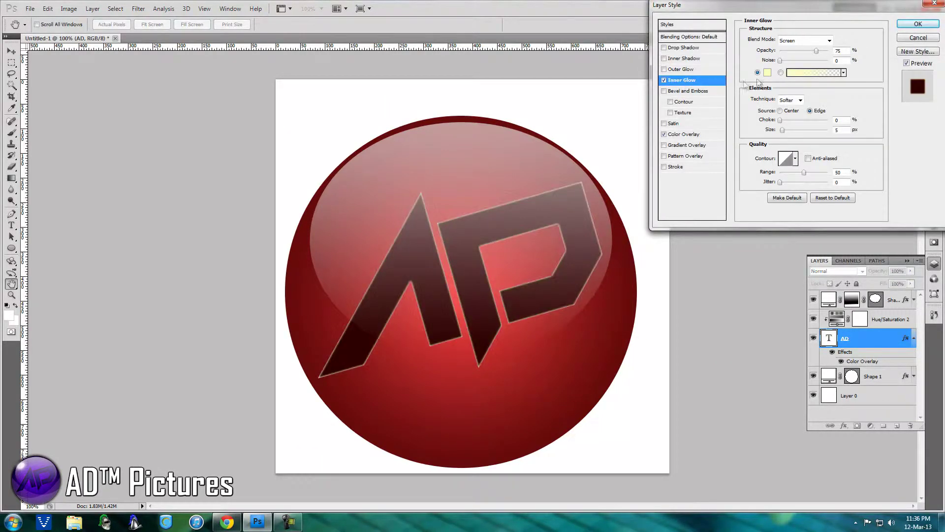
left_click(829, 42)
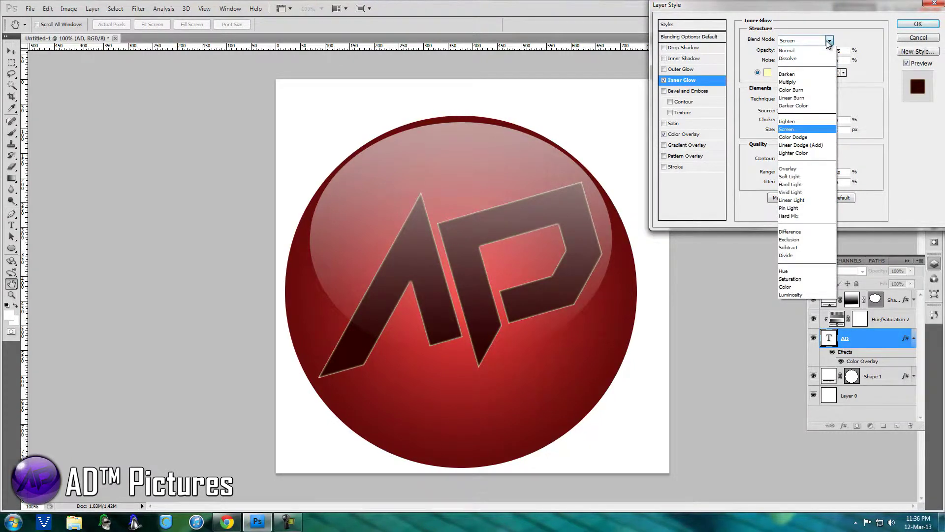
left_click(827, 49)
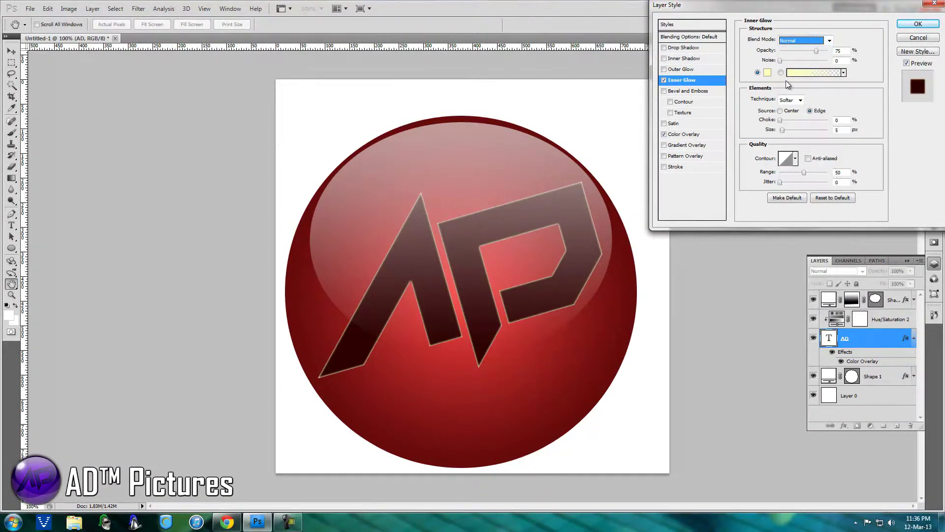
left_click(767, 74)
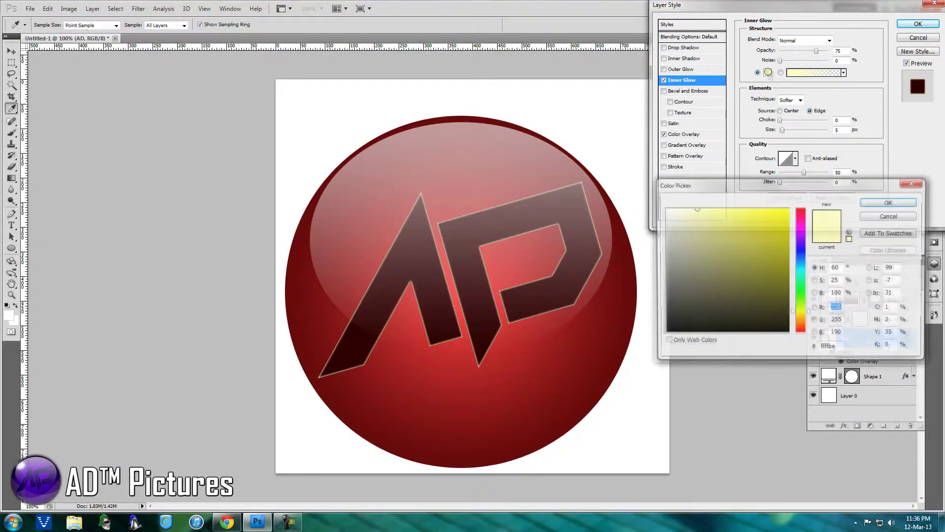
left_click_drag(726, 224, 851, 410)
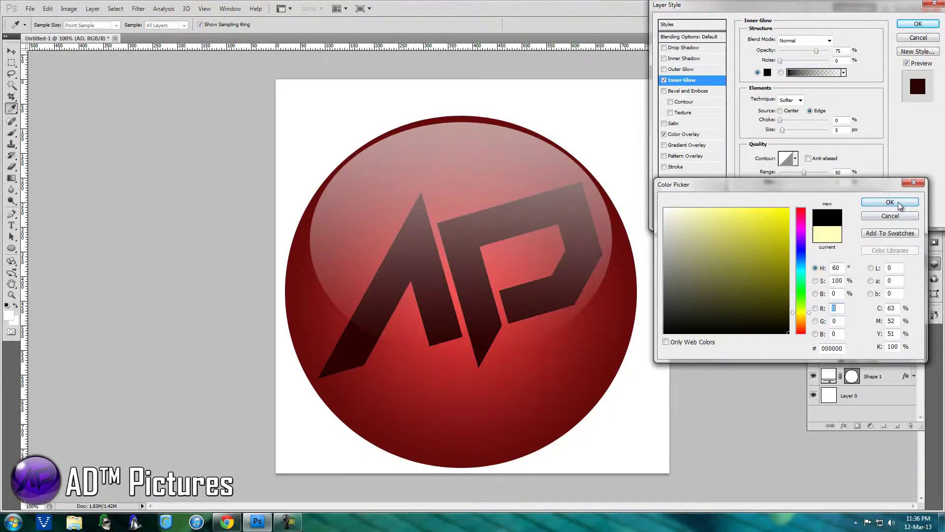
left_click(890, 203)
left_click(688, 82)
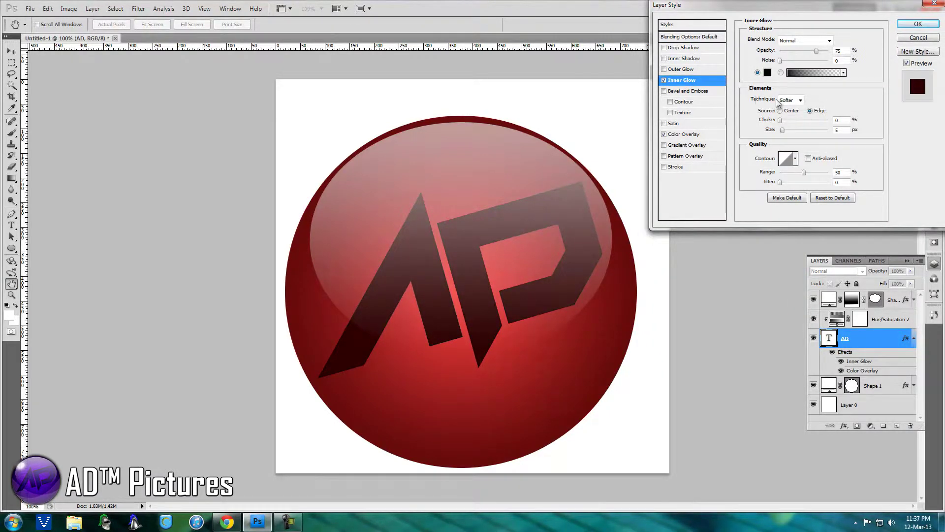
left_click_drag(782, 129, 790, 131)
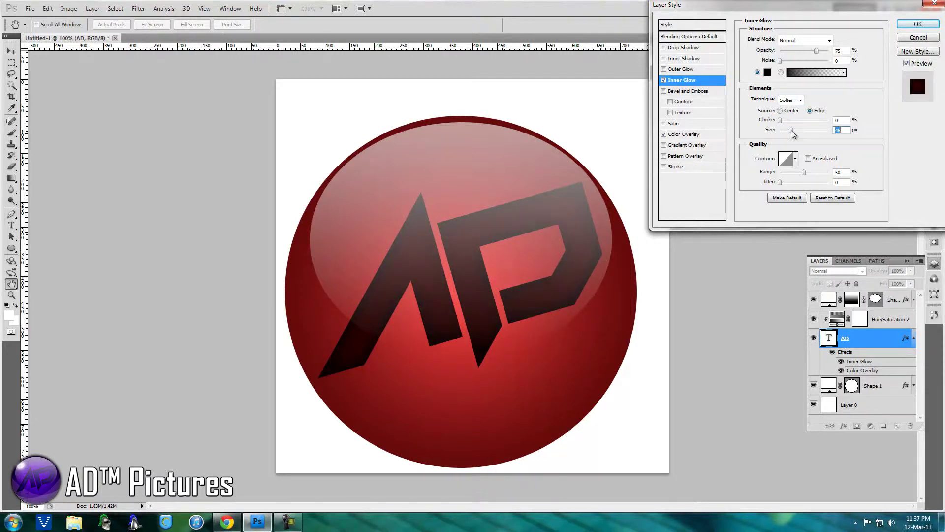
- Give AD an Inner Shadow with 18 px size and 10 px distance, and enable Drop Shadow
left_click(688, 58)
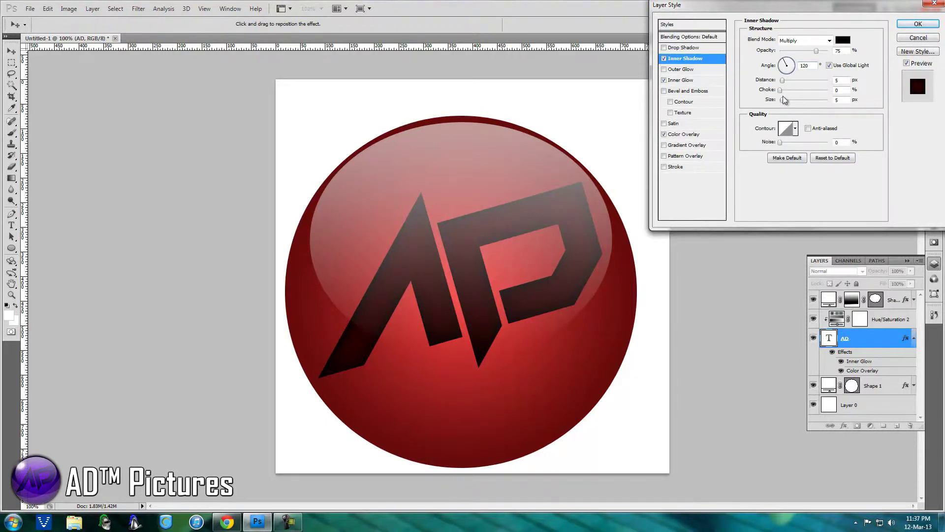
mouse_move(783, 101)
left_mouse_down()
mouse_move(788, 82)
mouse_move(805, 85)
mouse_move(780, 84)
left_mouse_up()
left_click(783, 80)
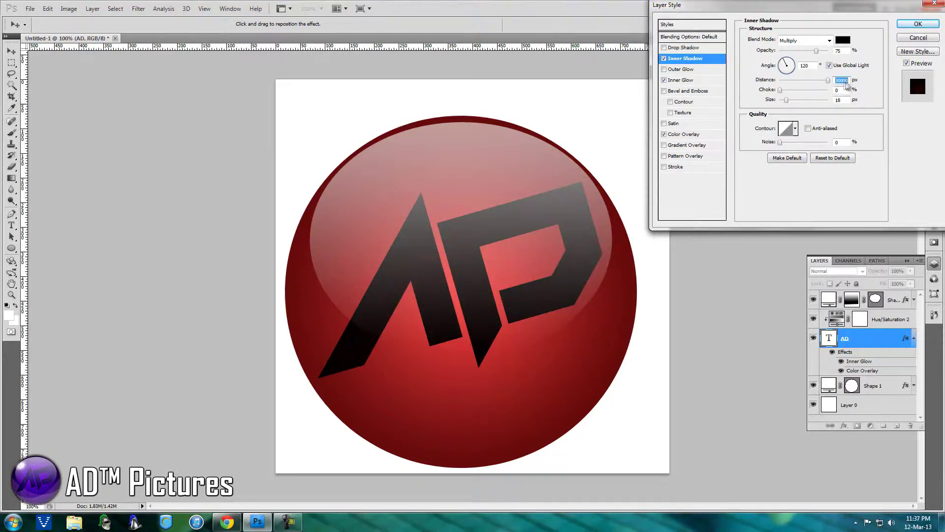
left_click_drag(781, 80, 787, 102)
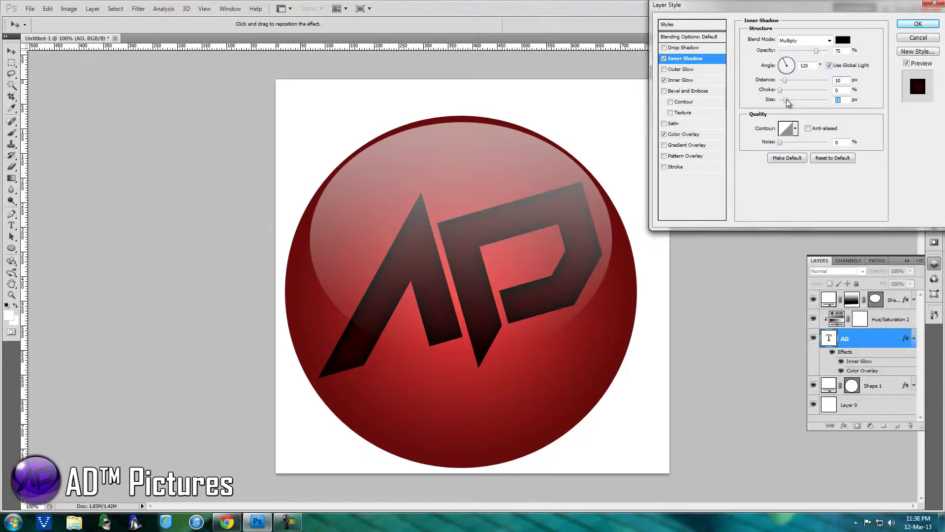
left_click(691, 36)
left_click(686, 48)
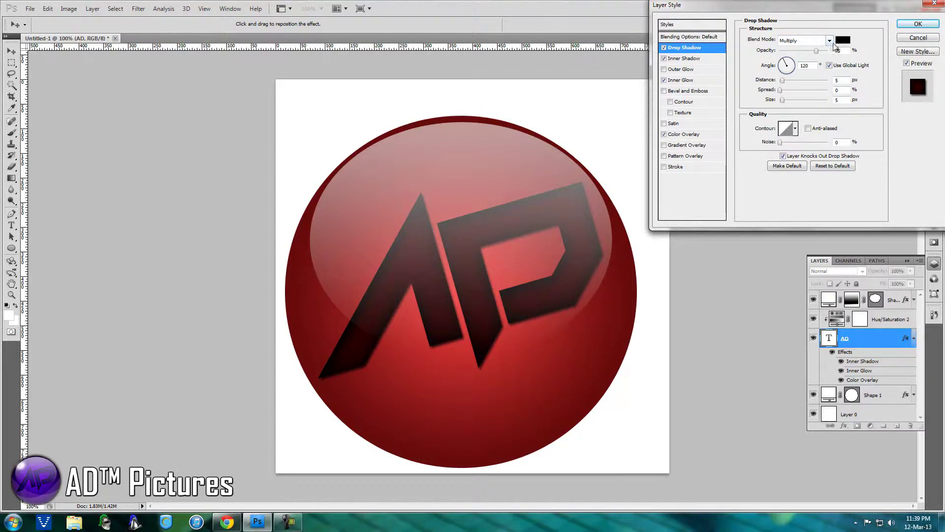
- Set the AD drop shadow to white in Normal mode, enlarge its size, and set distance to 2 px
left_click(828, 41)
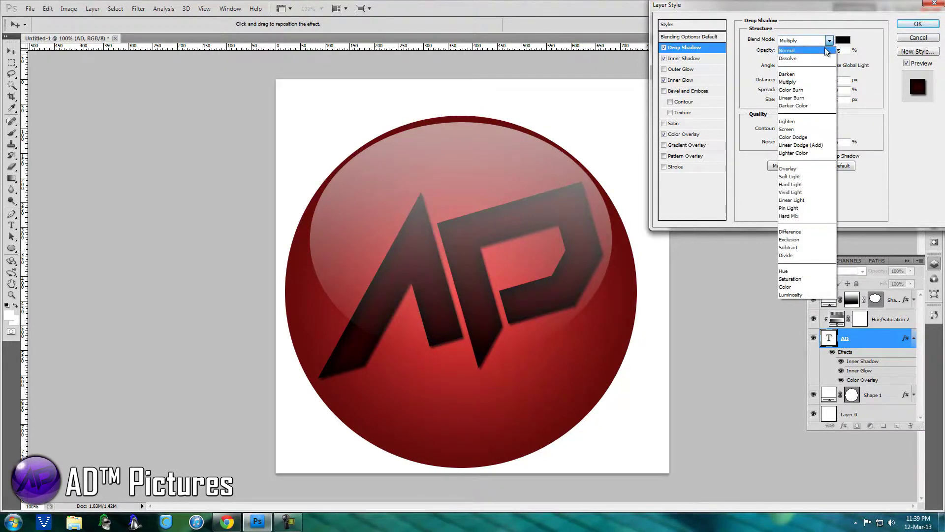
left_click(827, 51)
left_click(843, 40)
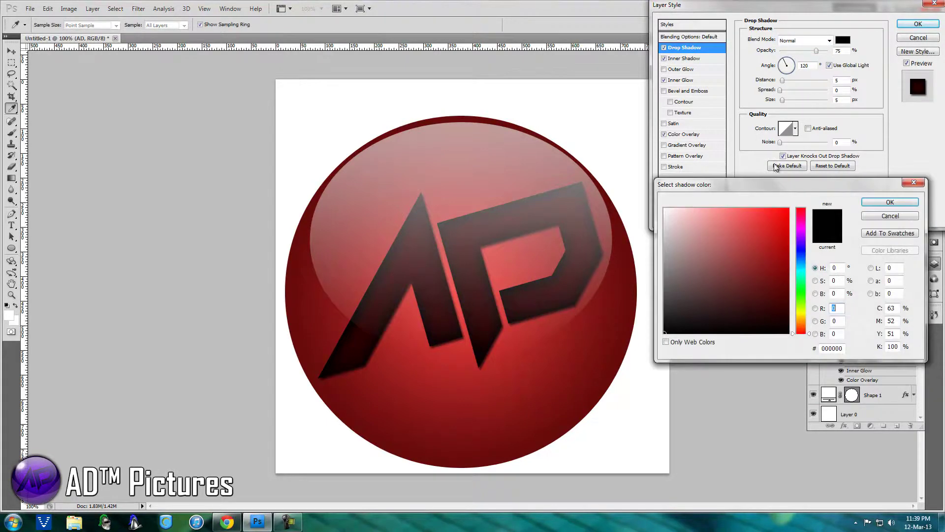
left_click_drag(739, 226, 731, 161)
left_click(879, 202)
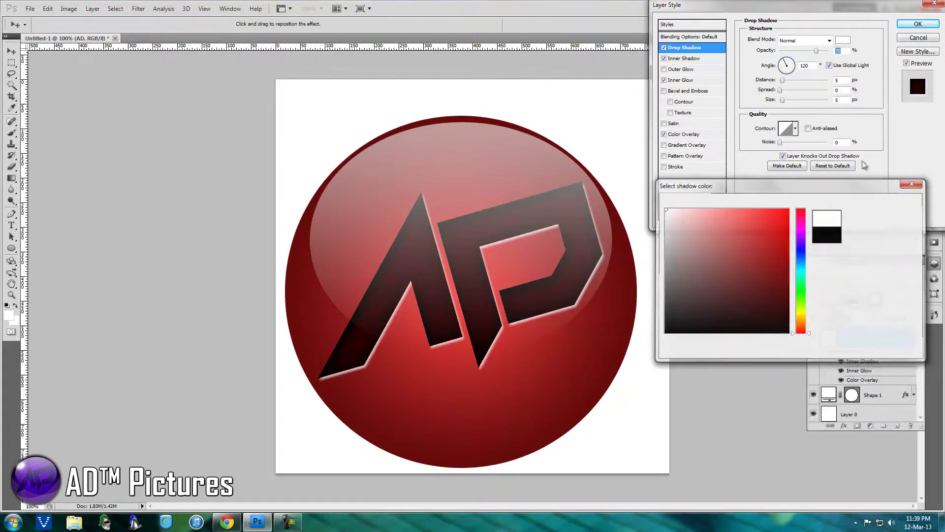
left_click_drag(783, 100, 781, 81)
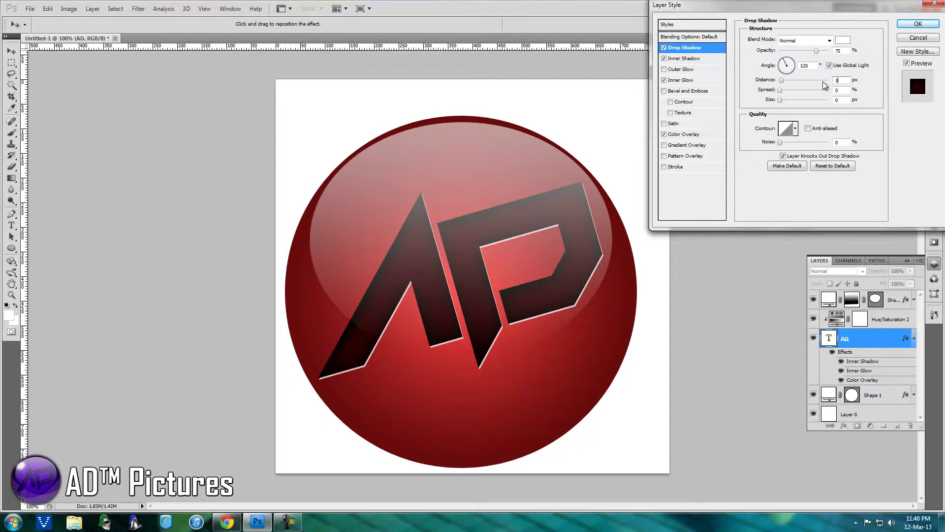
key("BackSpace")
type("2")
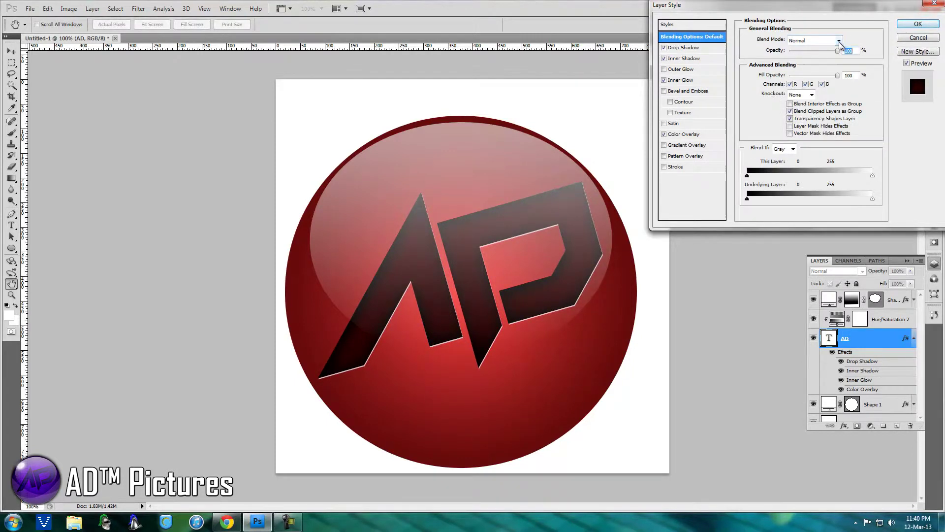
- Keep the layer blend at Normal, switch the drop shadow blend mode to Overlay, and apply
left_click(839, 40)
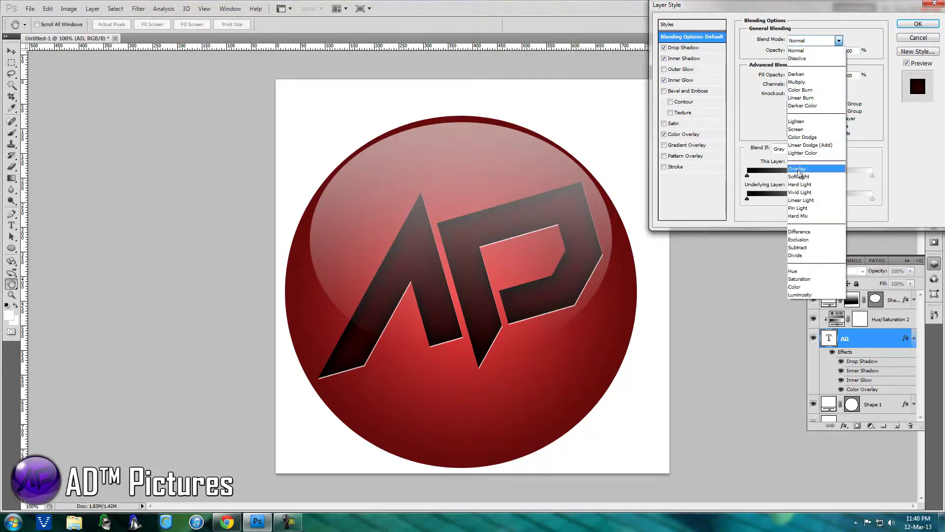
left_click(798, 169)
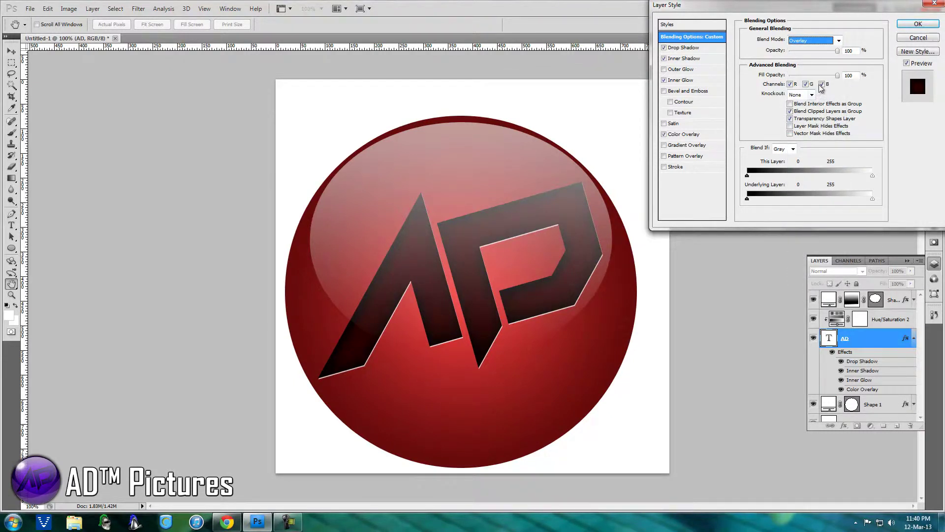
left_click(848, 51)
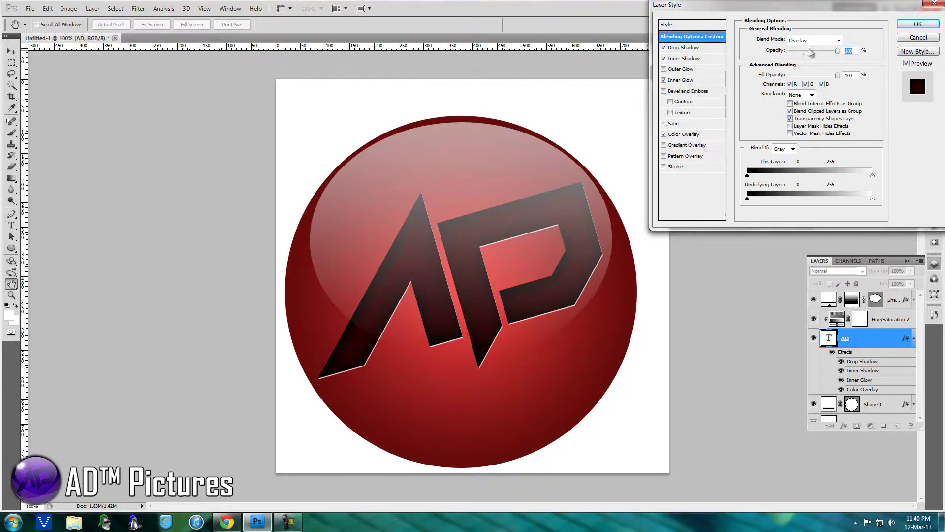
left_click(837, 41)
left_click(837, 41)
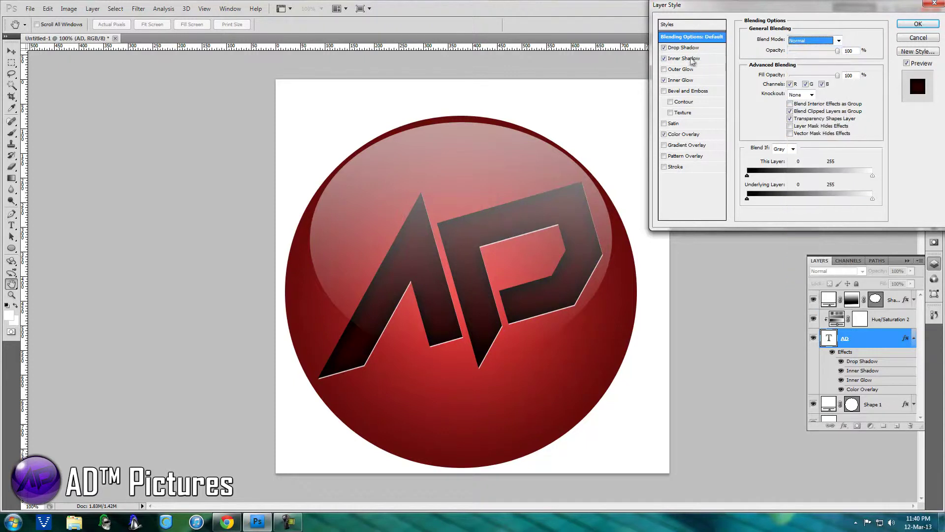
left_click(690, 48)
left_click(829, 40)
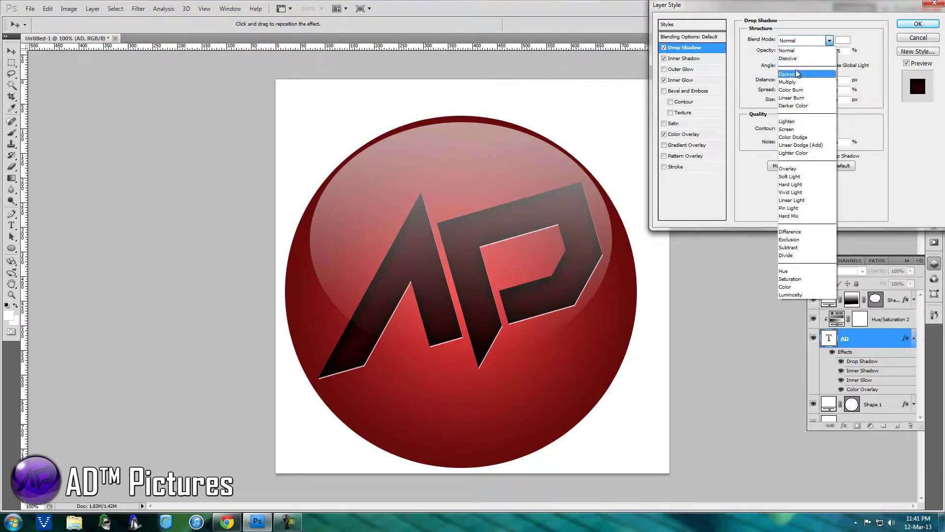
left_click(787, 168)
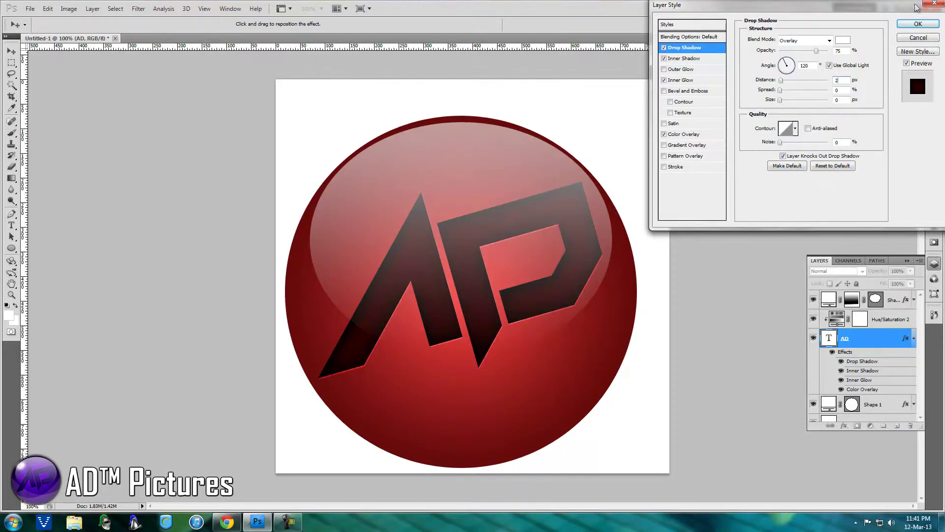
left_click(919, 23)
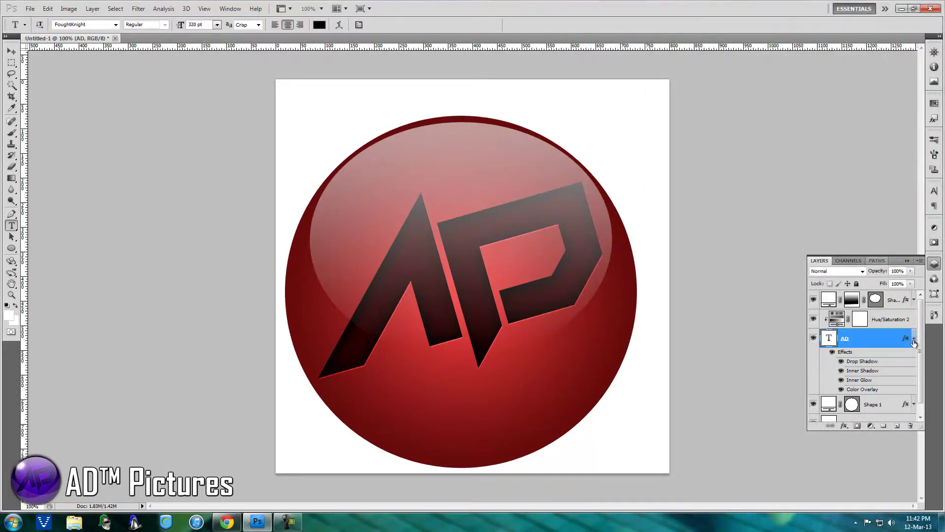
- Select the Shape 1 circle layer and briefly hide it to view the letters alone
left_click(913, 340)
left_click(822, 360)
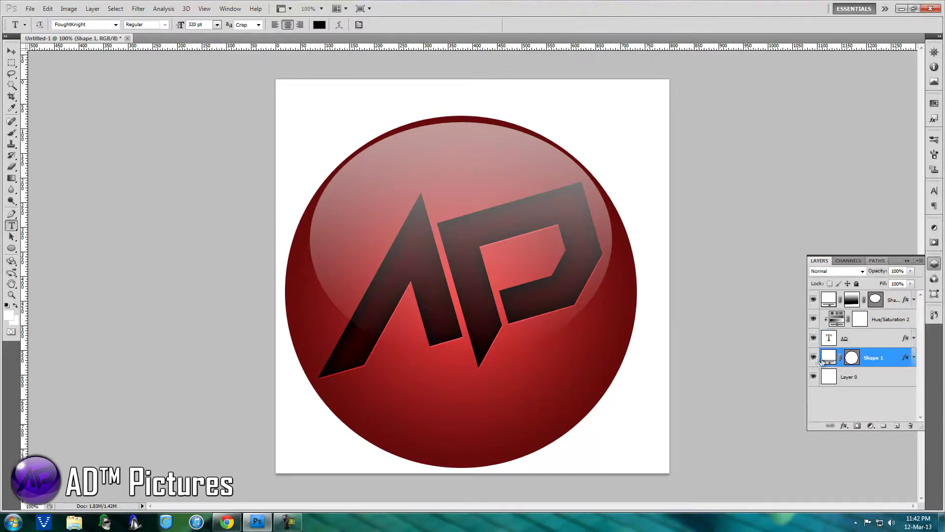
left_click(812, 359)
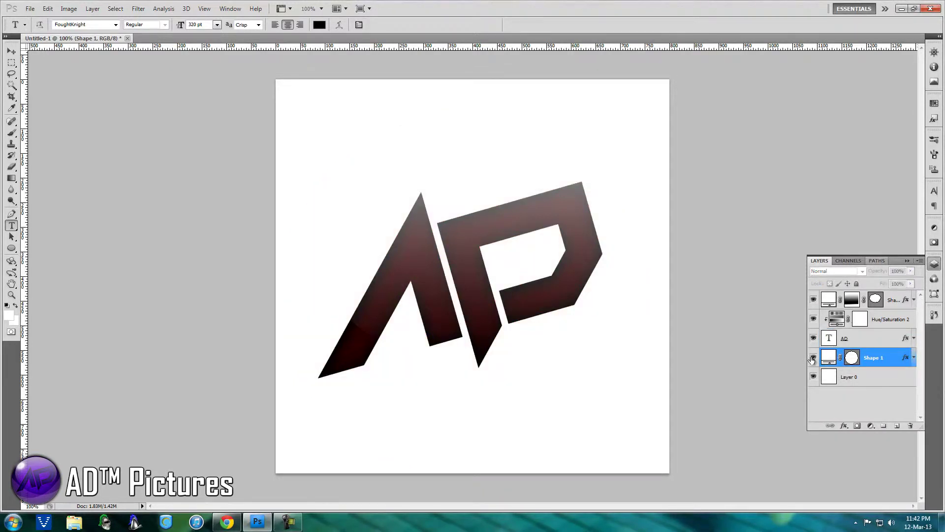
left_click(813, 358)
left_click(812, 358)
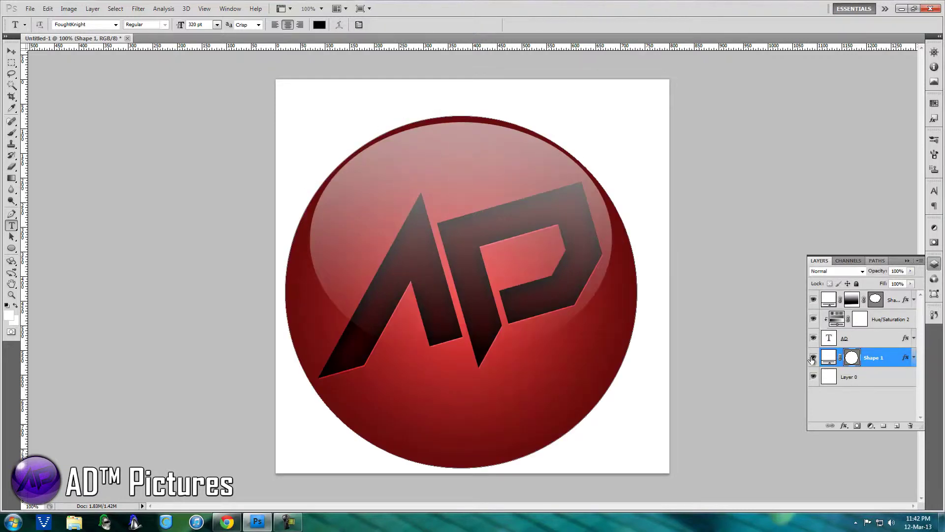
- Give Shape 1 a Normal-mode Inner Shadow with a 100 px size
double_click(904, 363)
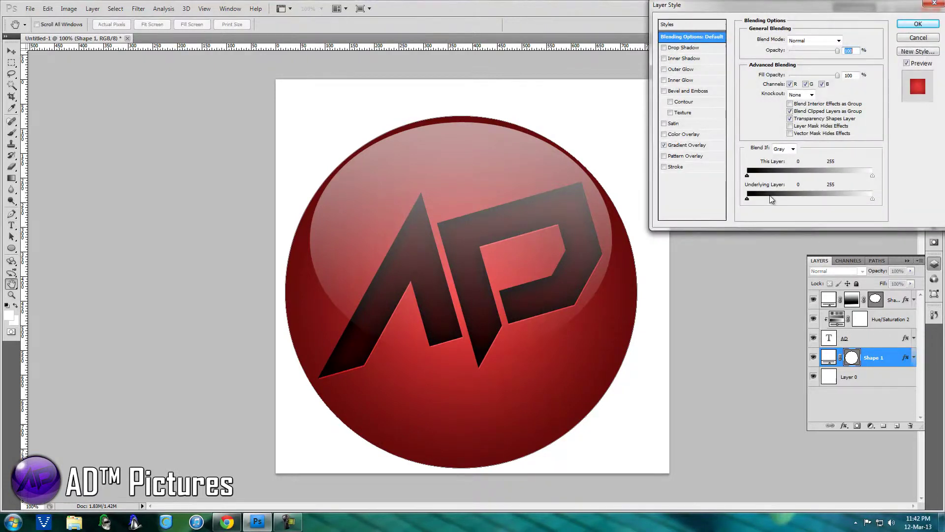
left_click(683, 58)
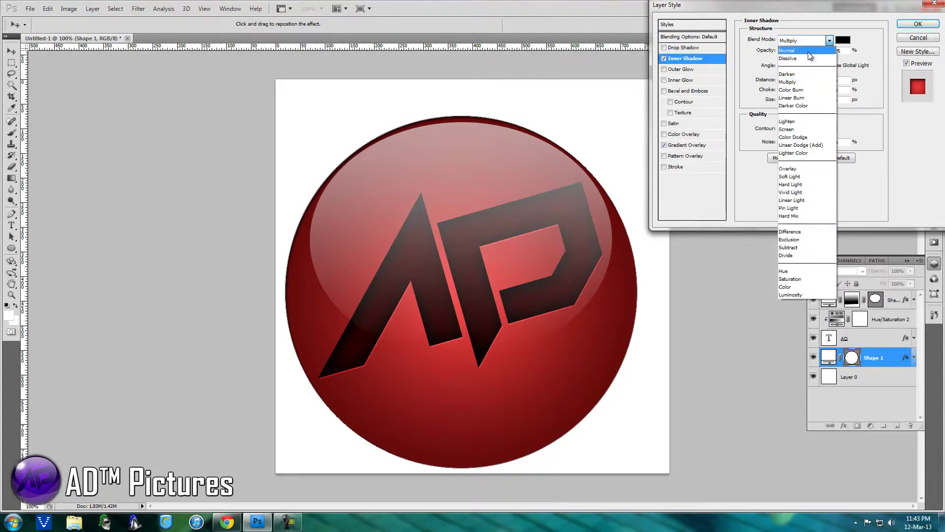
left_click(786, 50)
left_click_drag(782, 99, 806, 101)
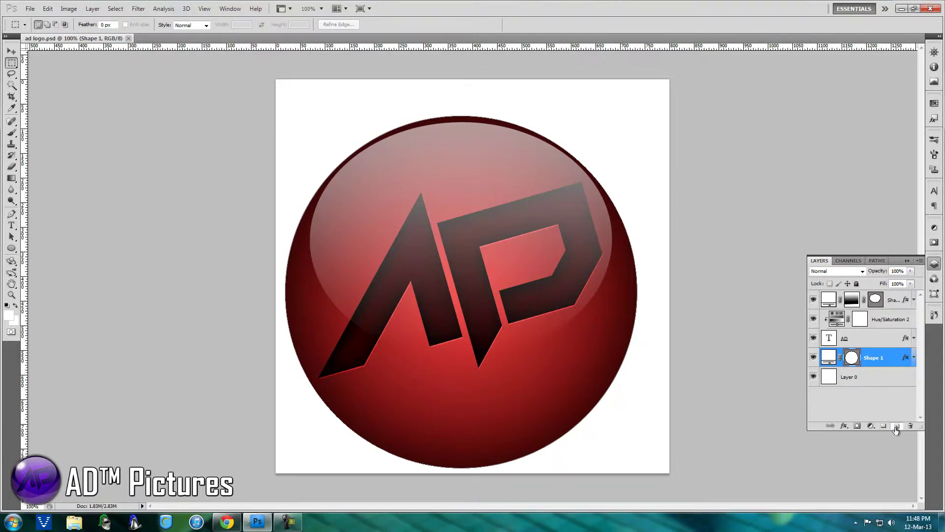
- Add a new empty layer above the circle and switch to the Pen Tool
left_click(896, 430)
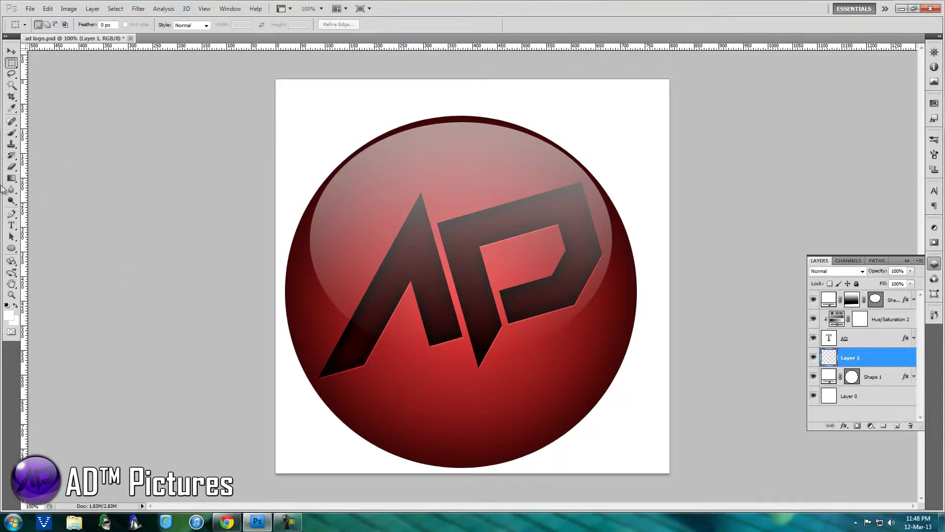
left_click_drag(11, 213, 43, 215)
left_click(43, 215)
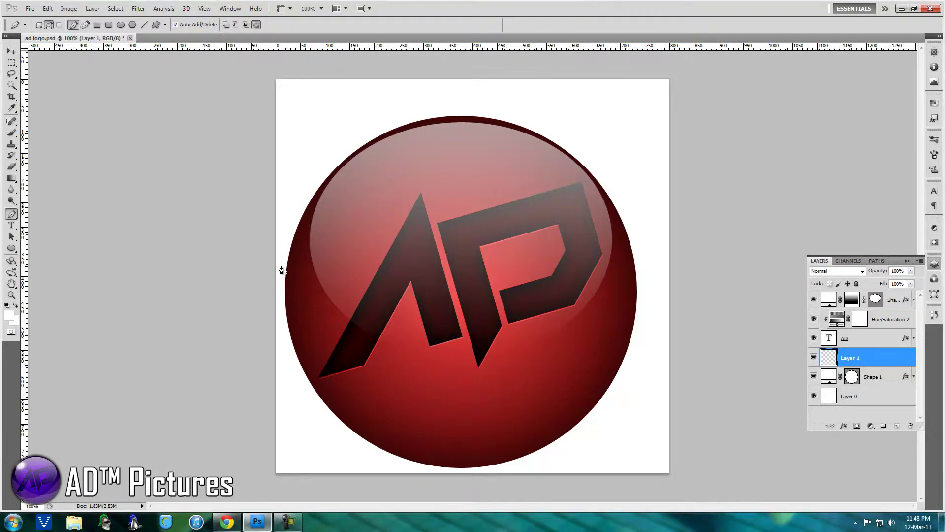
- Draw a closed path curving across the sphere's lower half down to the canvas bottom
left_click(632, 360)
left_click_drag(632, 359, 807, 233)
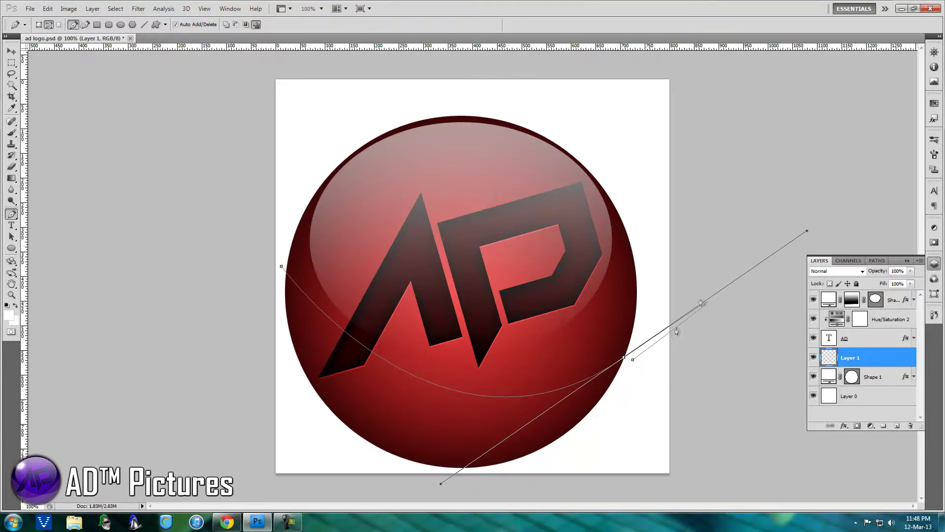
left_click(659, 462)
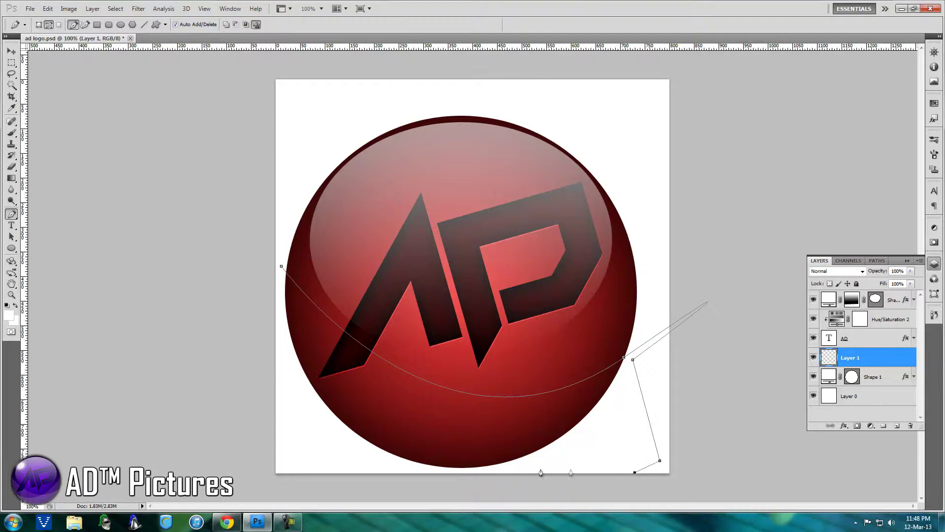
left_click(286, 474)
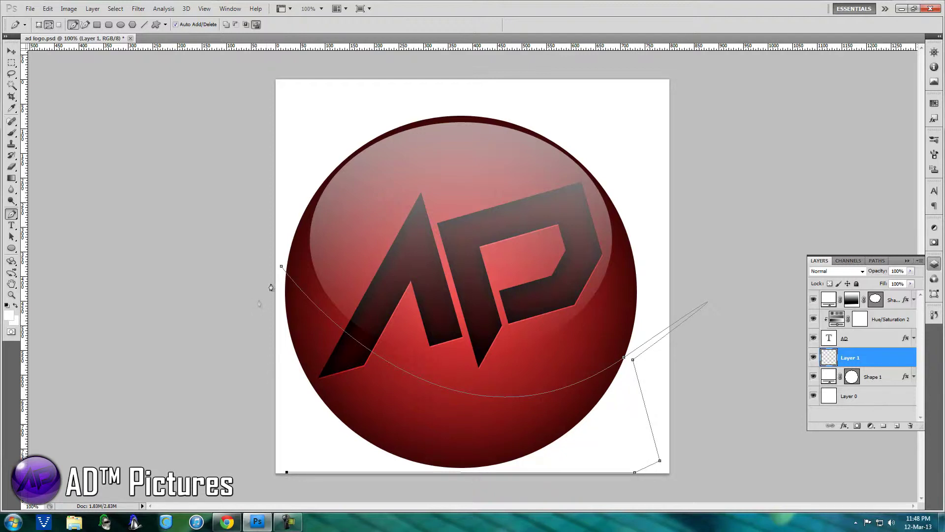
left_click(282, 269)
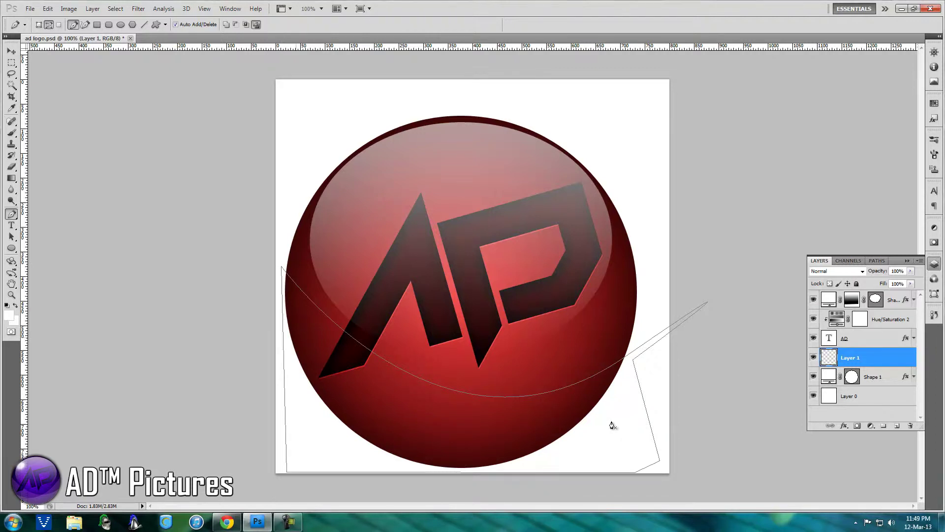
right_click(294, 409)
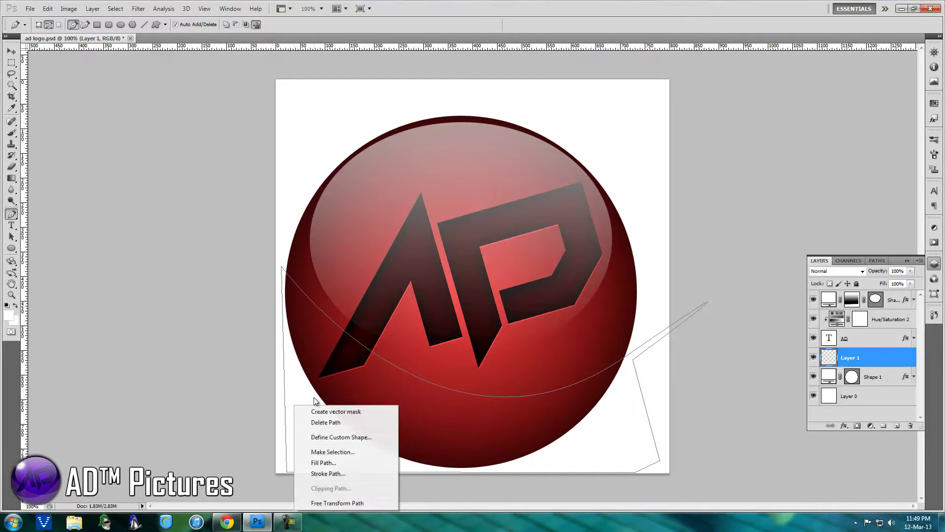
- Fill the path with White on the new layer, then delete the path
left_click(323, 463)
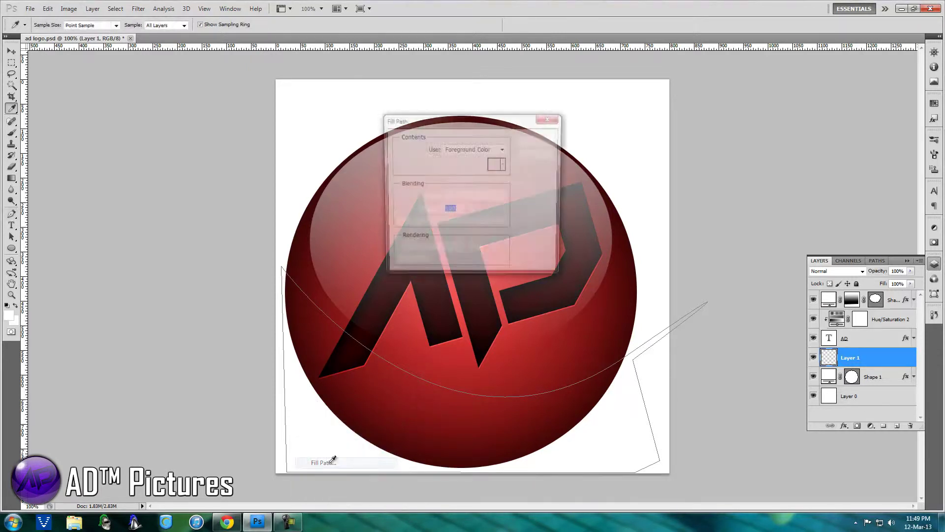
left_click(502, 149)
left_click(452, 238)
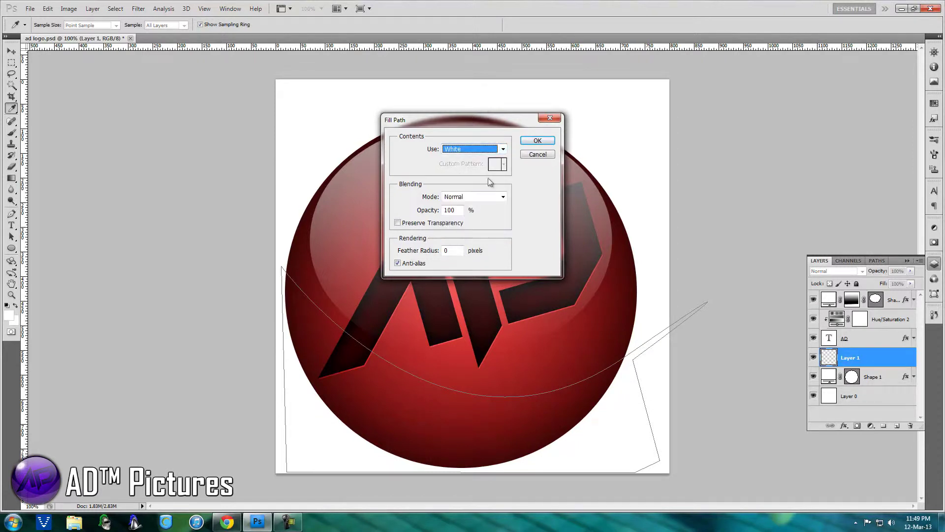
left_click(538, 141)
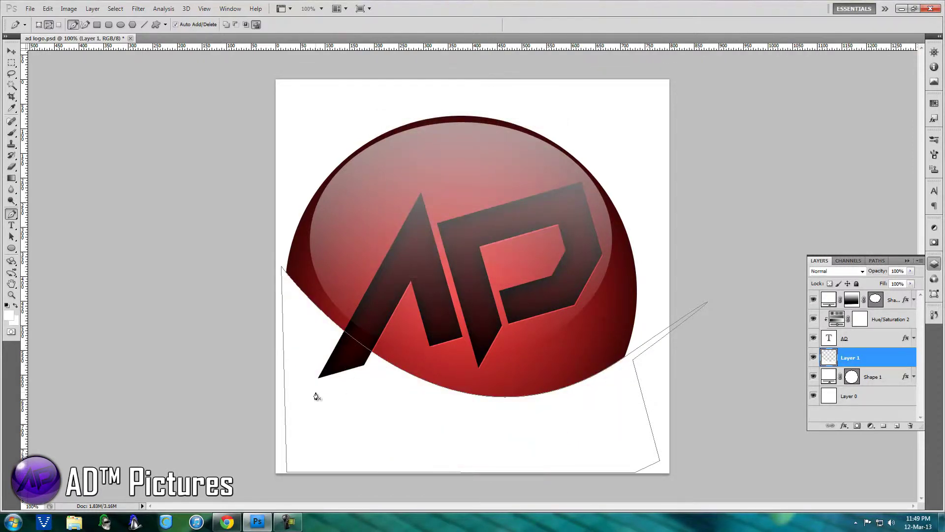
right_click(316, 392)
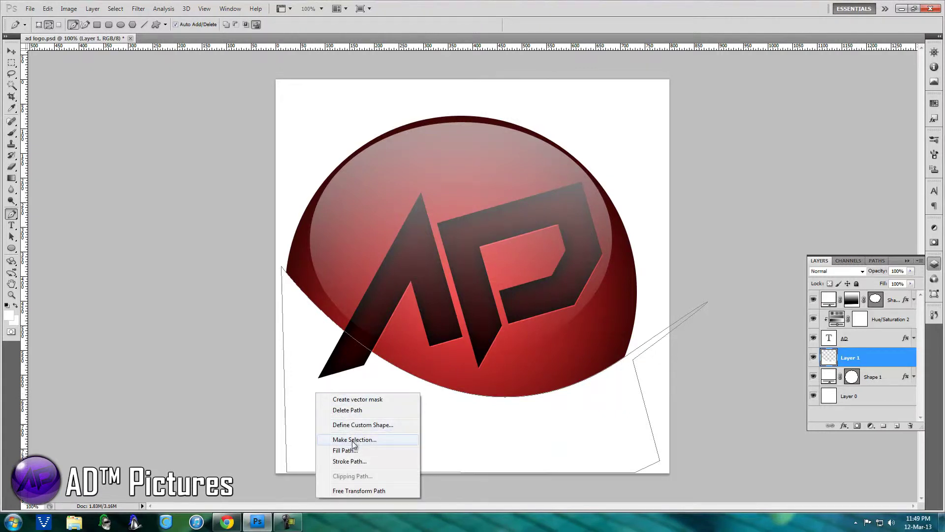
left_click(355, 410)
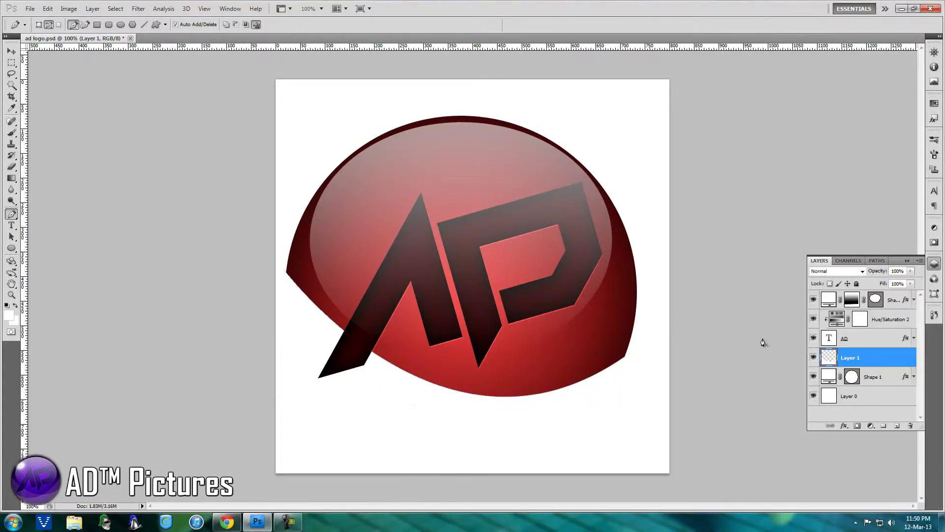
- Lower Layer 1's opacity to 15% for a faint white sheen
left_click_drag(910, 271, 876, 283)
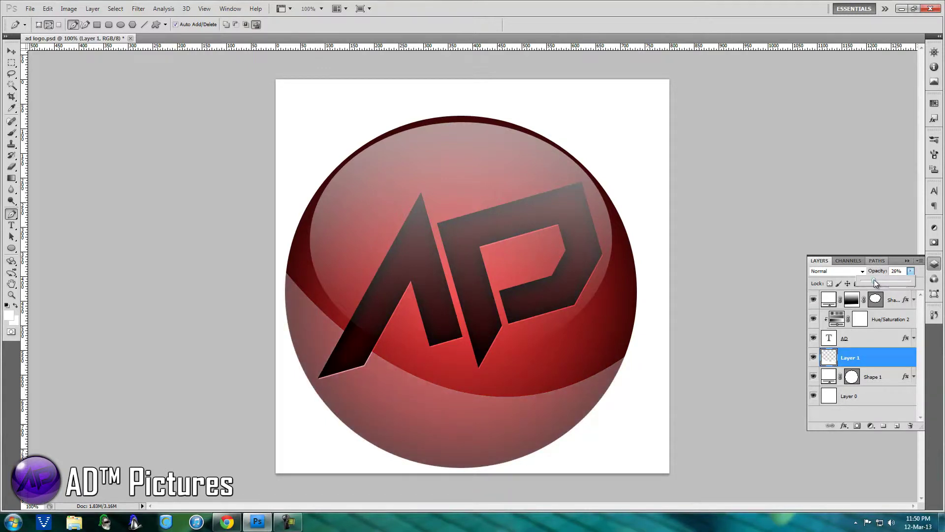
left_click_drag(871, 282, 867, 282)
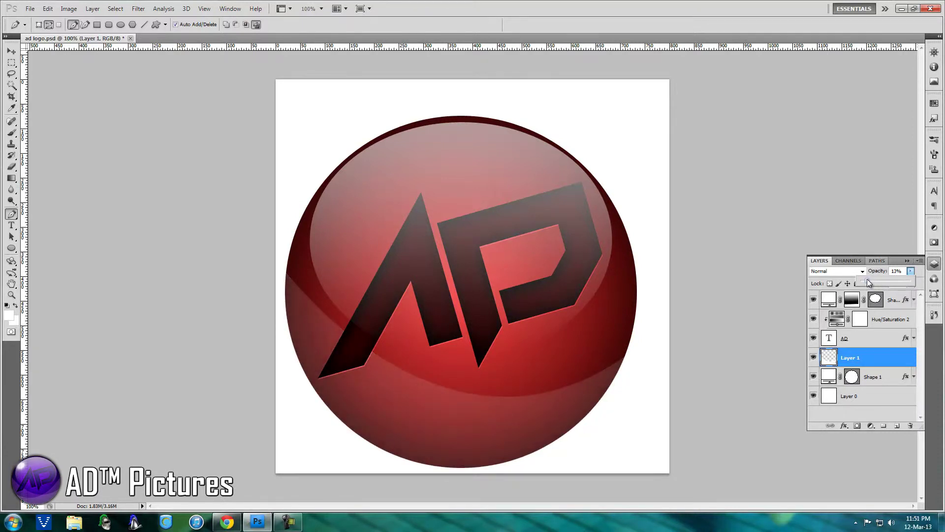
left_click_drag(868, 283, 879, 284)
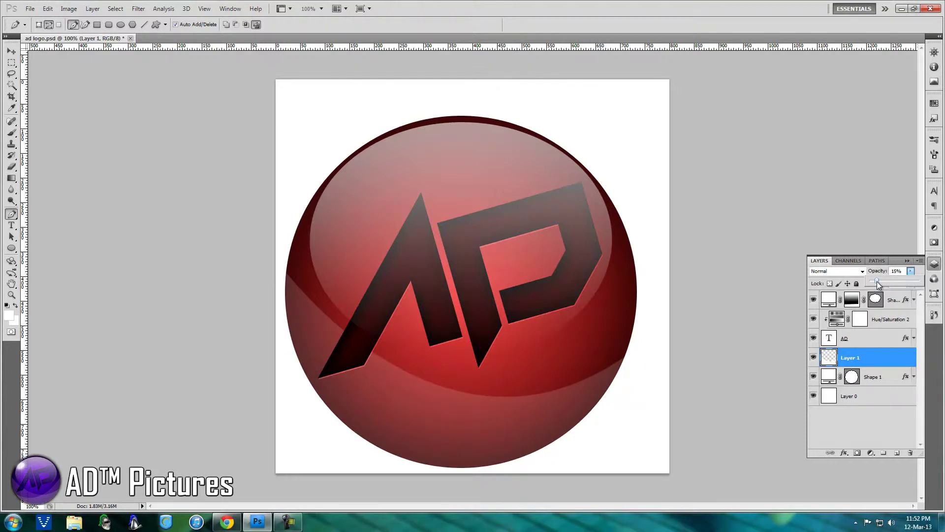
left_click(874, 420)
left_click(855, 359)
right_click(857, 362)
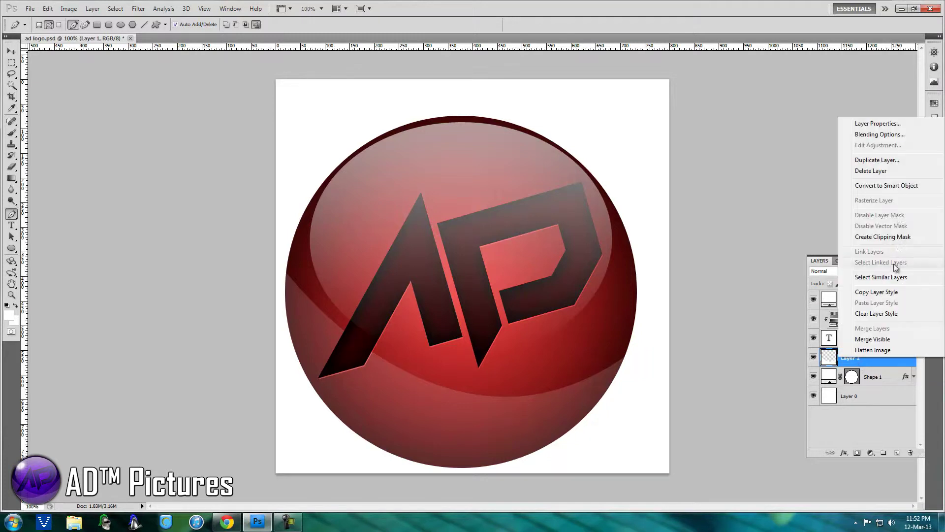
- Duplicate the sheen as Layer 1 copy and flip the copy horizontally
left_click(880, 159)
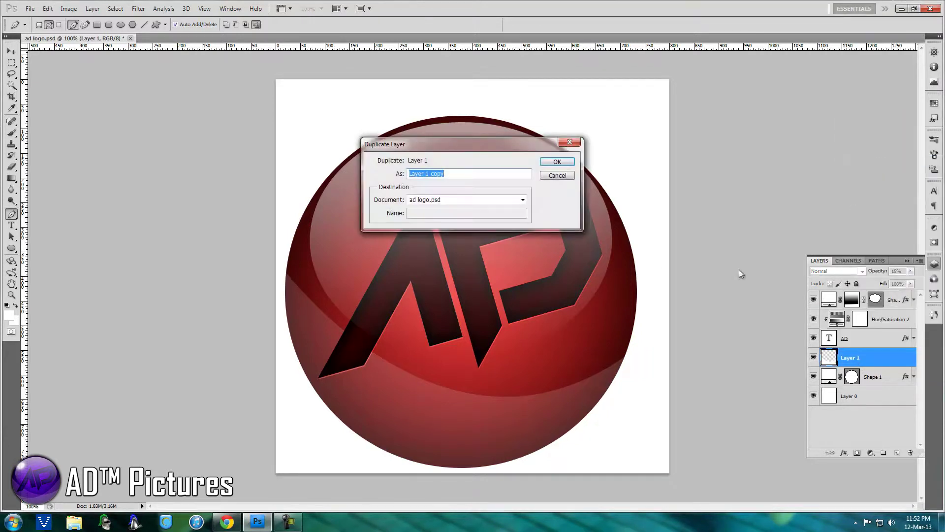
left_click(557, 162)
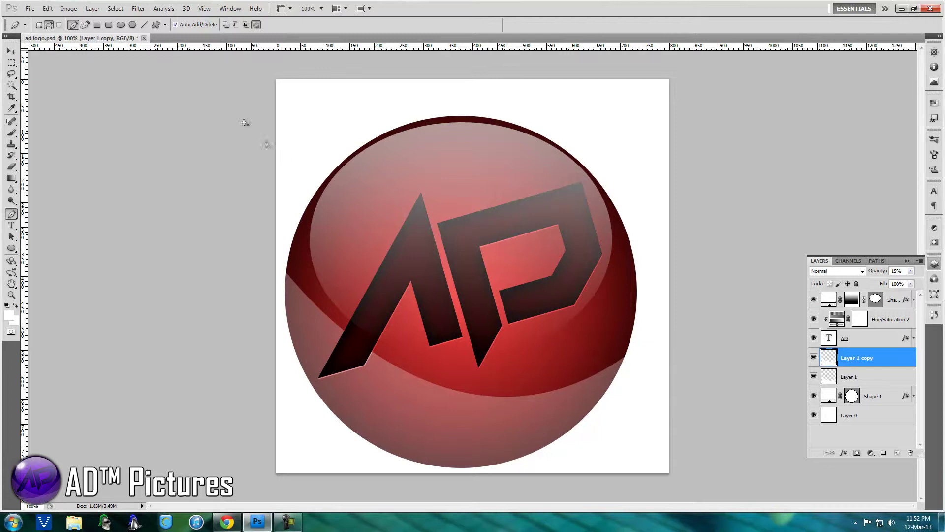
left_click(50, 10)
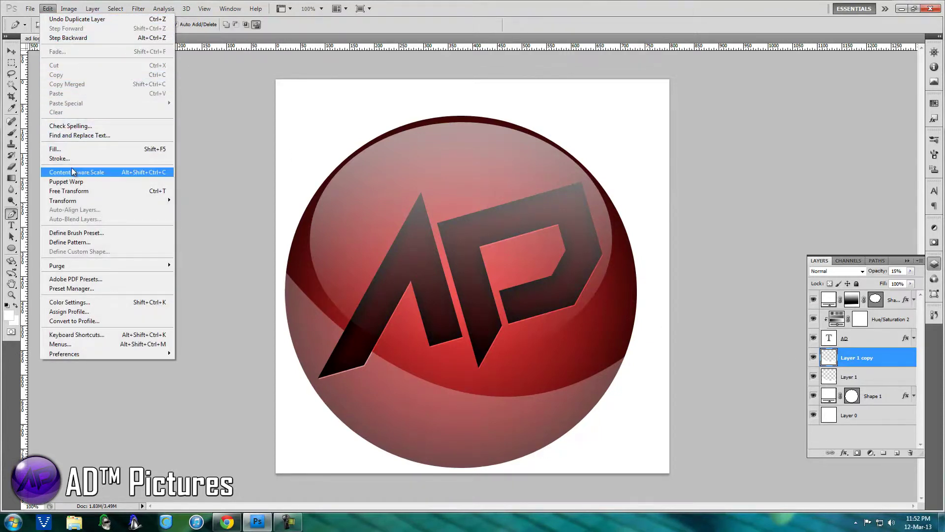
mouse_move(73, 200)
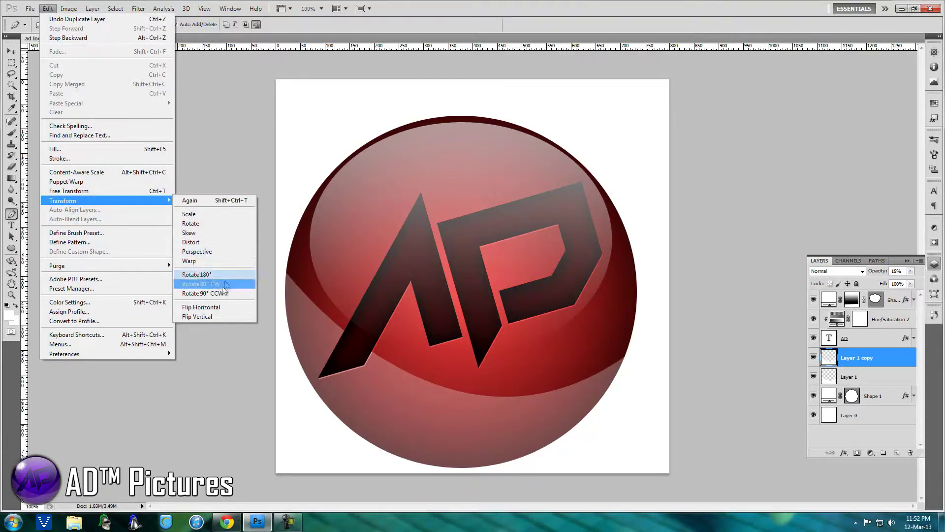
left_click(209, 309)
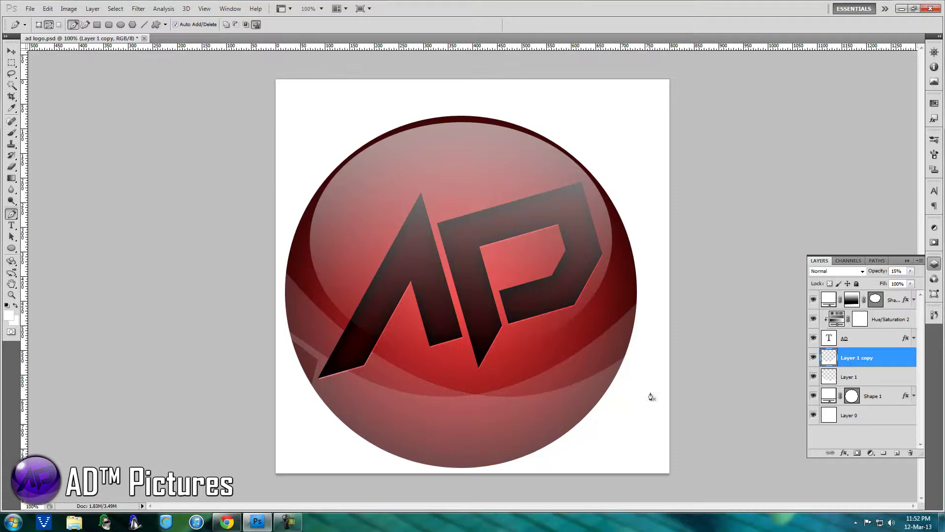
- Rotate Layer 1 copy about -5.8° across the sphere and apply the transform
left_click(10, 50)
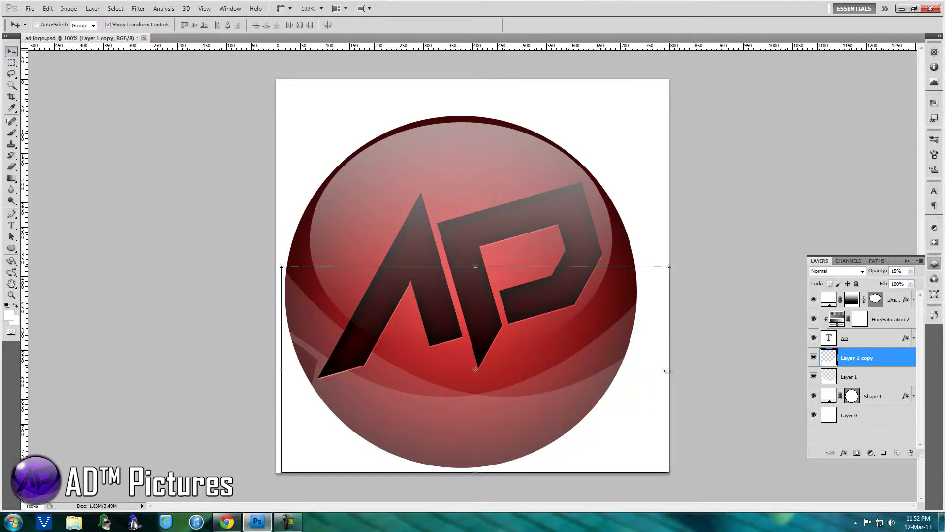
left_click_drag(674, 264, 611, 424)
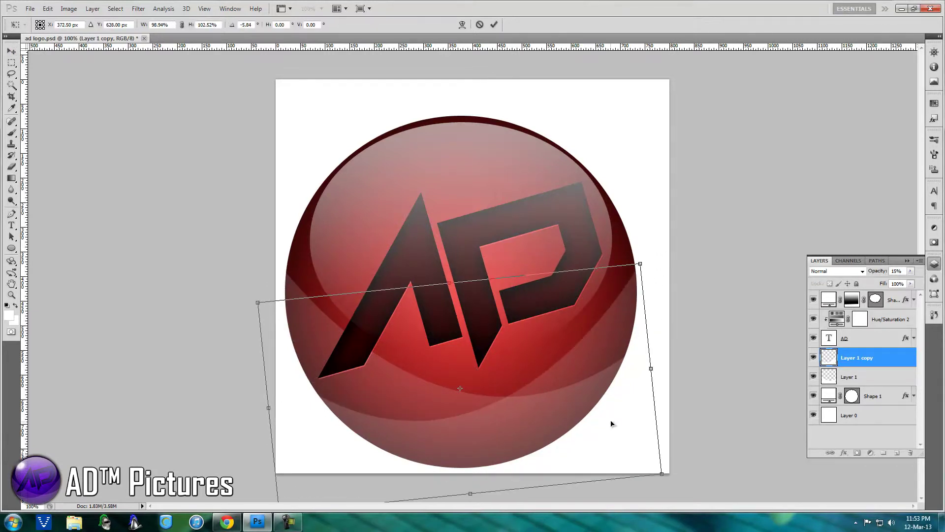
left_click(11, 63)
left_click(415, 193)
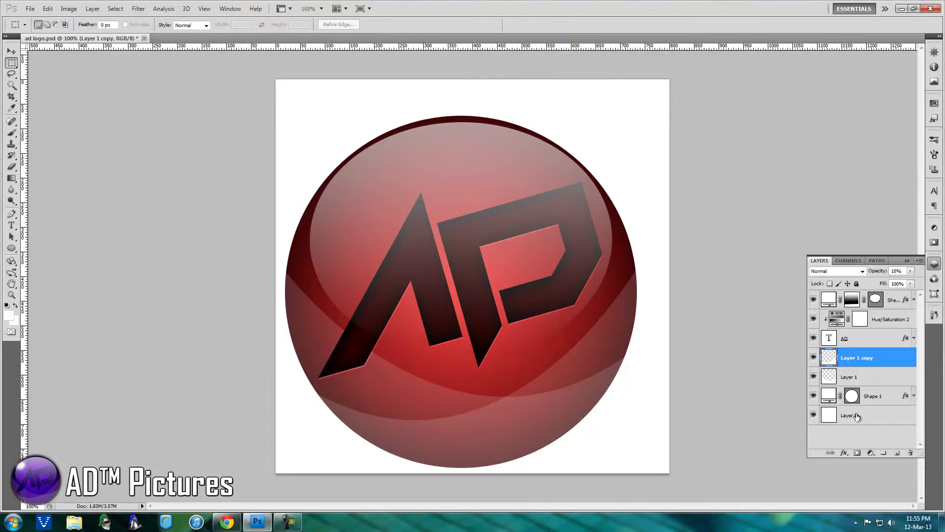
- Select Layer 0, briefly hide and reshow Shape 1, then select the Shape 1 sphere layer
left_click(857, 417)
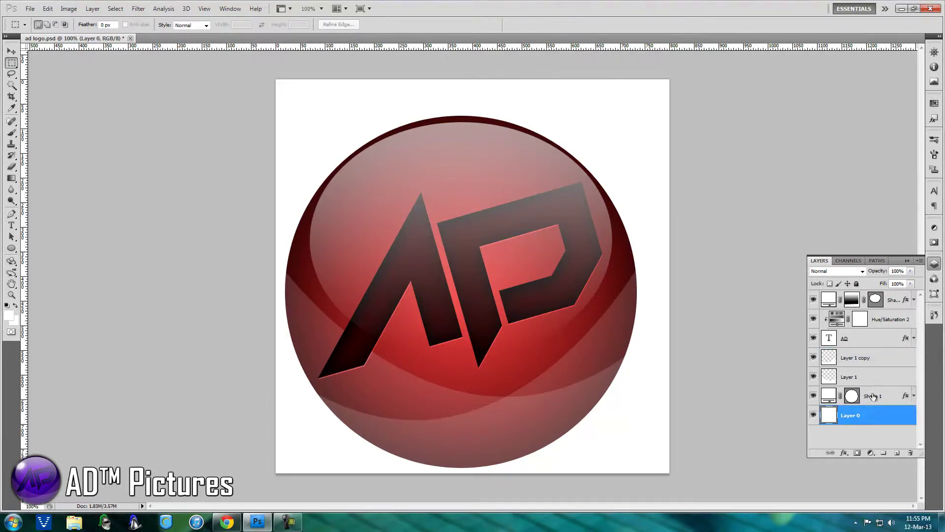
left_click(813, 396)
left_click(814, 395)
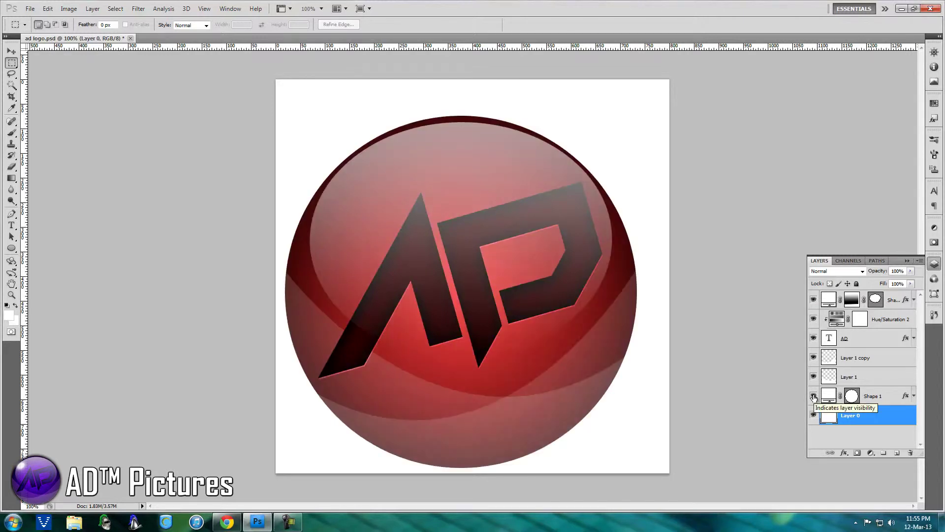
left_click(901, 397)
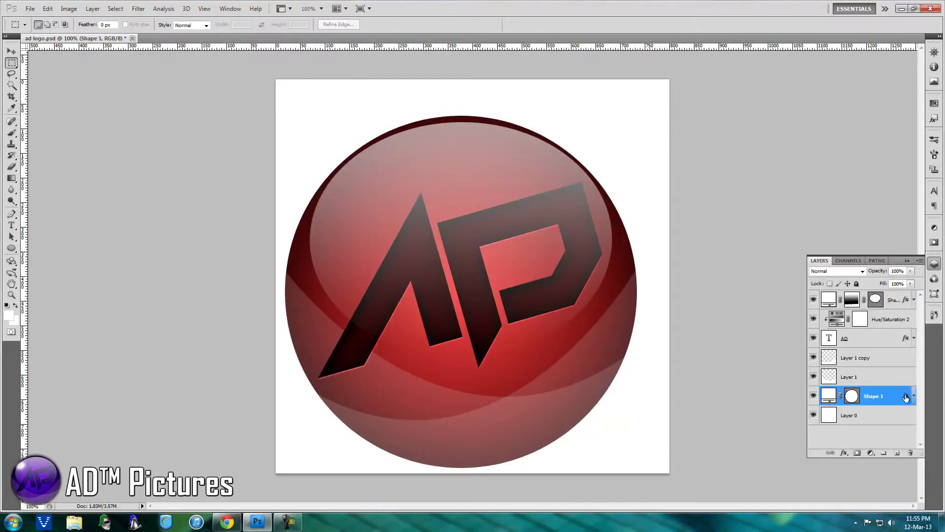
- Give Shape 1 a black Normal-mode Outer Glow about 43 px in size
double_click(906, 397)
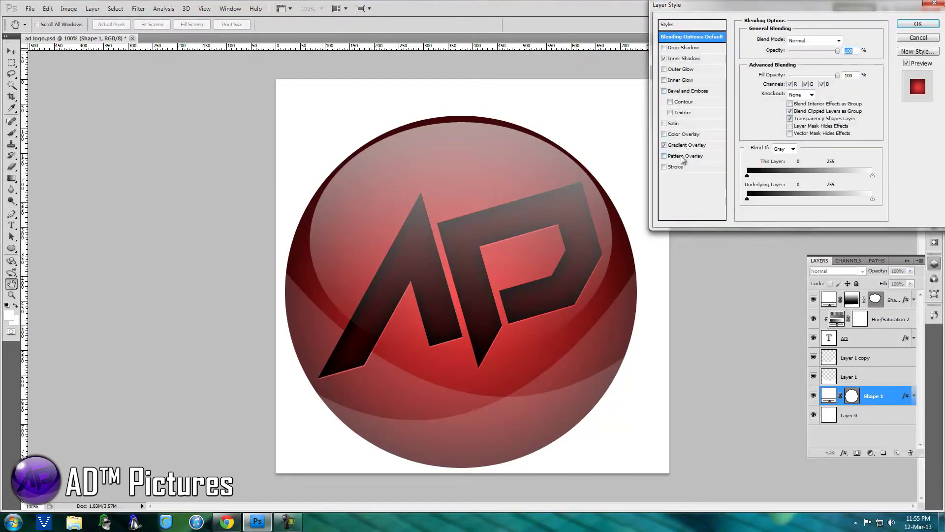
left_click(675, 70)
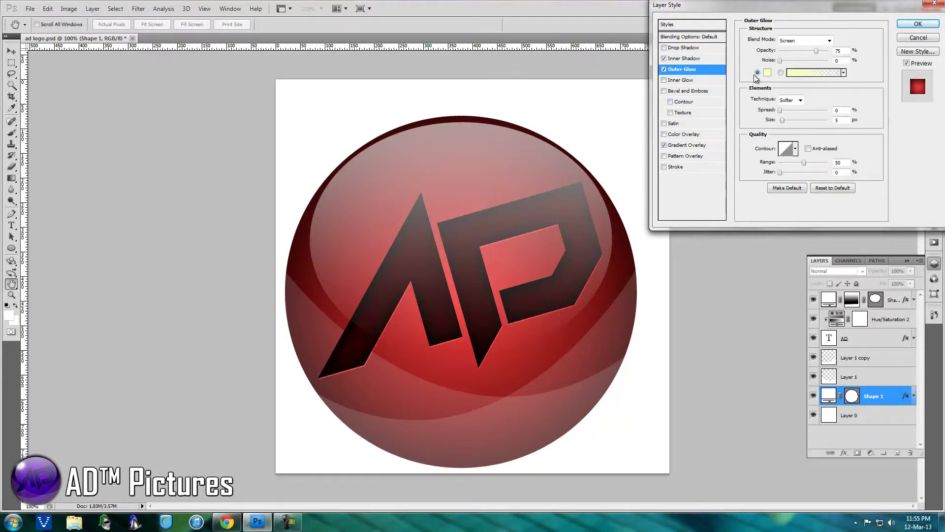
left_click(807, 41)
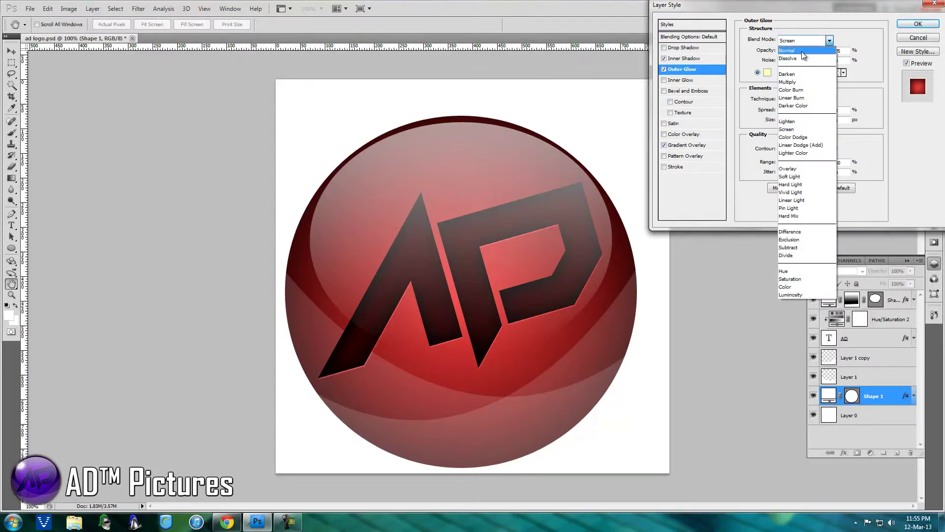
left_click(801, 51)
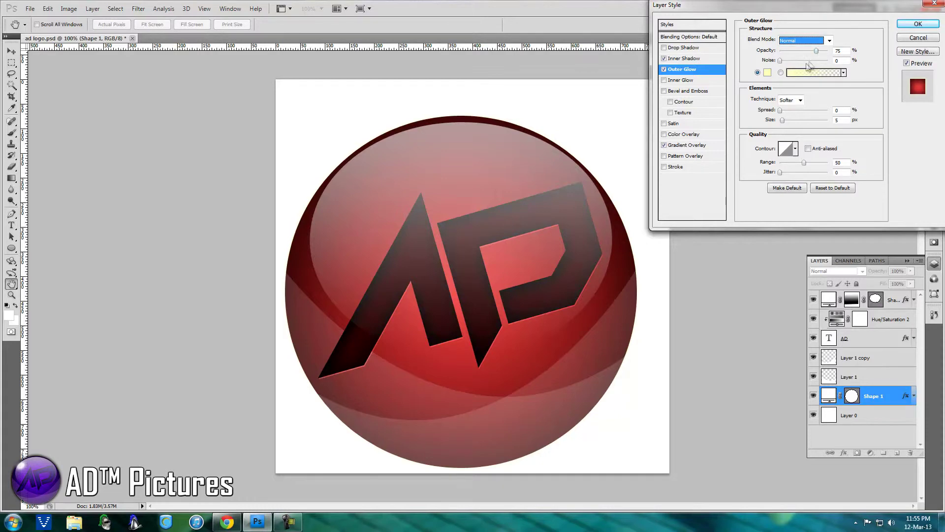
left_click(768, 74)
left_click(788, 332)
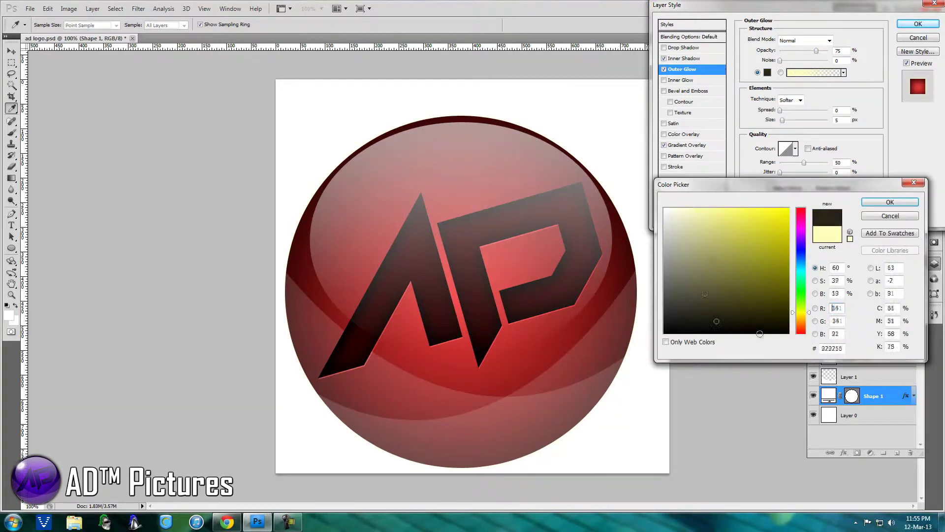
left_click(887, 205)
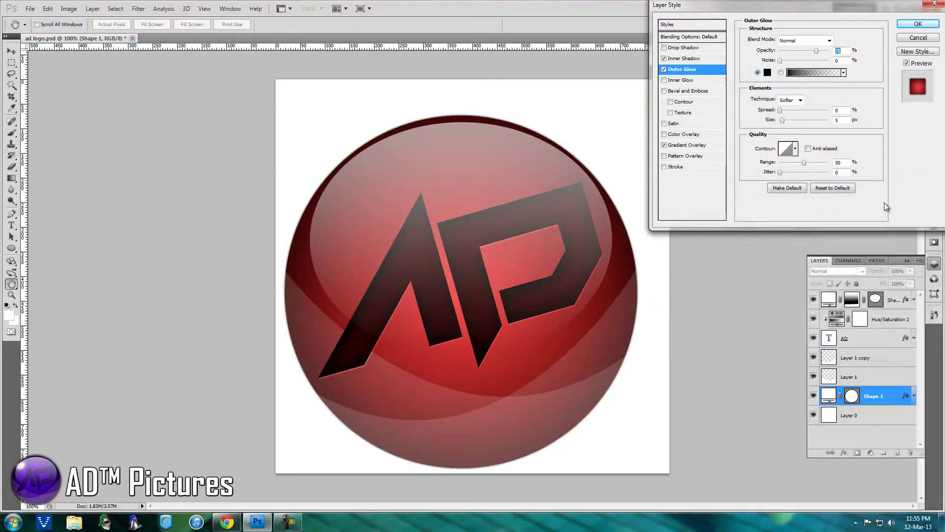
left_click_drag(782, 120, 790, 121)
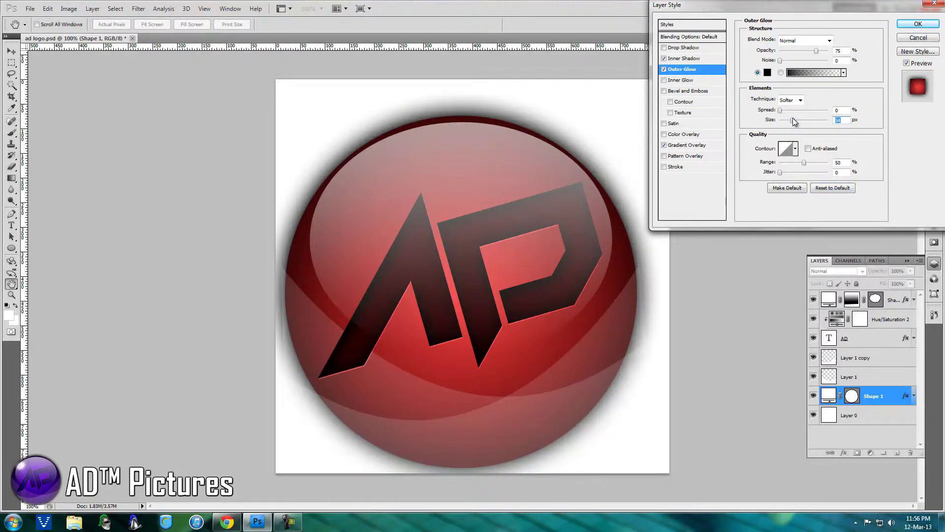
left_click(914, 25)
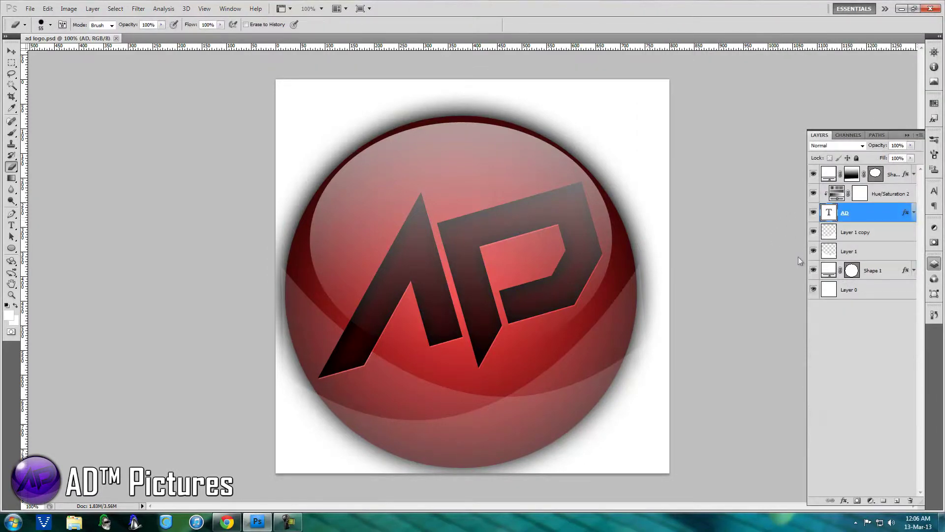
- Create a new Overlay-mode layer and draw a curved swoosh path across the upper sphere
left_click(897, 500)
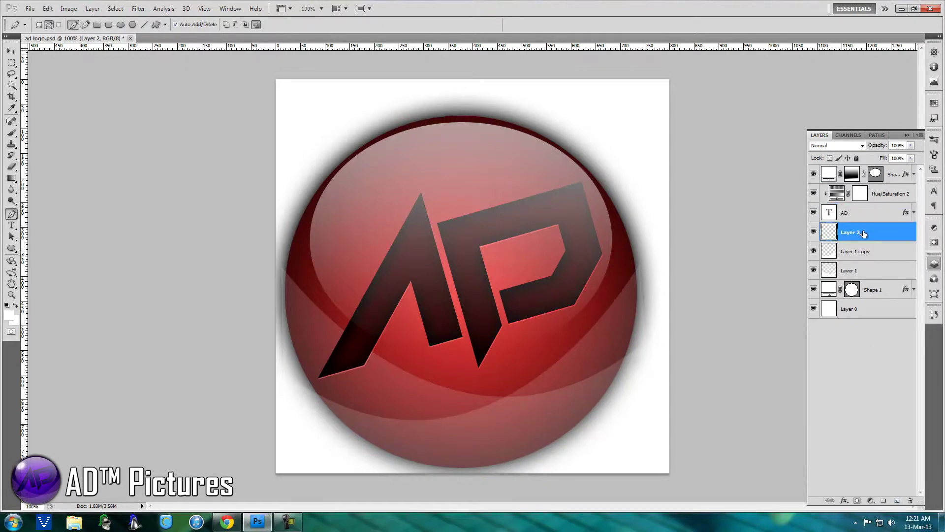
left_click(862, 146)
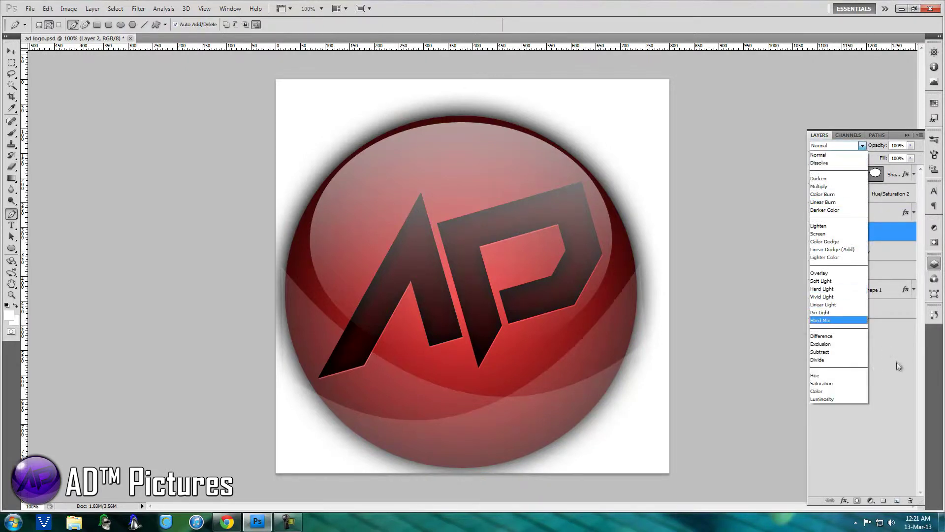
left_click(825, 273)
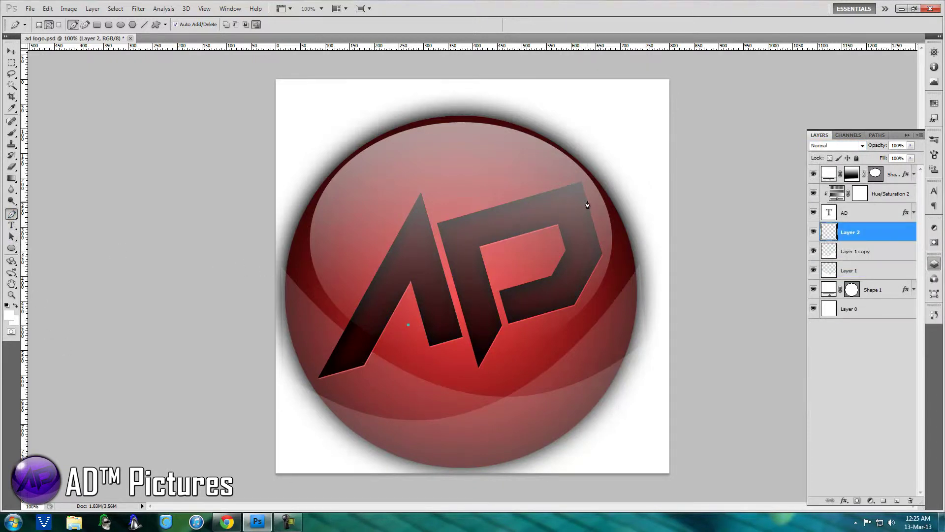
left_click_drag(593, 206, 734, 165)
left_click_drag(501, 144, 486, 143)
left_click_drag(327, 250, 323, 296)
left_click_drag(408, 324, 441, 331)
- Fill the swoosh path with white, delete the path, and set the layer to 20% opacity in Overlay
right_click(448, 253)
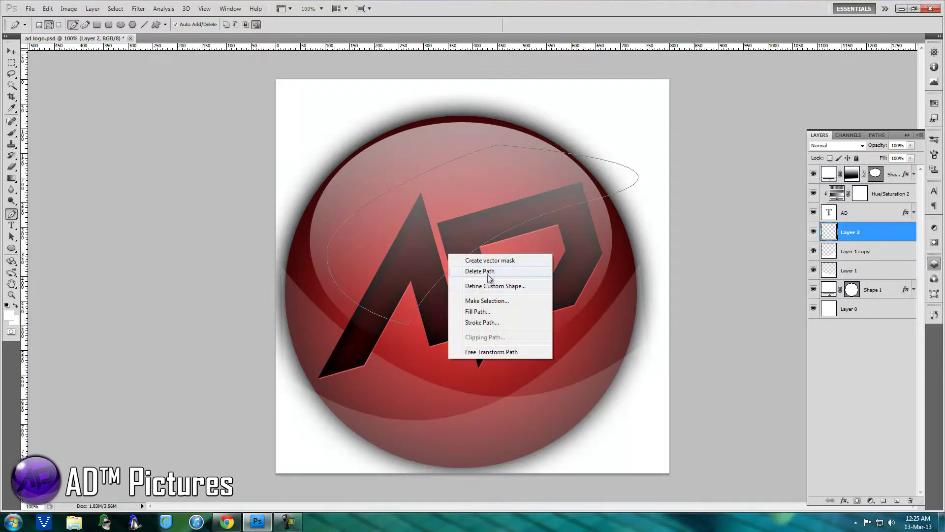
left_click(480, 312)
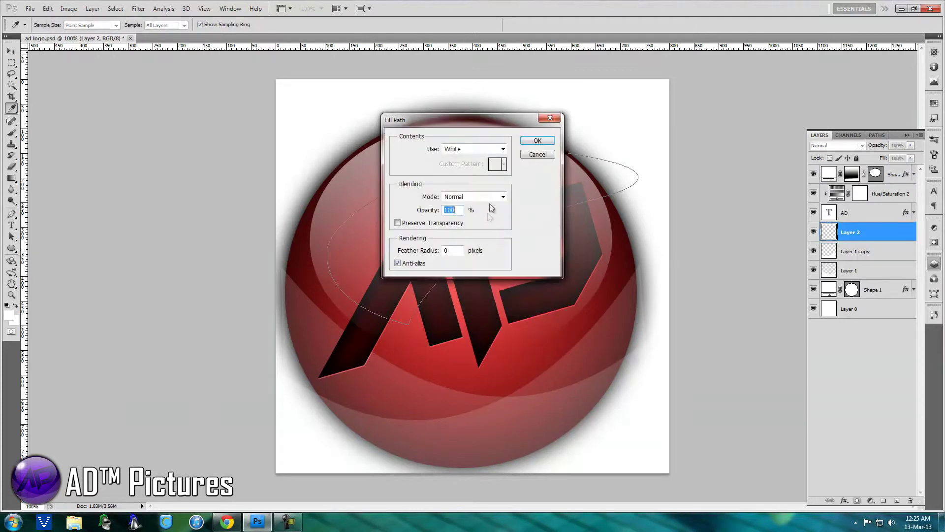
left_click(537, 142)
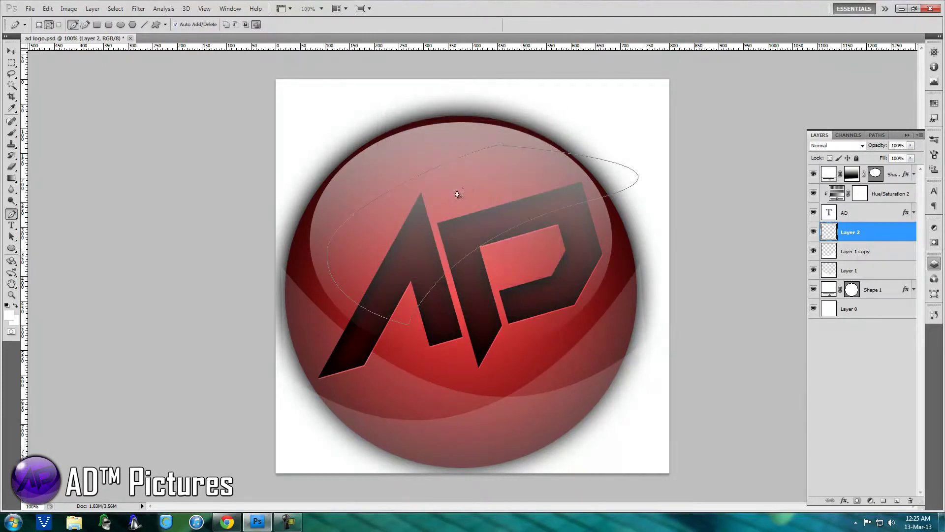
right_click(457, 191)
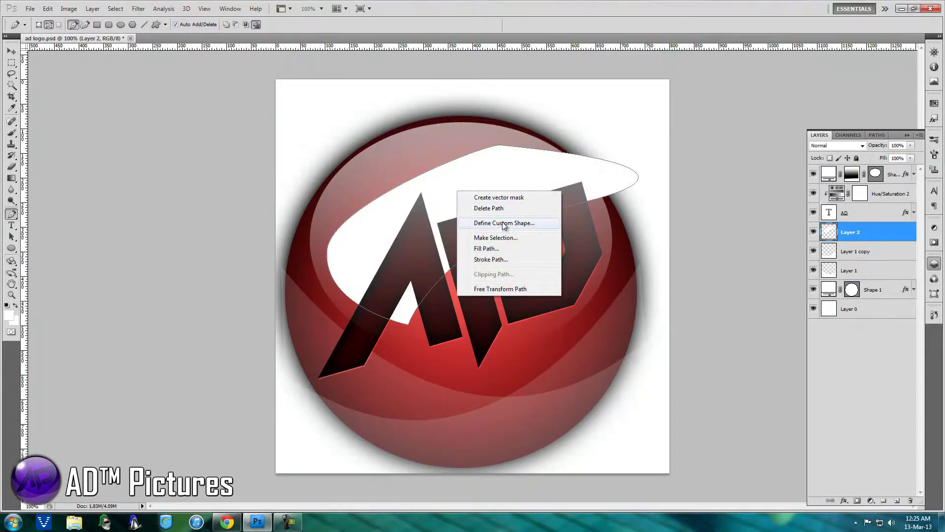
left_click(494, 209)
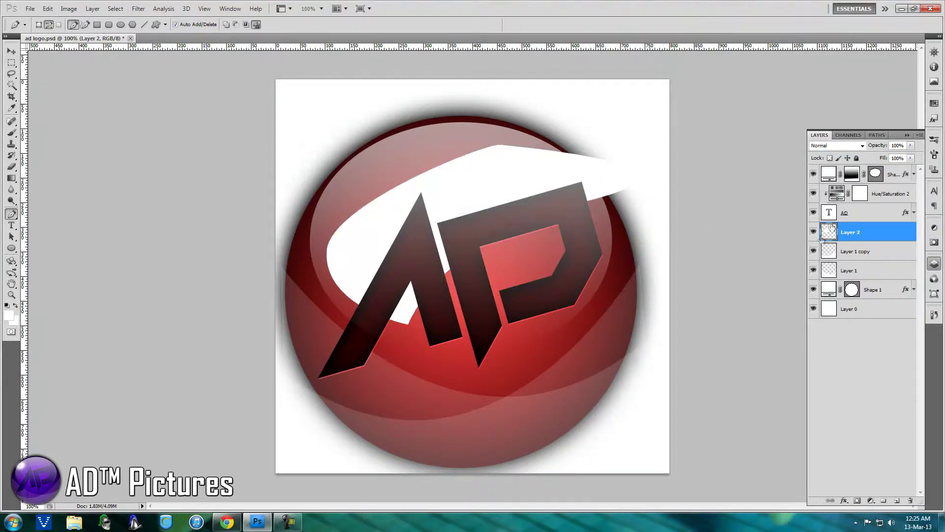
key("2")
left_click(862, 146)
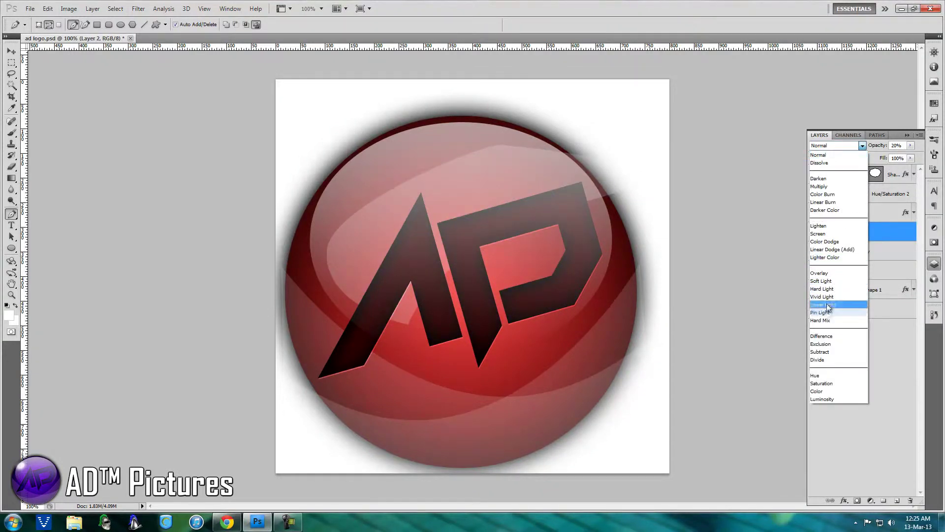
left_click(827, 274)
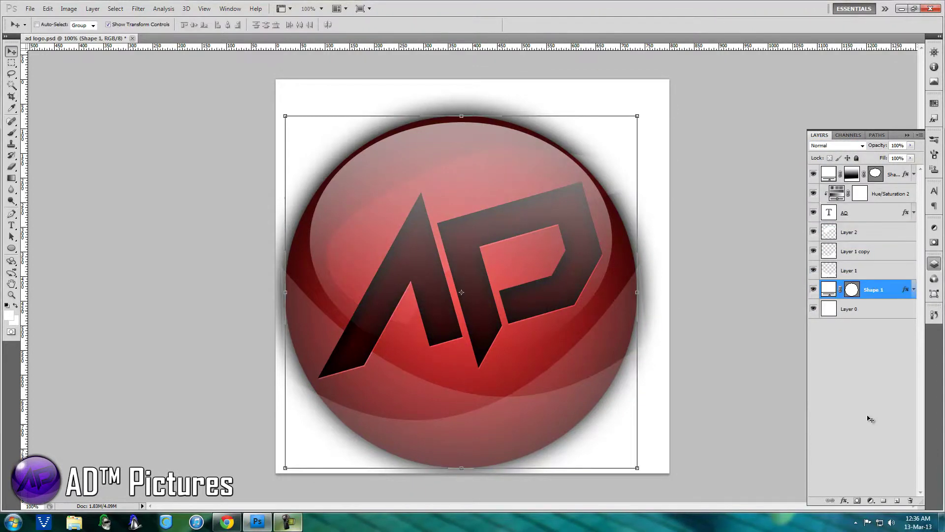
- On a new layer, stamp the 192 starburst brush at 750 px once behind the AD letters
left_click(895, 501)
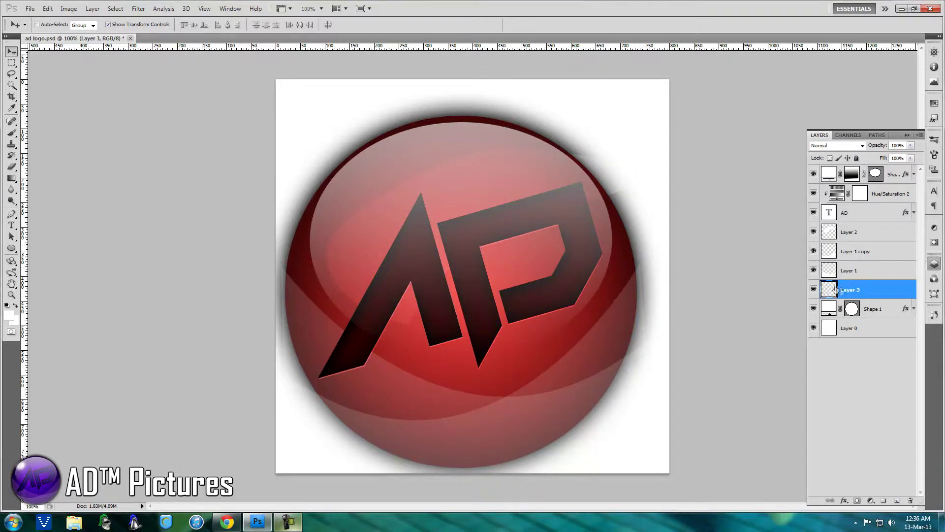
left_click(12, 133)
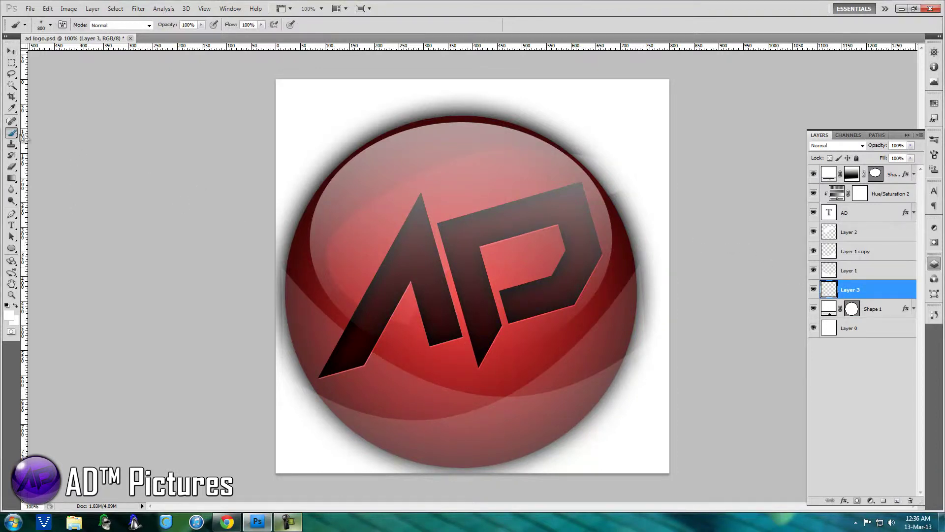
right_click(421, 216)
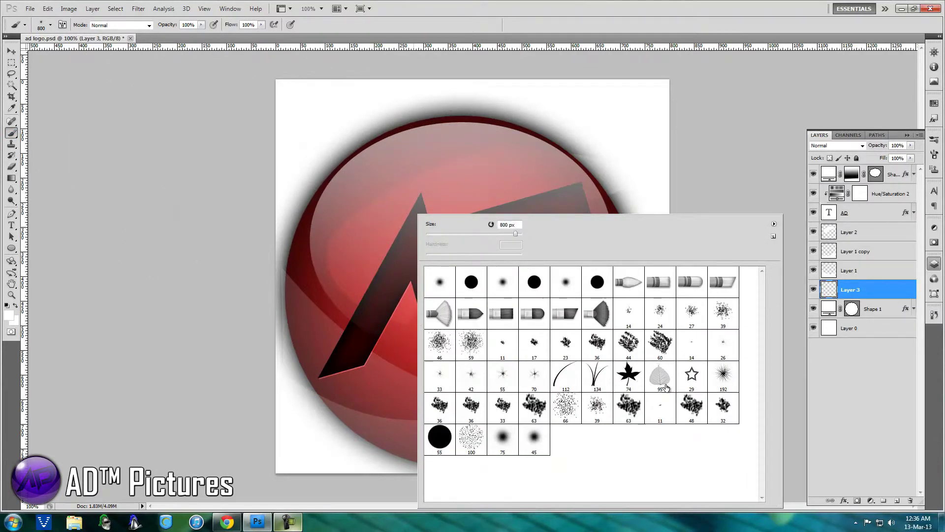
left_click(722, 378)
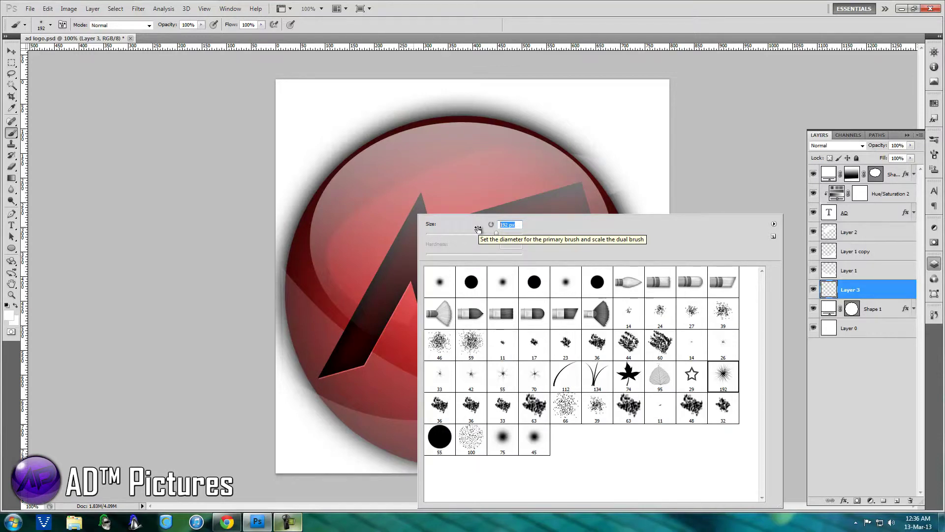
type("750")
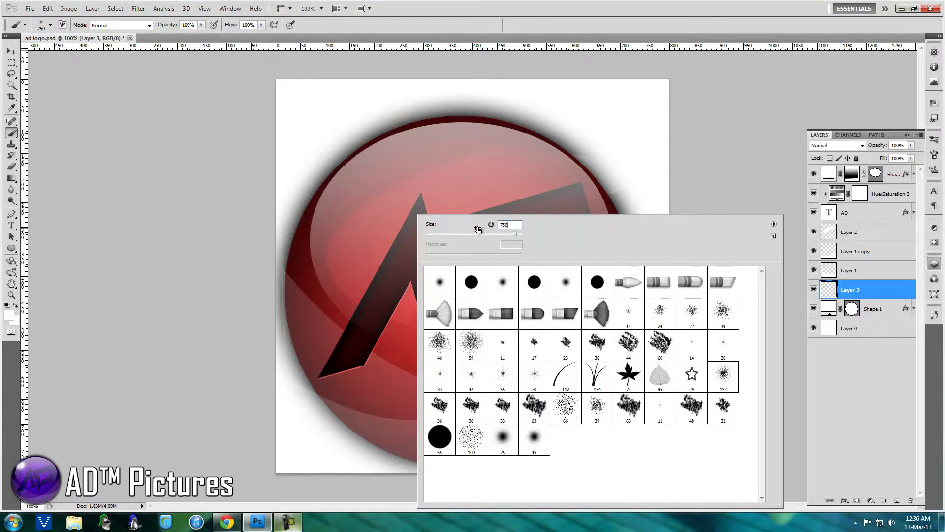
left_click(640, 148)
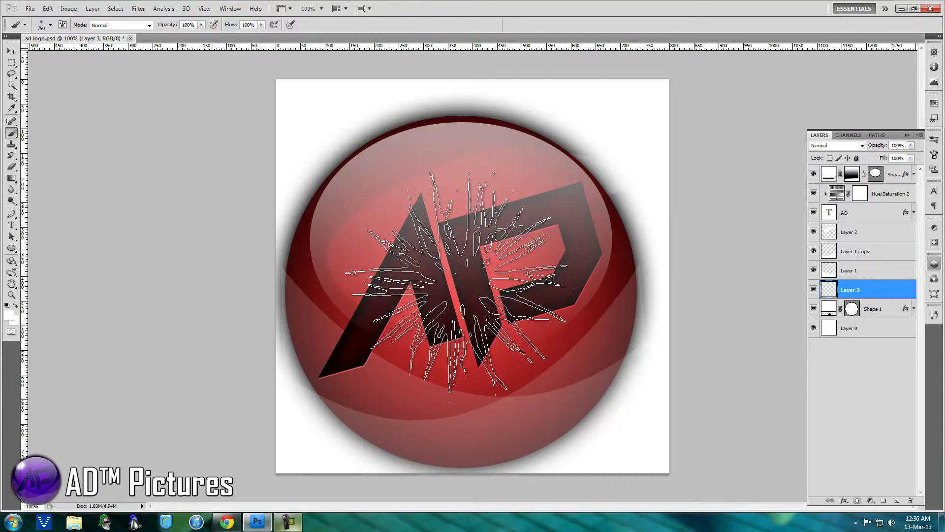
left_click(457, 280)
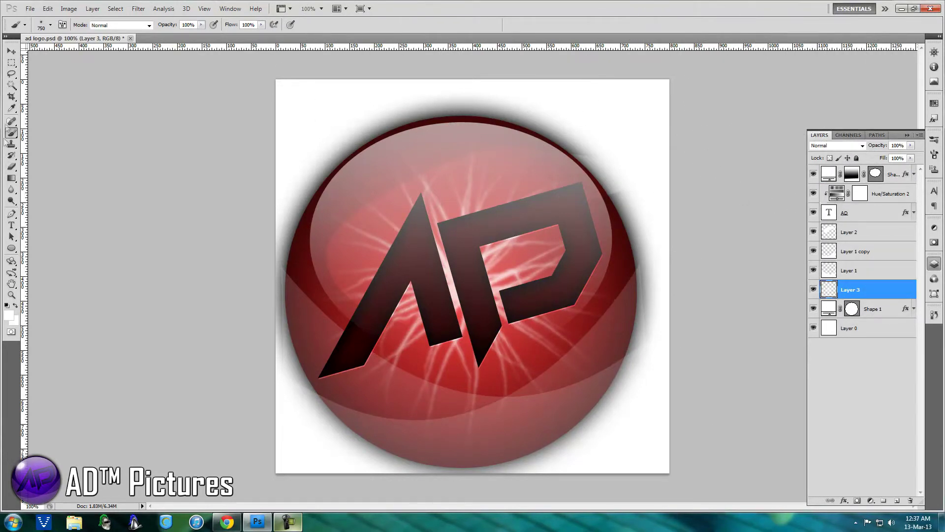
left_click(12, 52)
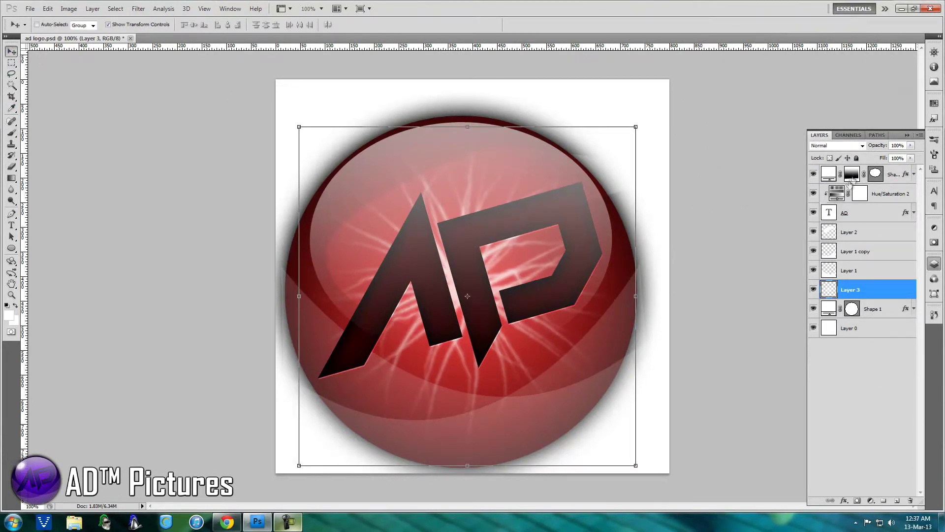
- Set Layer 3 to Overlay blend mode at 85% opacity
left_click(863, 146)
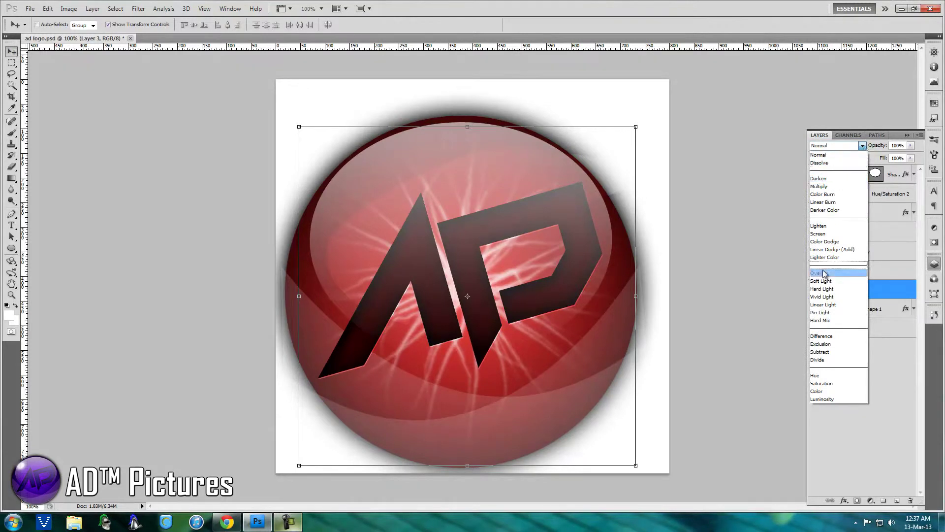
left_click(826, 274)
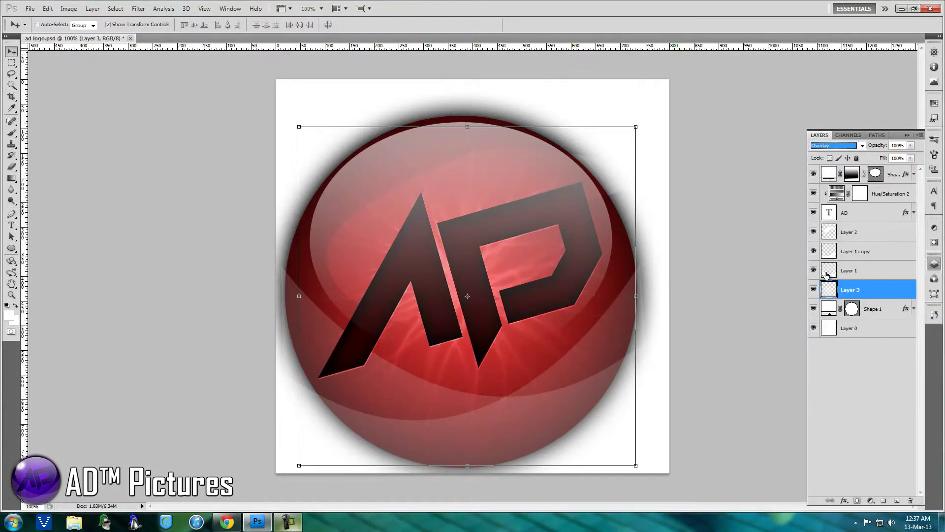
left_click(911, 146)
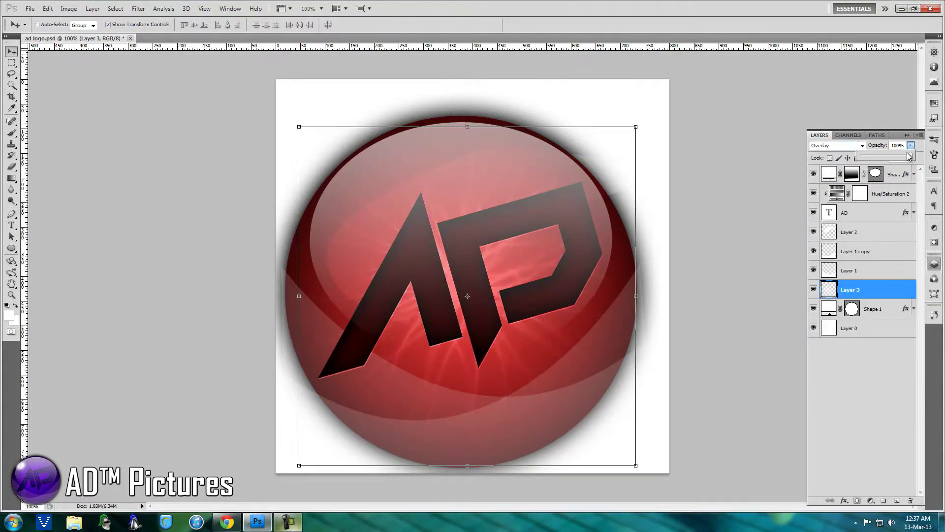
left_click(909, 153)
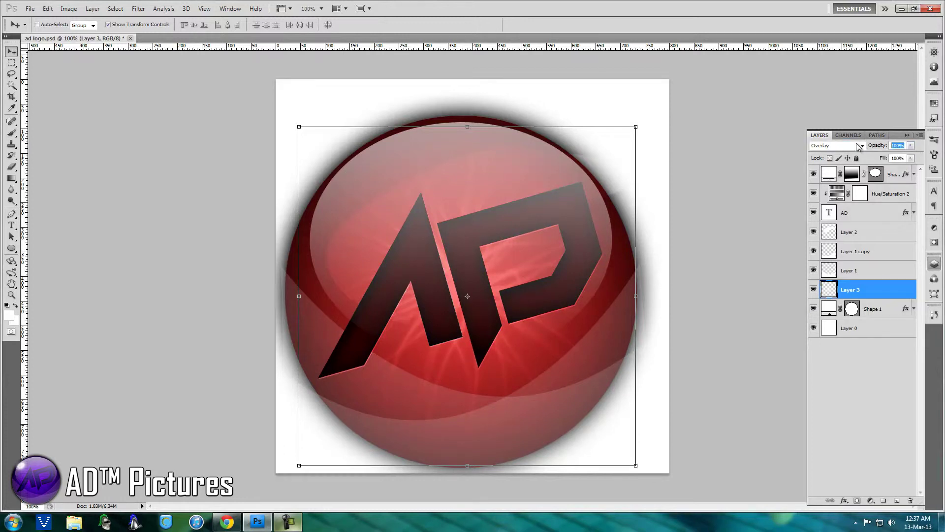
type("85")
key("Return")
- Scale the light rays on Layer 3 to about 106% and shift them left and down
left_click(889, 374)
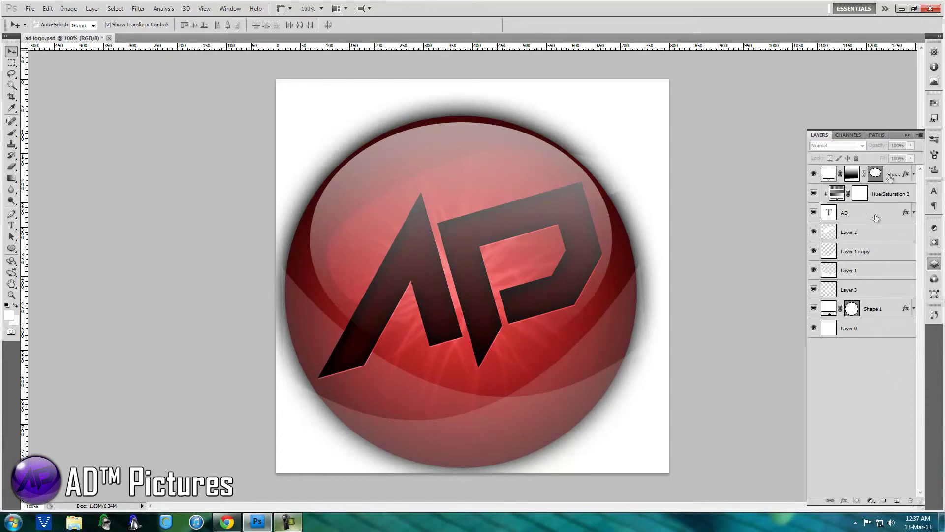
left_click(857, 290)
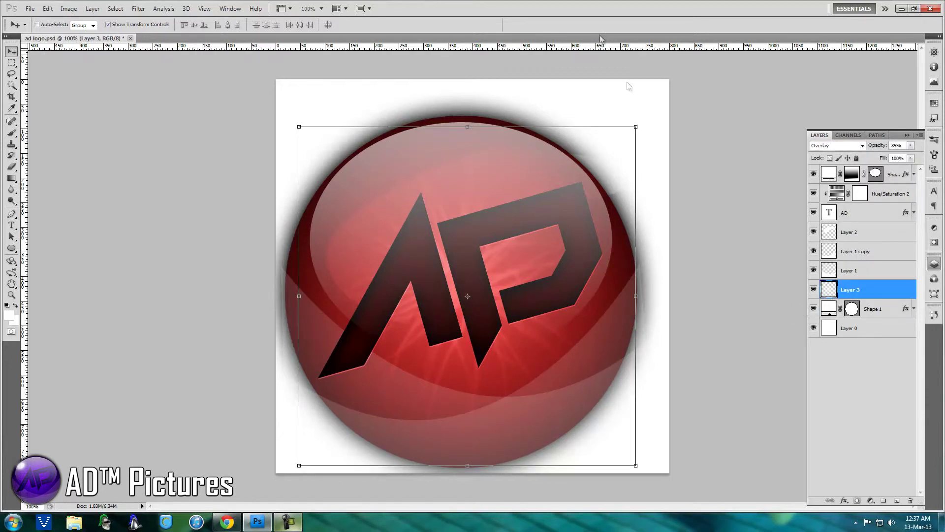
left_click_drag(635, 127, 657, 104)
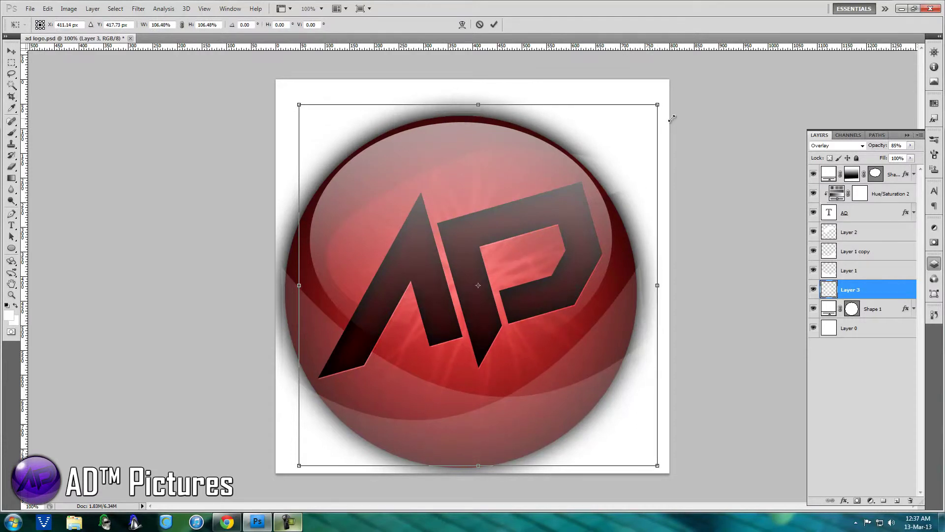
left_click_drag(510, 356, 491, 370)
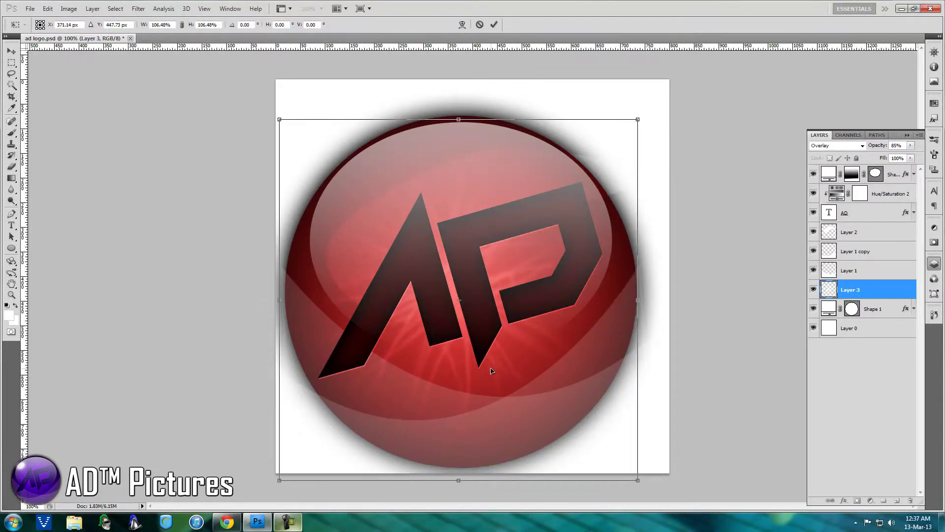
key("v")
left_click(409, 199)
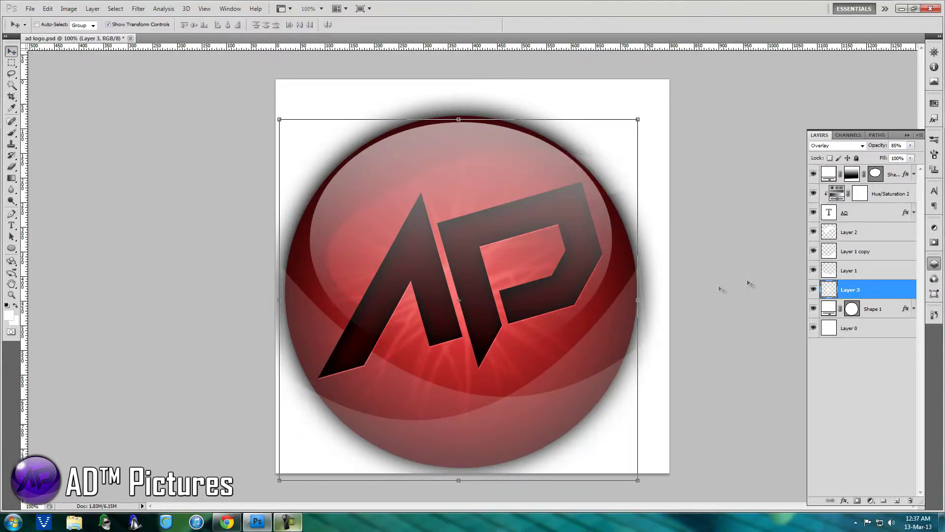
- Open Layer 3's Bevel and Emboss settings, then cancel without applying any style
double_click(904, 290)
left_click(679, 92)
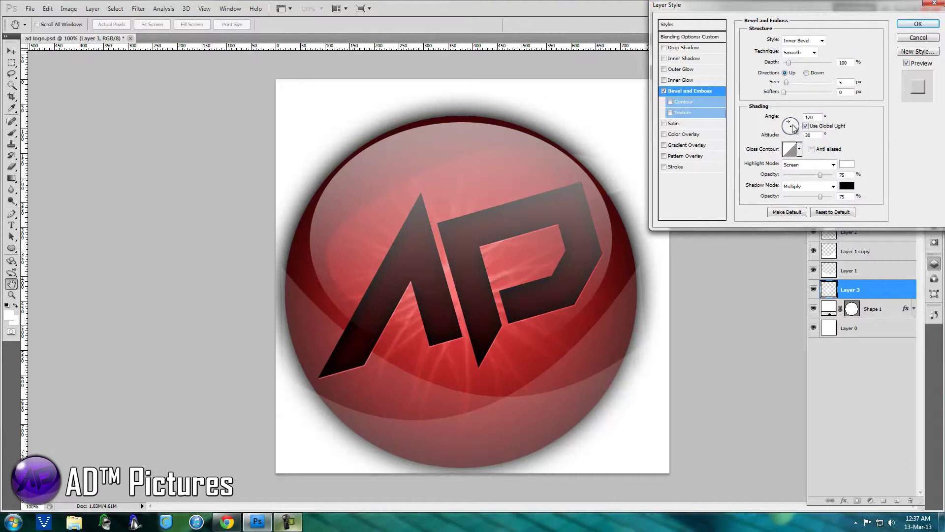
left_click(916, 38)
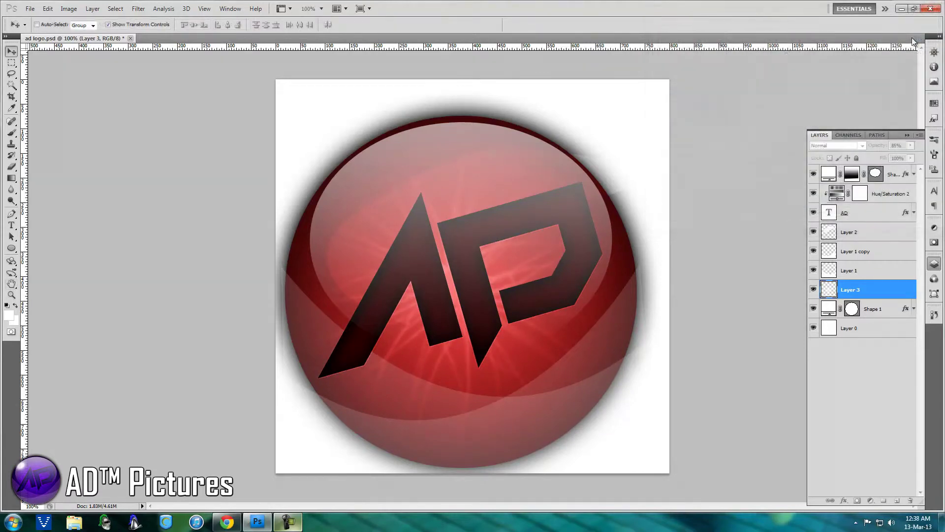
left_click(905, 309)
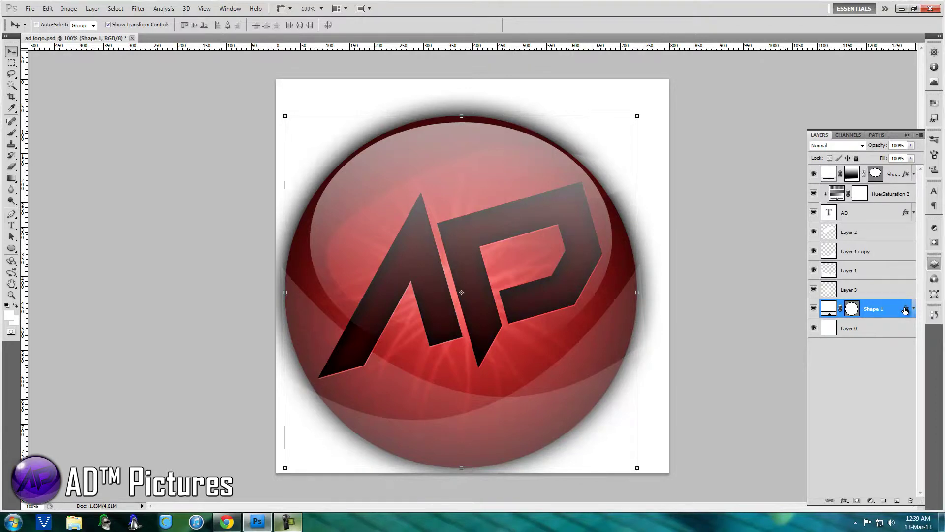
- Give Shape 1 a Bevel and Emboss with angle -98°, altitude 0°, size 0 px, soften 4 px
double_click(905, 309)
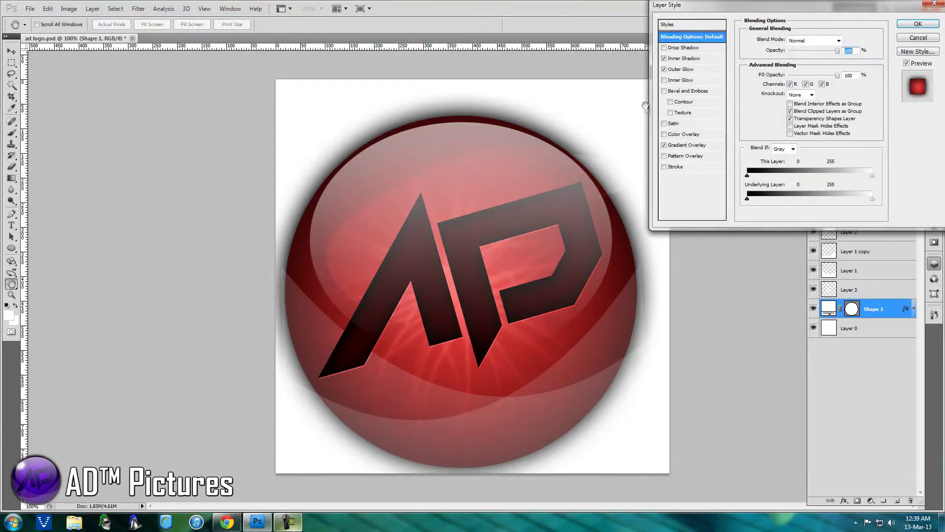
left_click(689, 91)
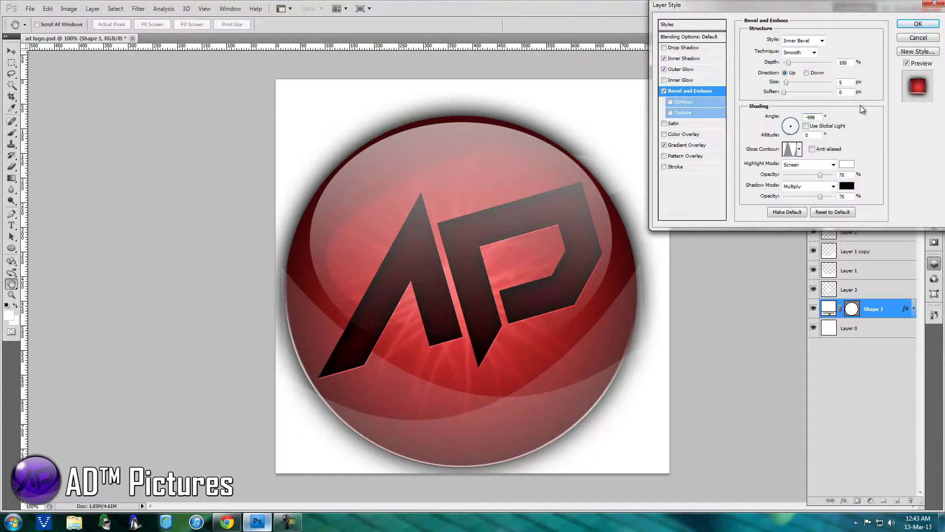
key("BackSpace")
left_click_drag(786, 92, 796, 92)
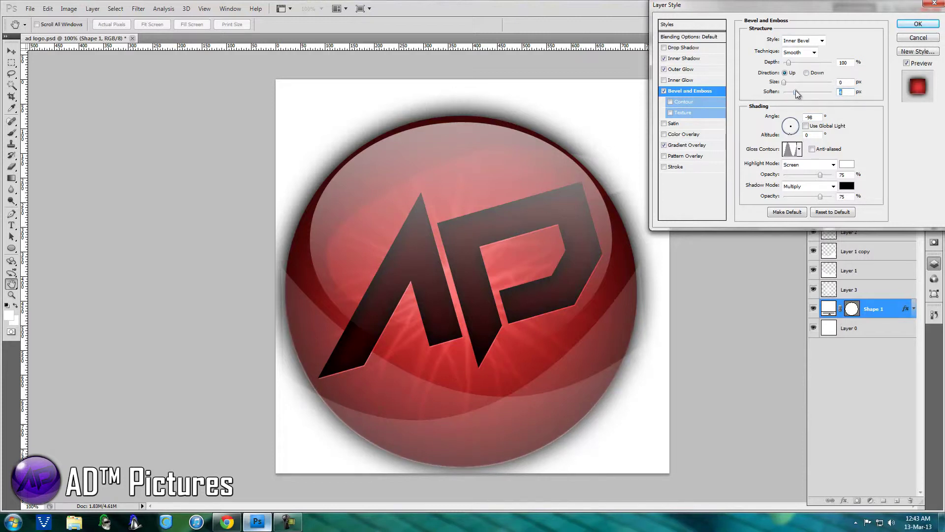
left_click_drag(796, 93, 825, 94)
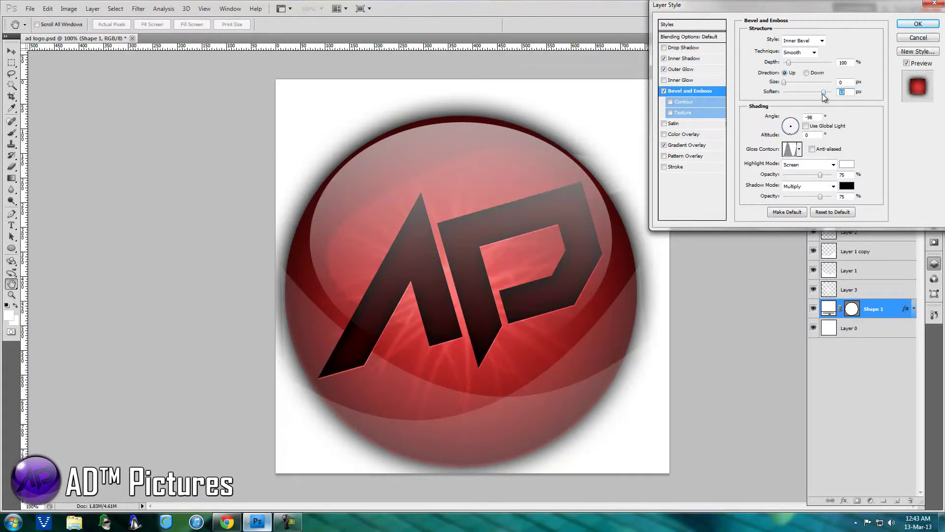
left_click_drag(823, 93, 798, 95)
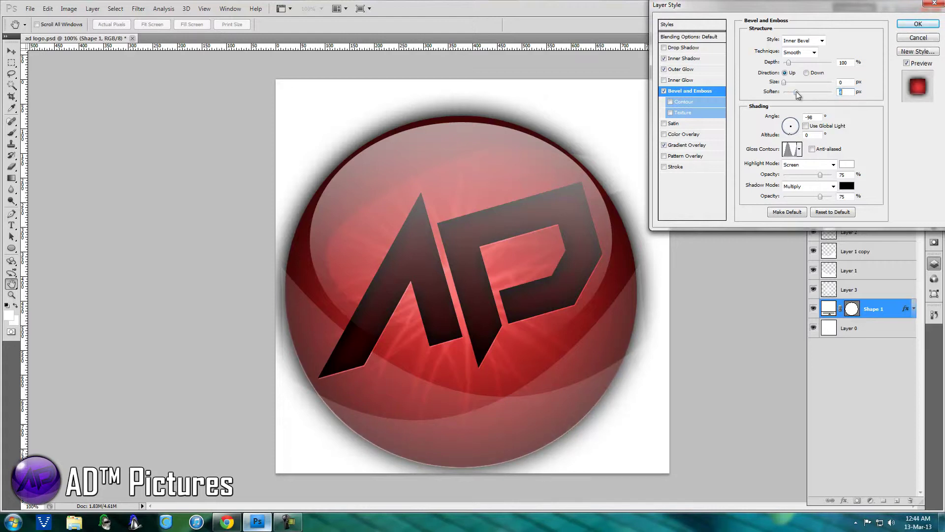
left_click(918, 24)
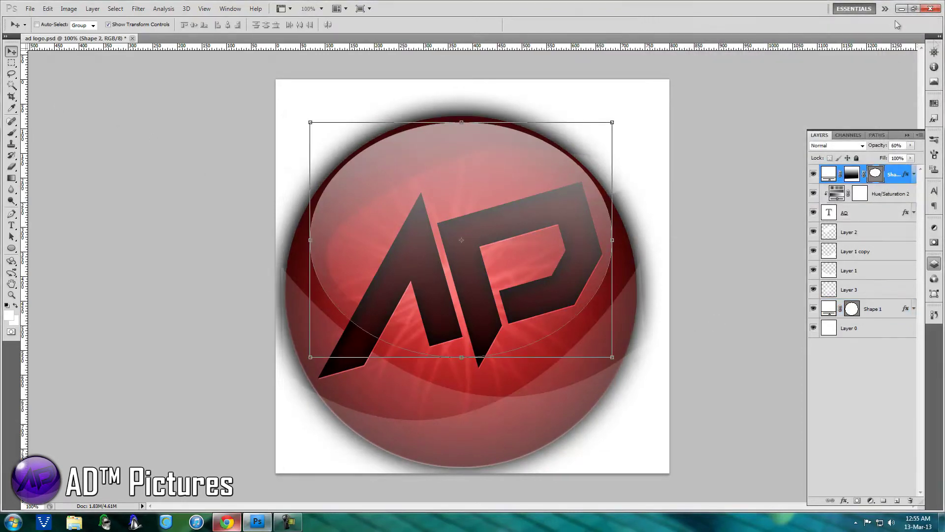
- Add a new top layer and draw a small white (ffffff) ellipse on the orb's upper left
left_click(897, 500)
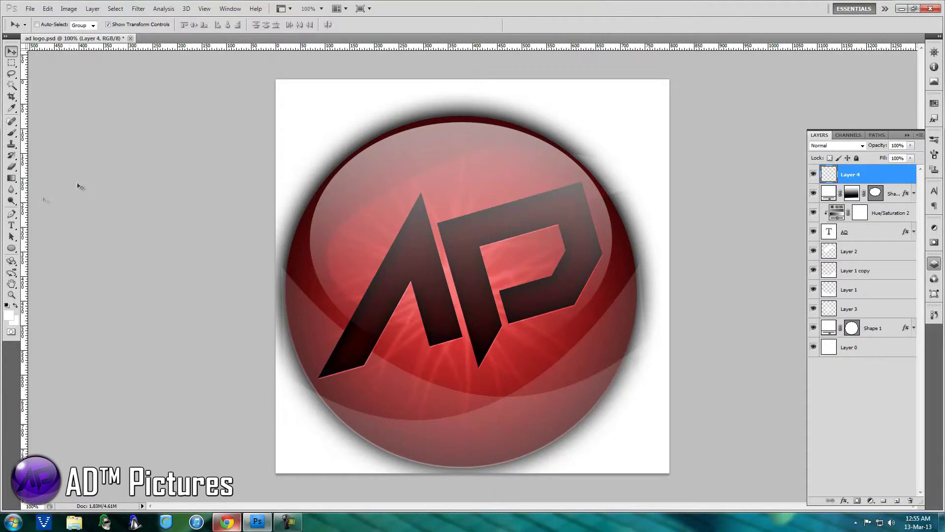
left_click_drag(11, 248, 42, 267)
left_click(296, 25)
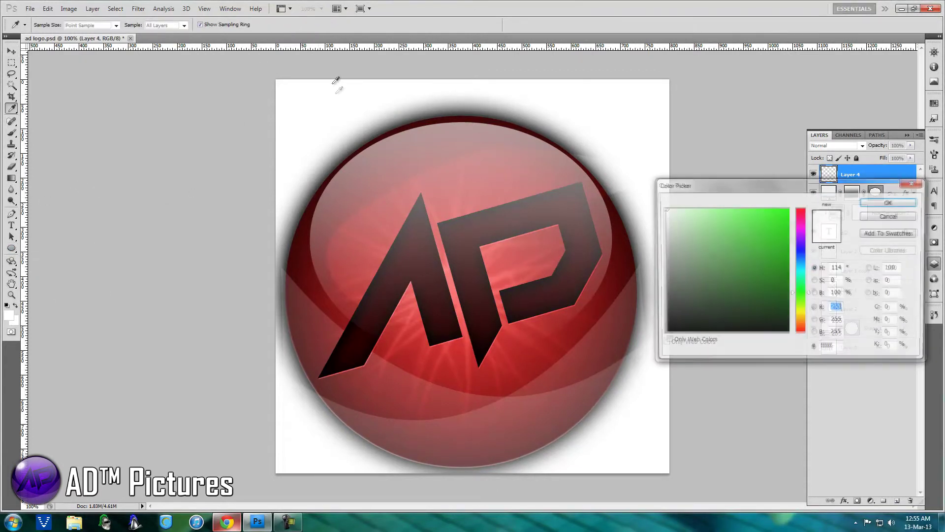
left_click(675, 227)
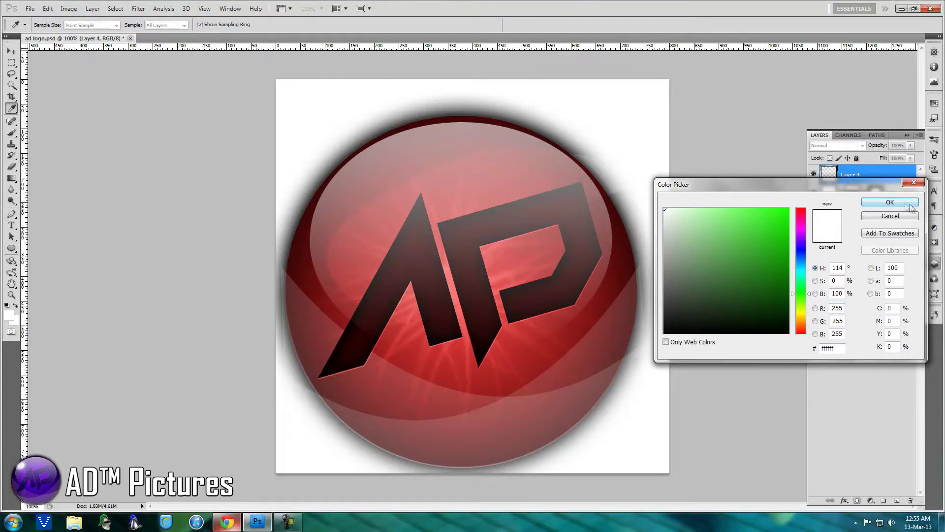
left_click(891, 202)
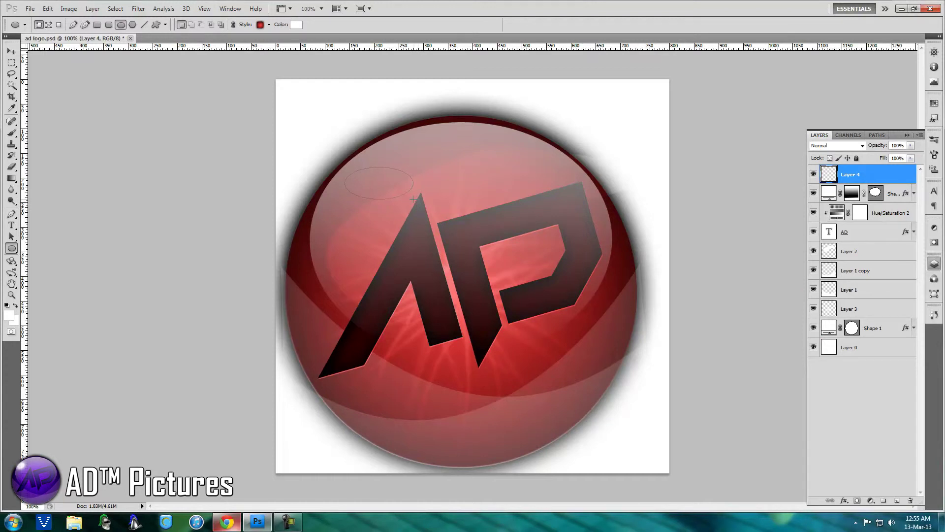
left_click_drag(413, 198, 413, 198)
- Give the white oval a white Outer Glow
double_click(886, 174)
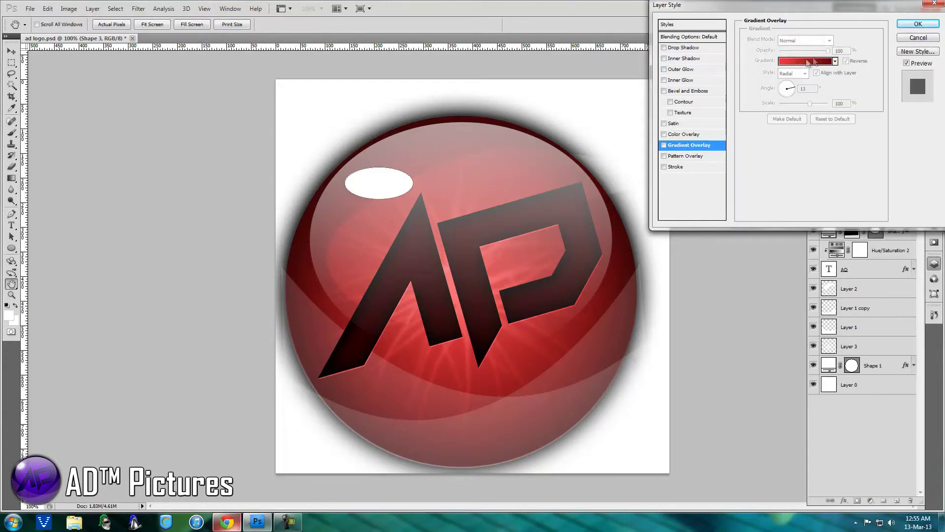
left_click(678, 70)
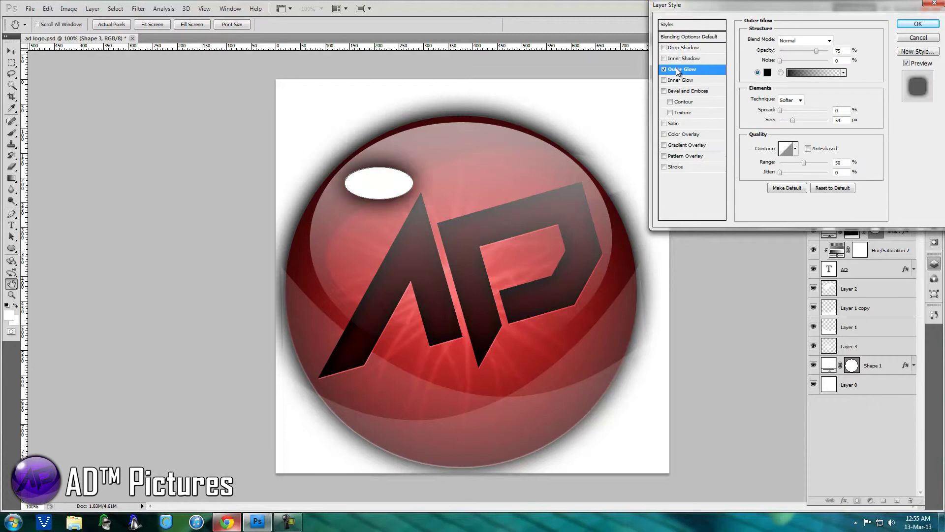
left_click(767, 72)
left_click(665, 209)
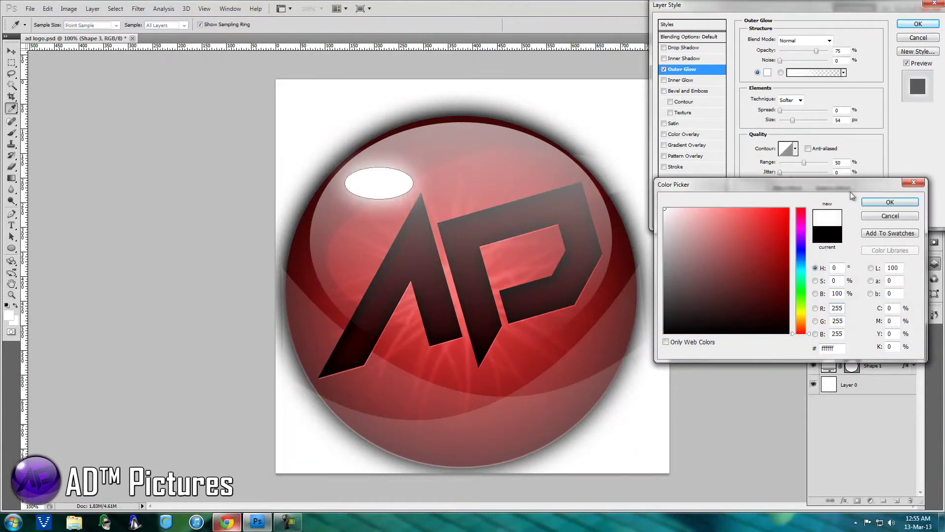
left_click(872, 204)
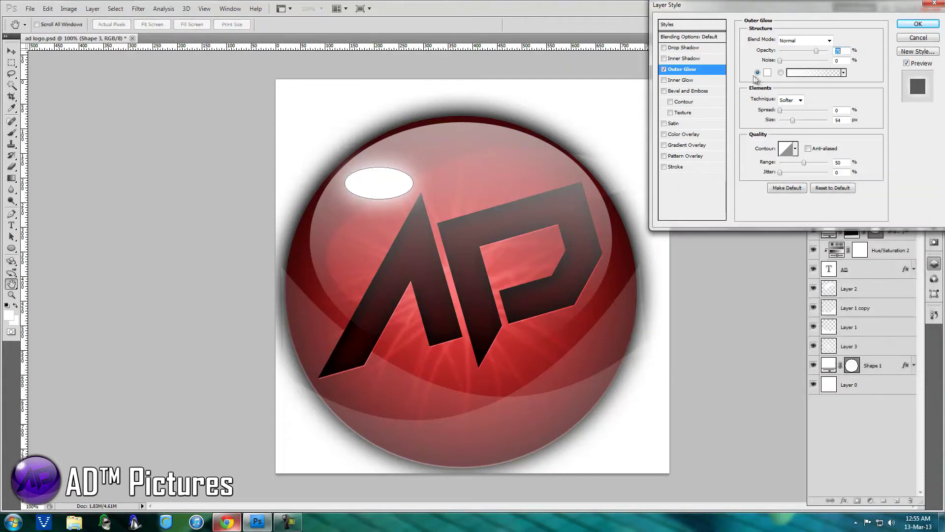
- Add a white Inner Shadow to the oval and apply the layer style
left_click(685, 58)
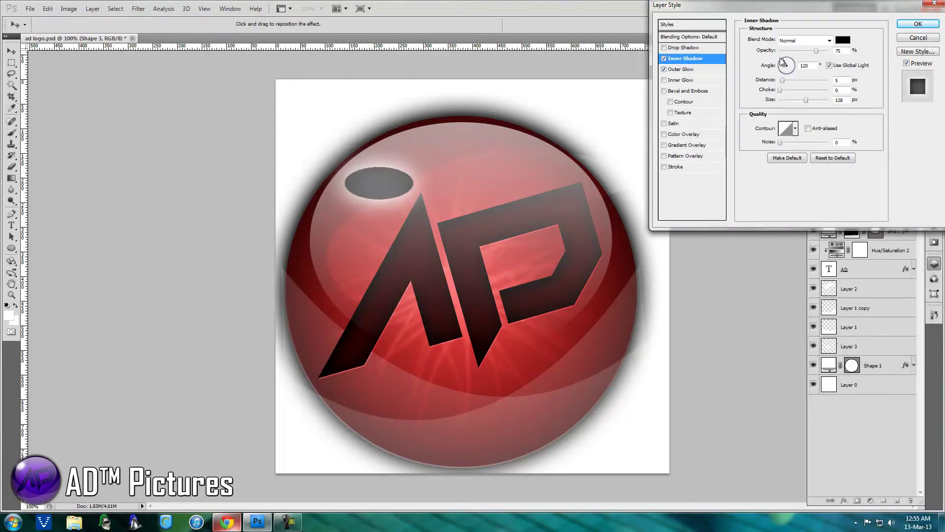
left_click(843, 40)
left_click(665, 209)
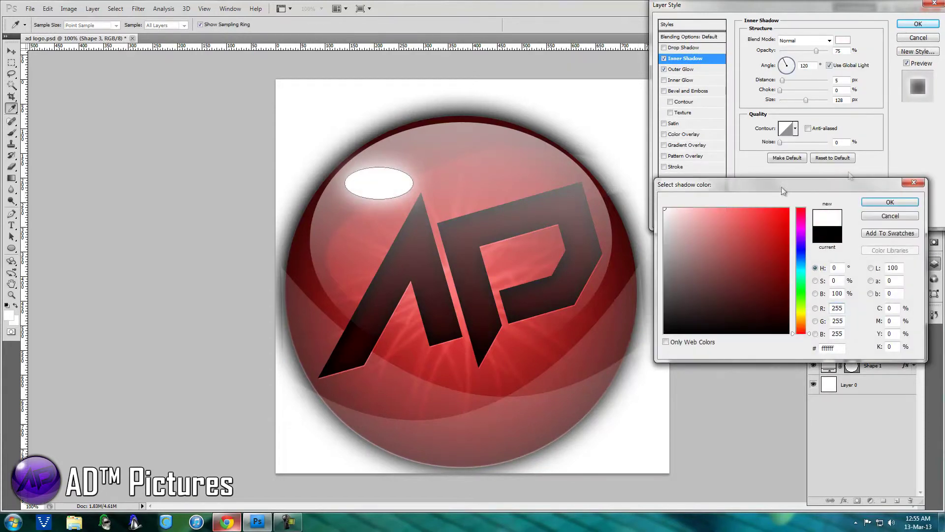
left_click(880, 204)
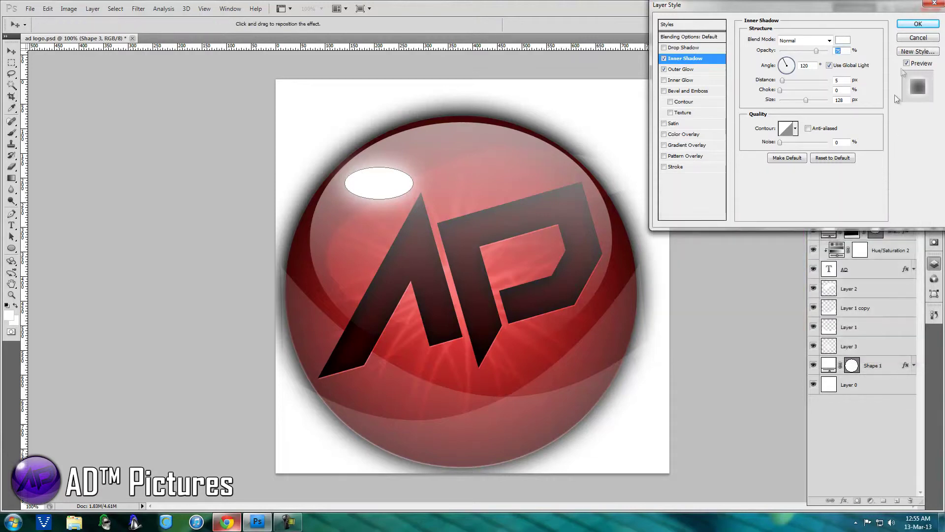
left_click(911, 27)
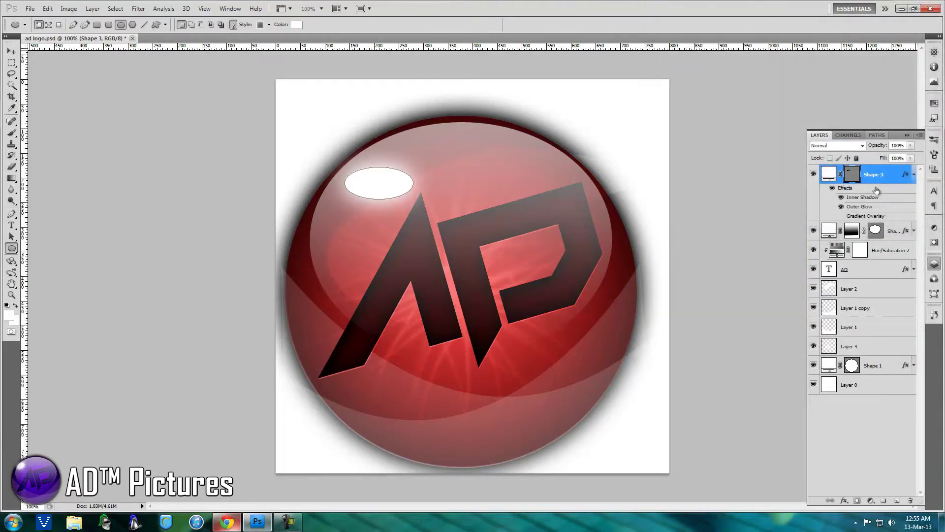
left_click(11, 51)
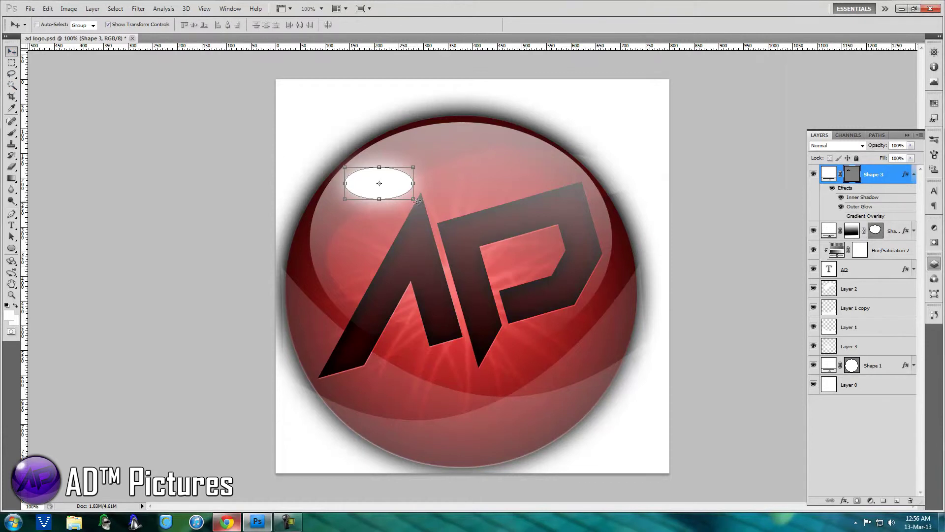
- Rotate the white oval to about -32°, nudge it left, and widen its outer glow to 68 px
left_click_drag(419, 202, 446, 176)
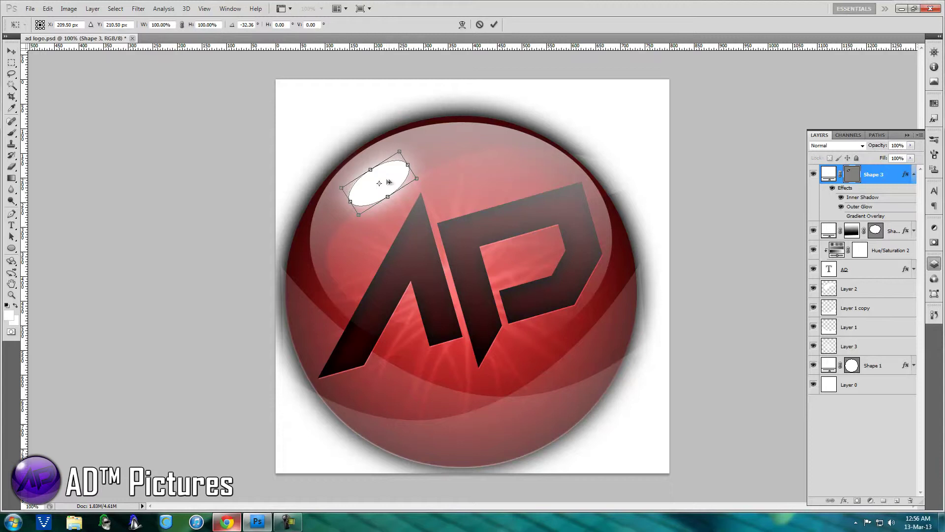
mouse_move(388, 183)
left_mouse_down()
mouse_move(368, 182)
mouse_move(402, 178)
left_mouse_up()
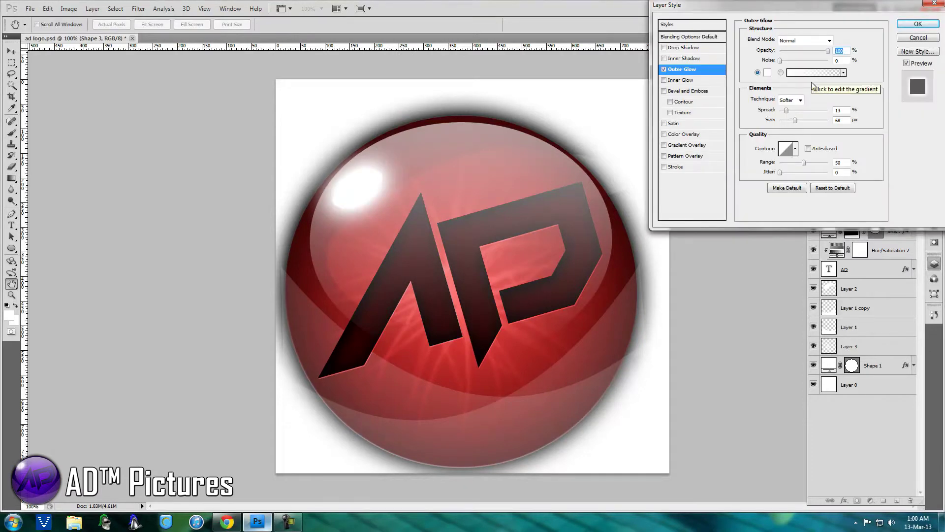
left_click_drag(786, 112, 789, 123)
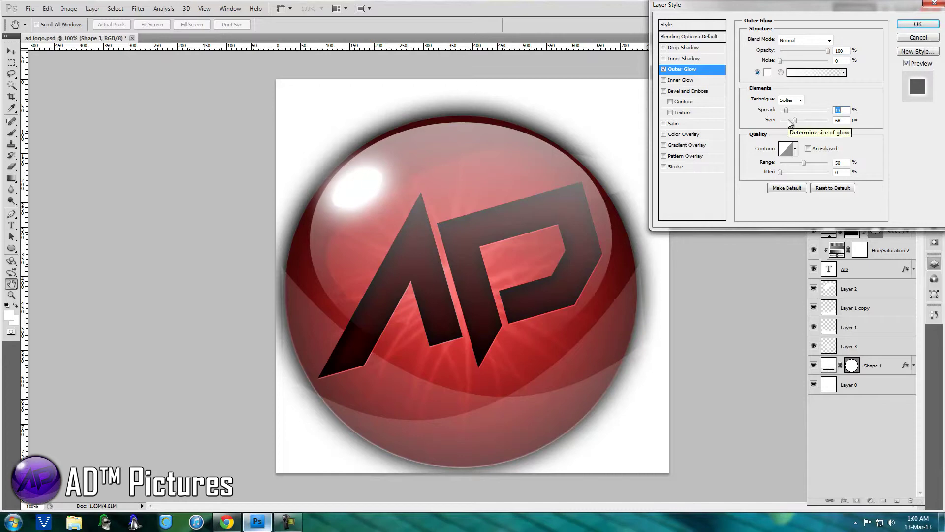
left_click(918, 23)
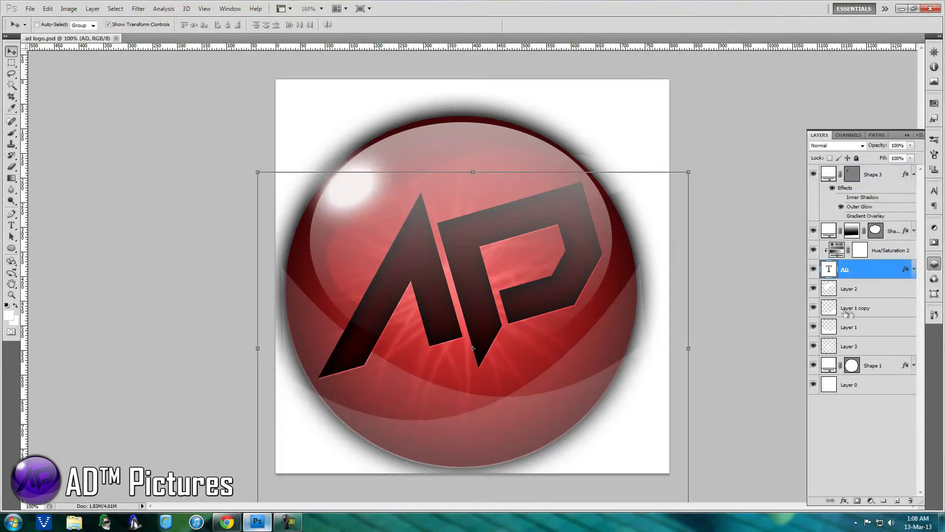
- Merge Layer 1 and Layer 1 copy into a single layer
left_click(847, 313)
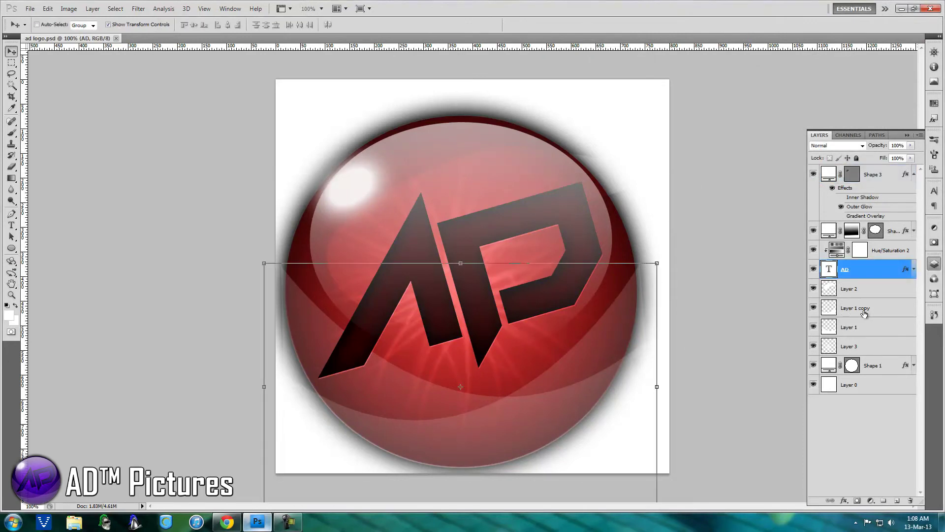
left_click(861, 327)
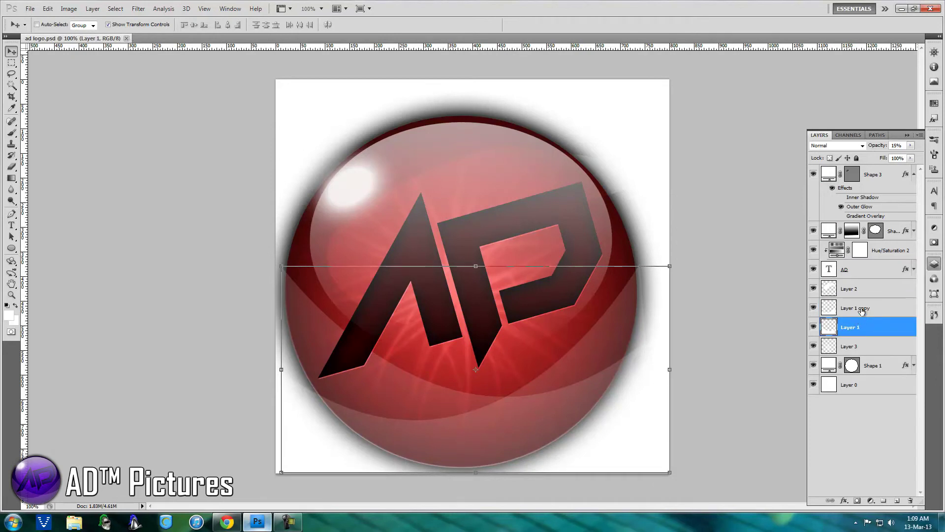
left_click(861, 310, "ctrl")
right_click(870, 314)
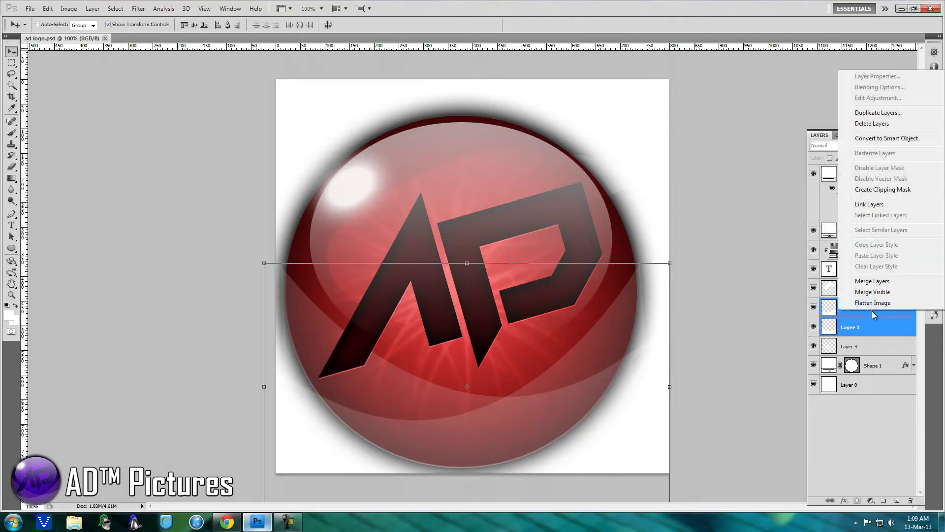
left_click(872, 281)
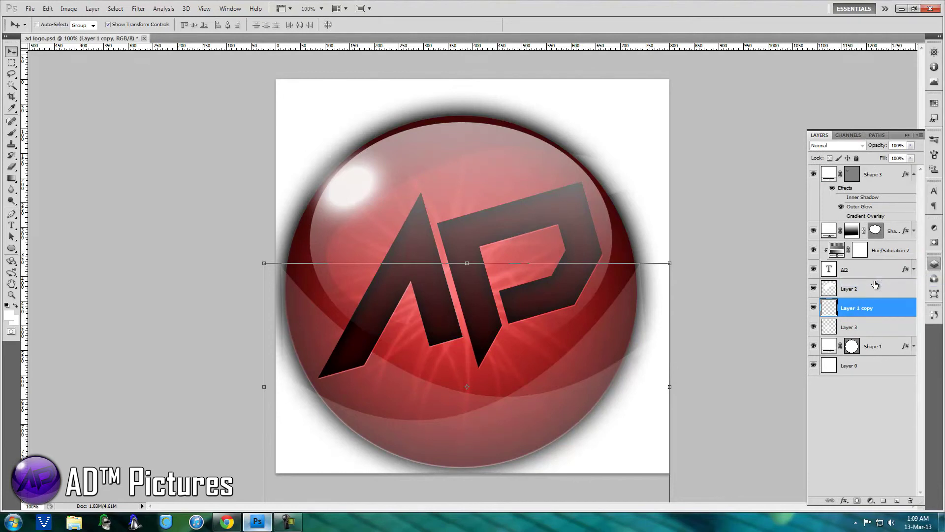
- Switch to the Eraser tool and bring up its brush size and shape picker
left_click(12, 179)
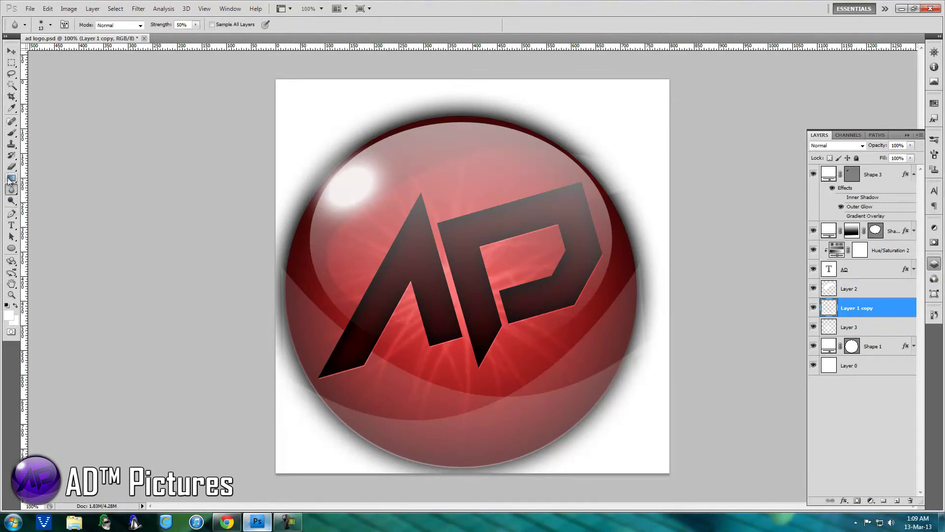
left_click(11, 166)
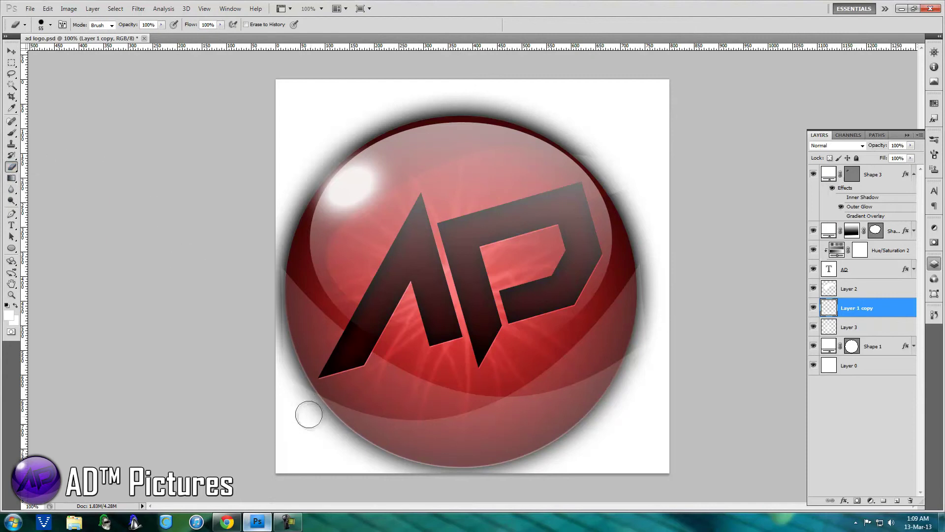
right_click(295, 407)
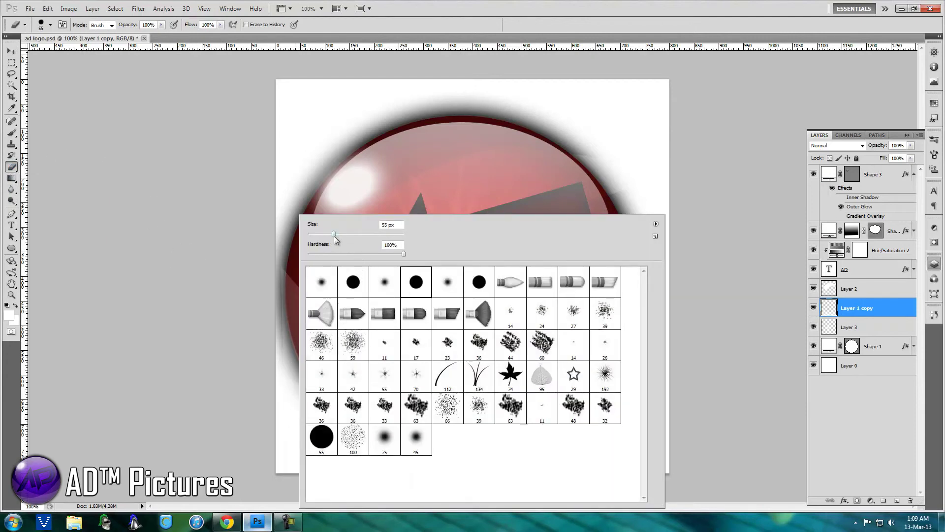
left_click(786, 205)
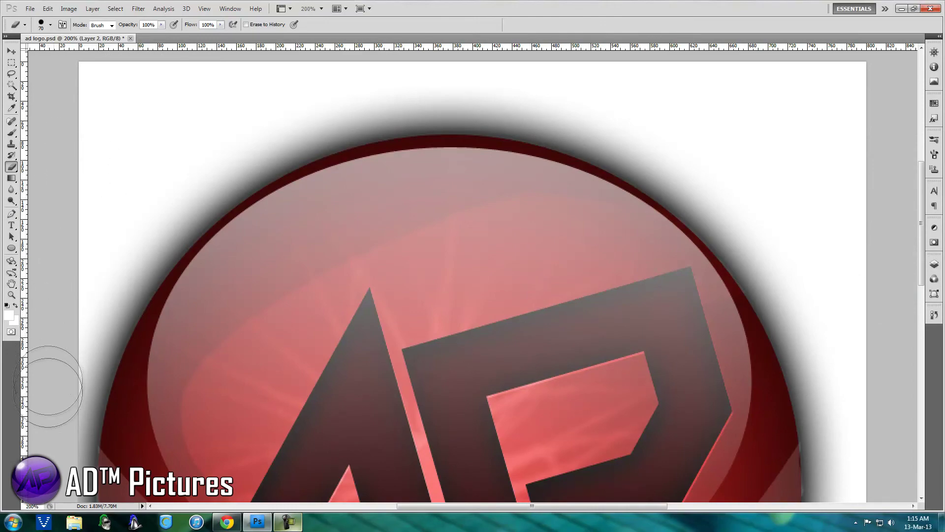
scroll(153, 278, "down", 1)
scroll(84, 303, "down", 10)
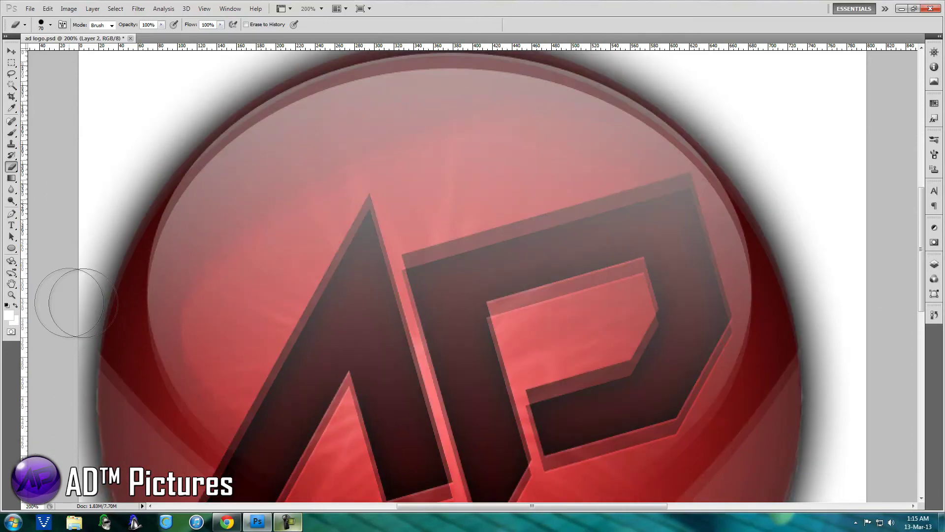
scroll(83, 303, "down", 12)
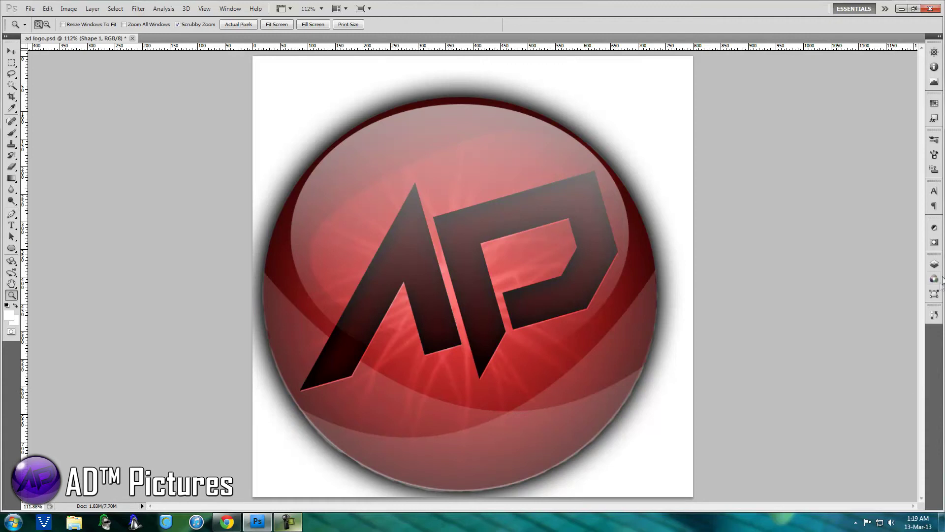
- View at 100% and choose the Magic Eraser, rasterizing the Shape 1 orb layer when prompted
left_click(934, 265)
key("ctrl+1")
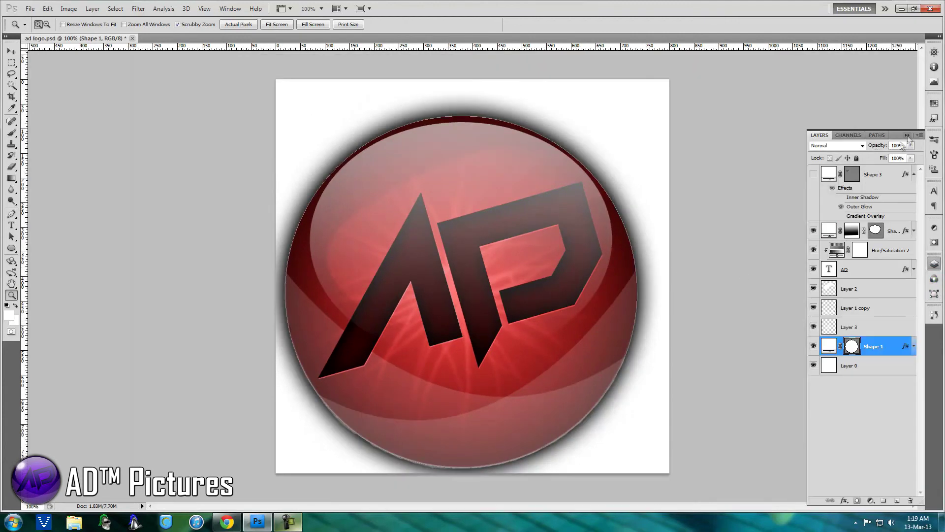
left_click(907, 135)
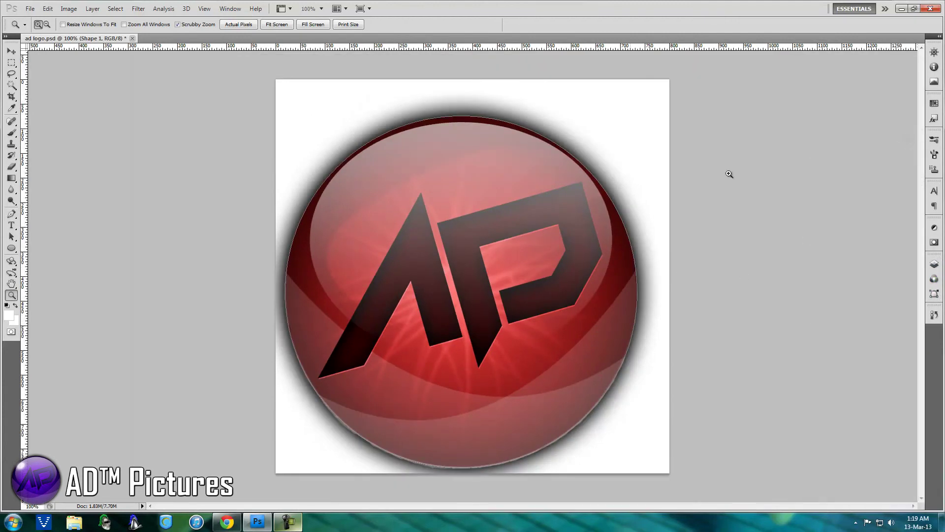
left_click(12, 166)
left_click(49, 184)
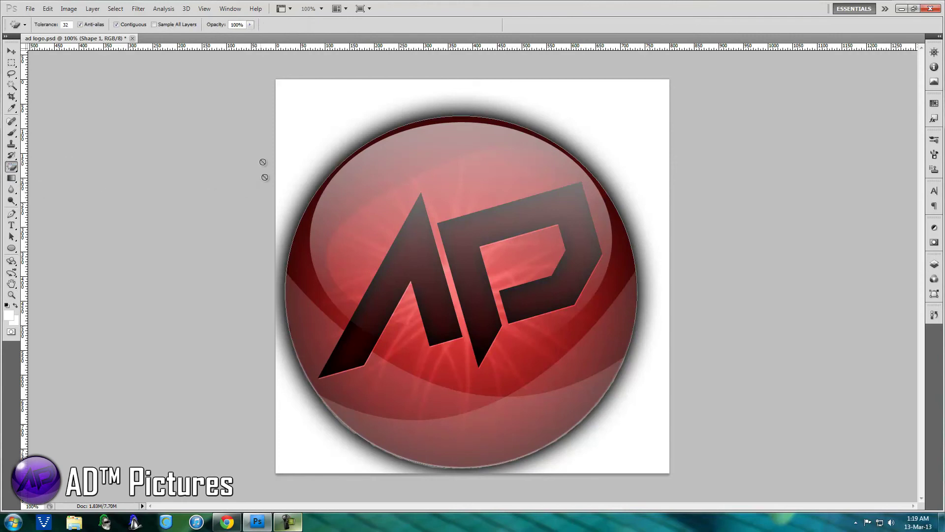
left_click(306, 125)
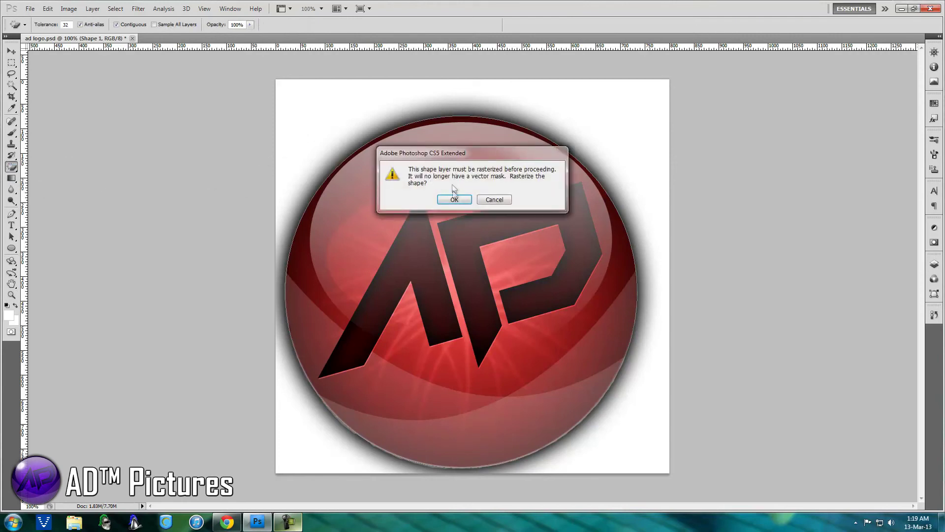
left_click(455, 201)
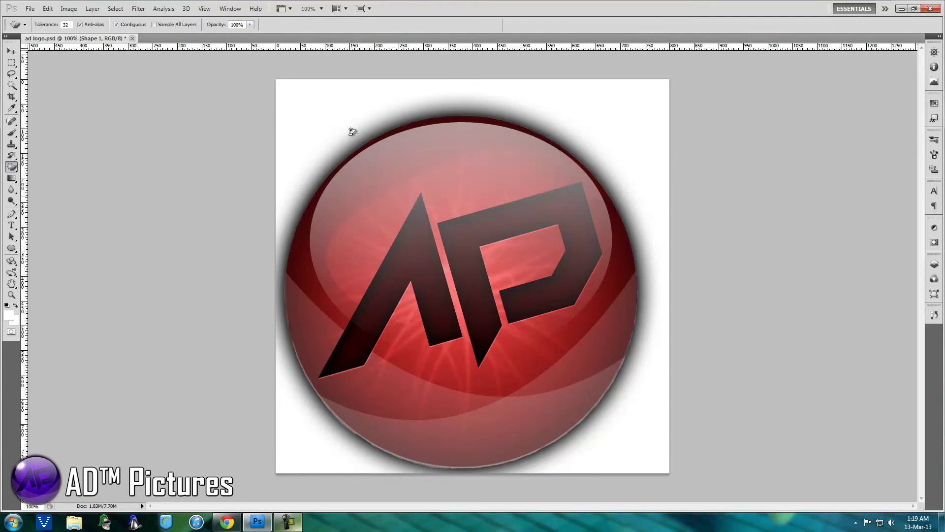
- Select Layer 0 and erase its white background to transparency
left_click(934, 263)
right_click(864, 346)
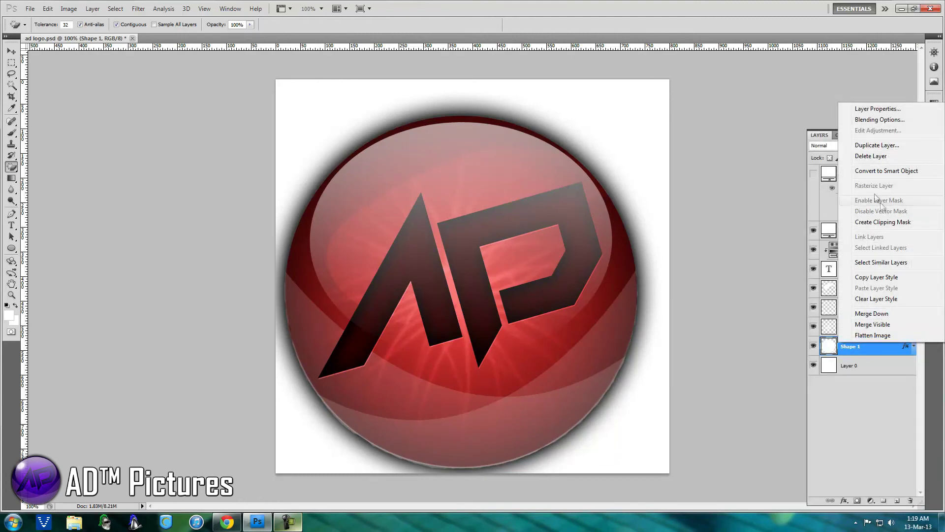
left_click(686, 211)
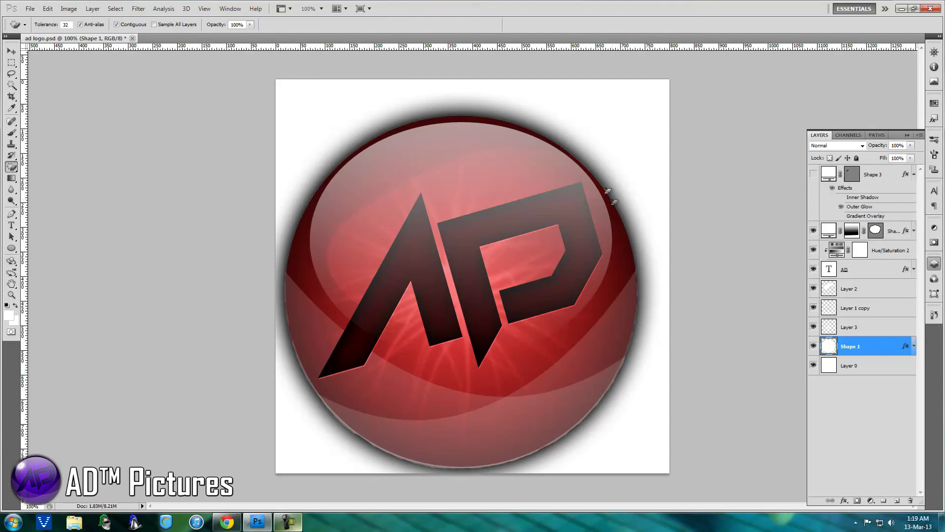
left_click(867, 369)
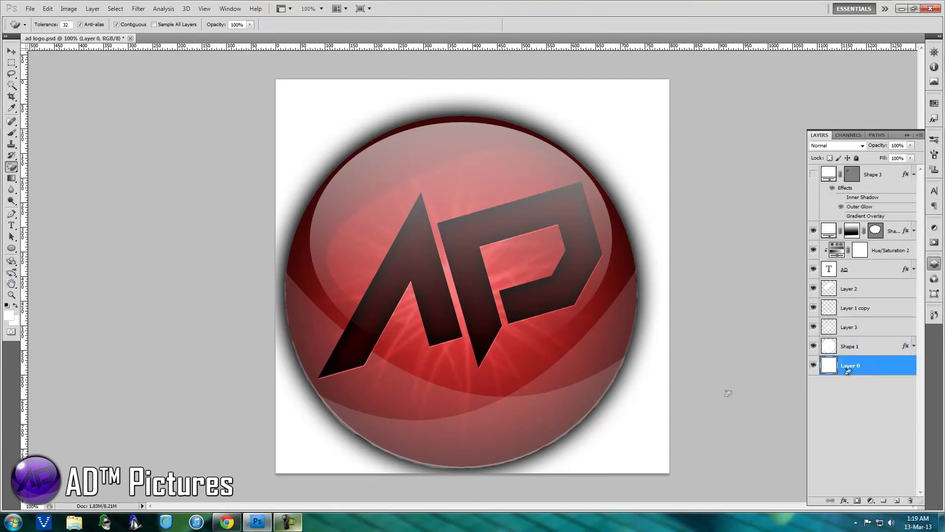
left_click(634, 435)
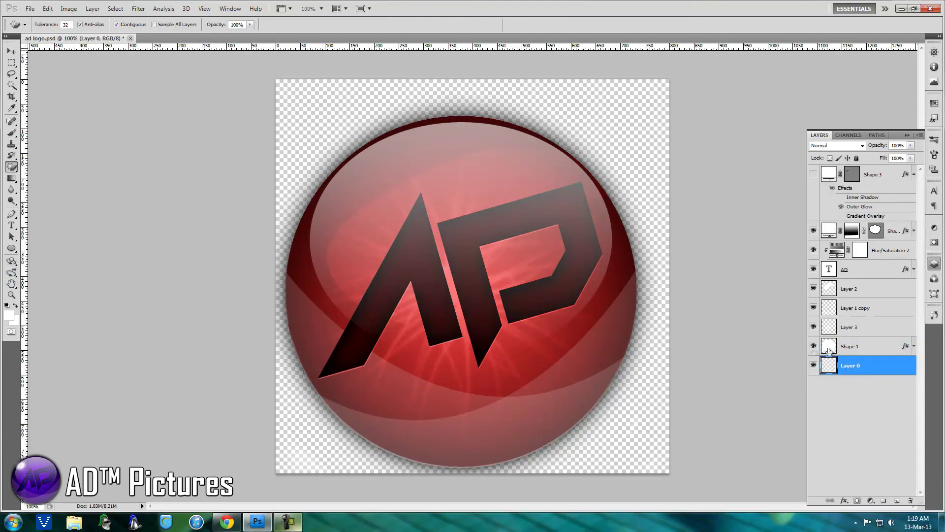
left_click(907, 136)
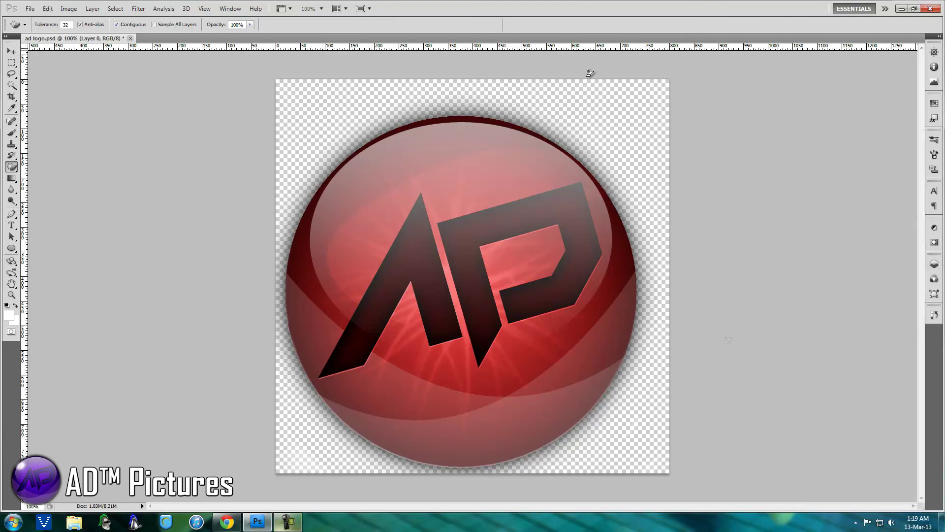